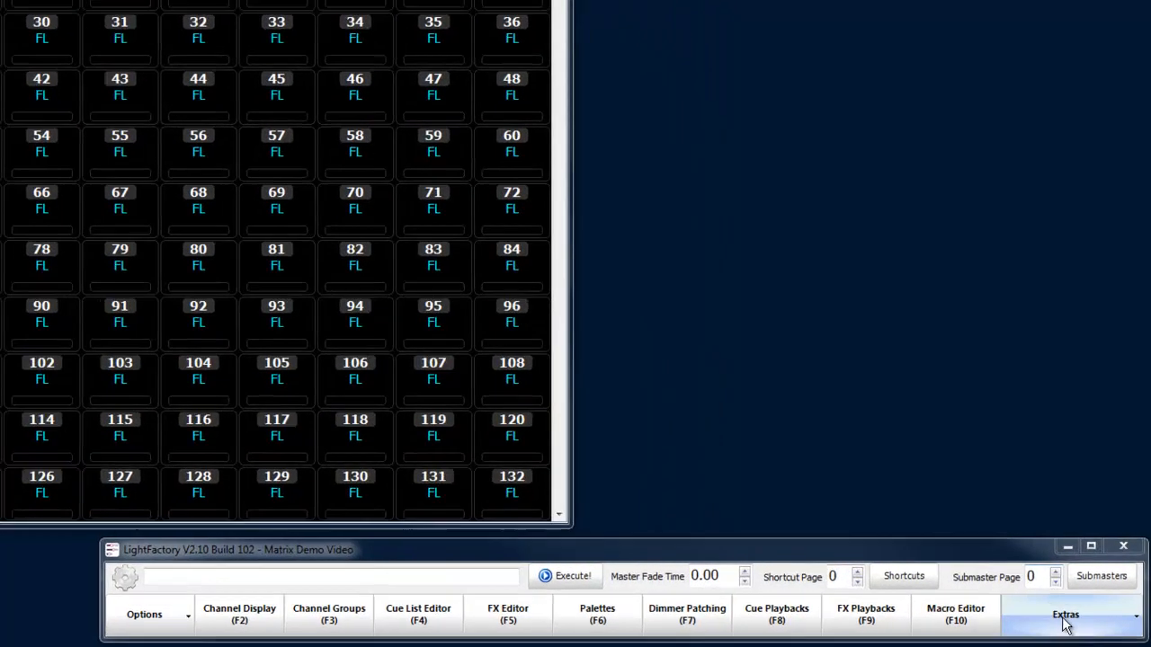
Open the light matrix editor and add a matrix named "My matrix"
{"action": "left_click", "coordinate": [1082, 606]}
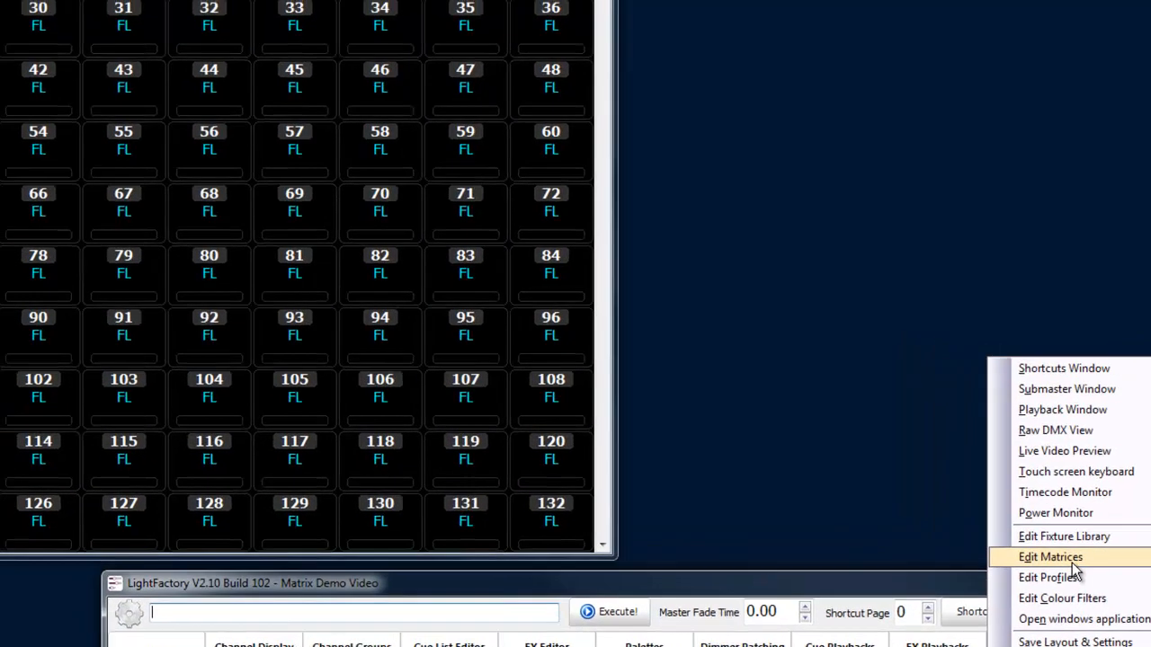
{"action": "left_click", "coordinate": [963, 523]}
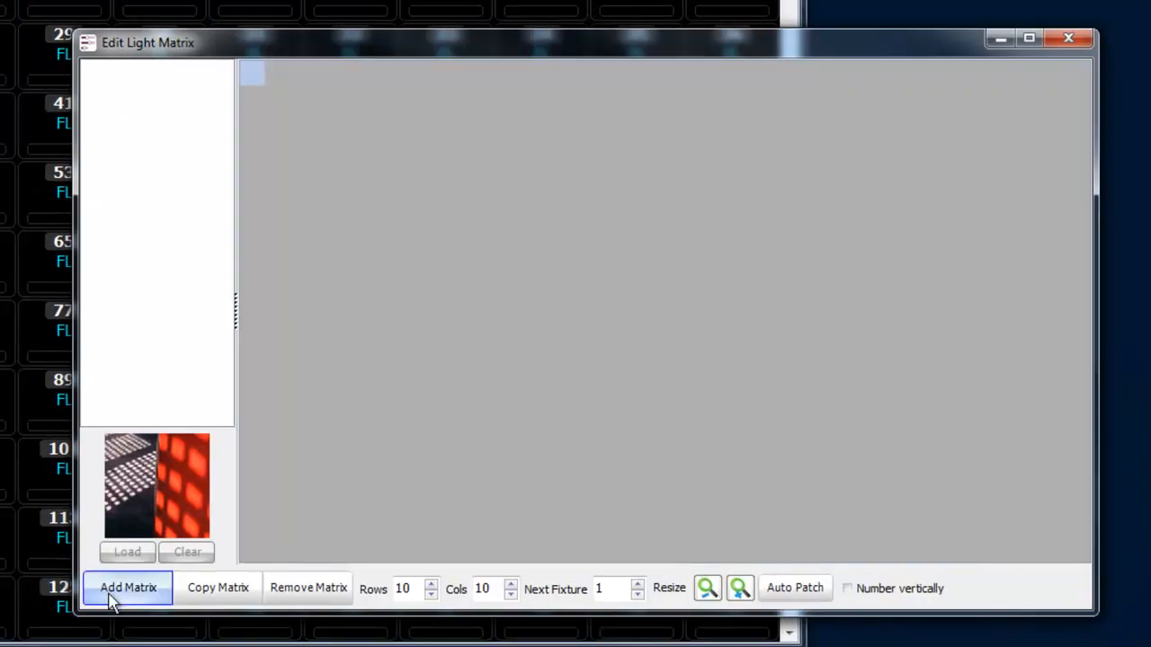
{"action": "left_click", "coordinate": [127, 588]}
{"action": "type", "text": "My matrix"}
{"action": "key", "text": "Return"}
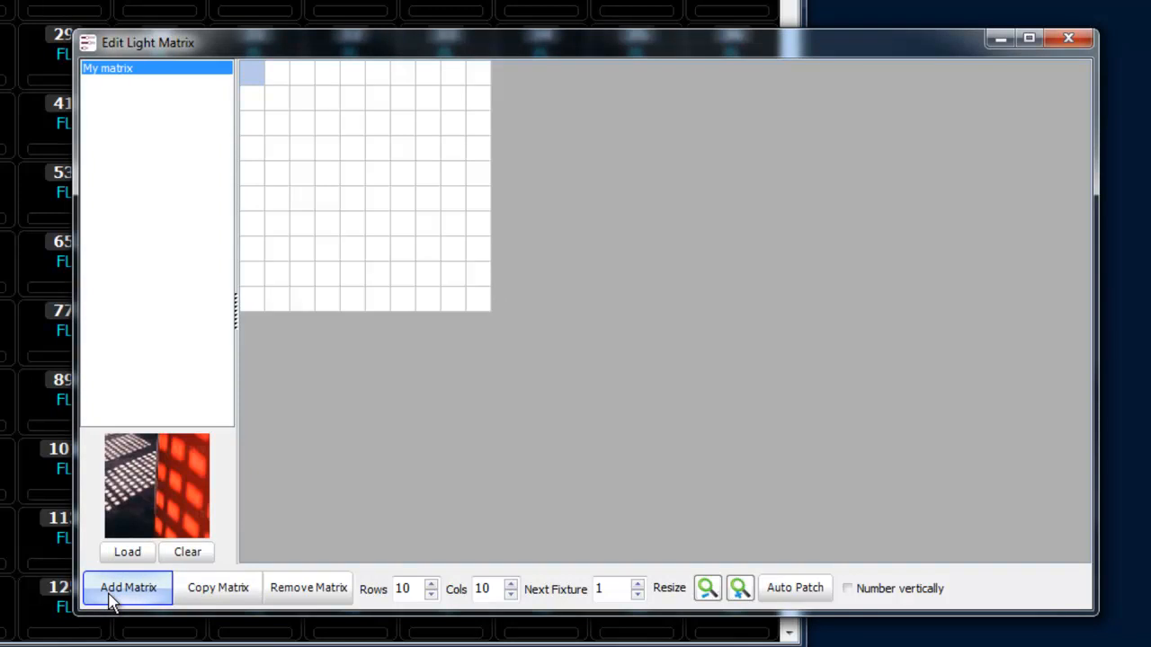
Set the size of "My matrix" to 15 rows and 20 columns
{"action": "left_click", "coordinate": [416, 587]}
{"action": "scroll", "coordinate": [415, 587], "scroll_direction": "up", "scroll_amount": 5}
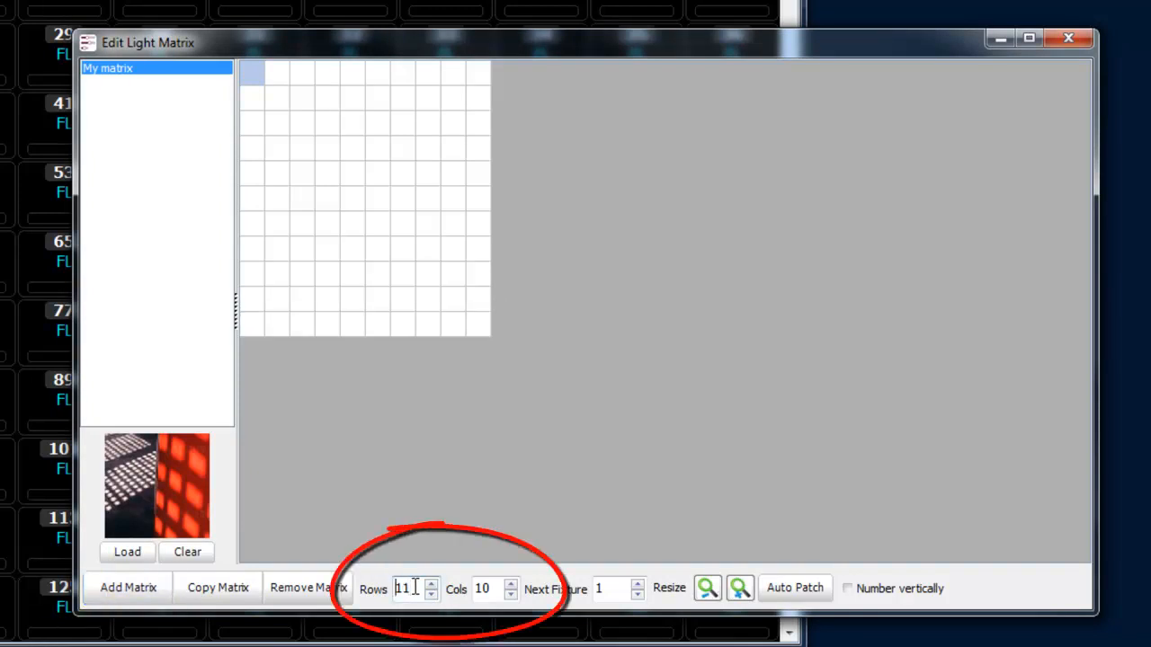
{"action": "left_click", "coordinate": [495, 590]}
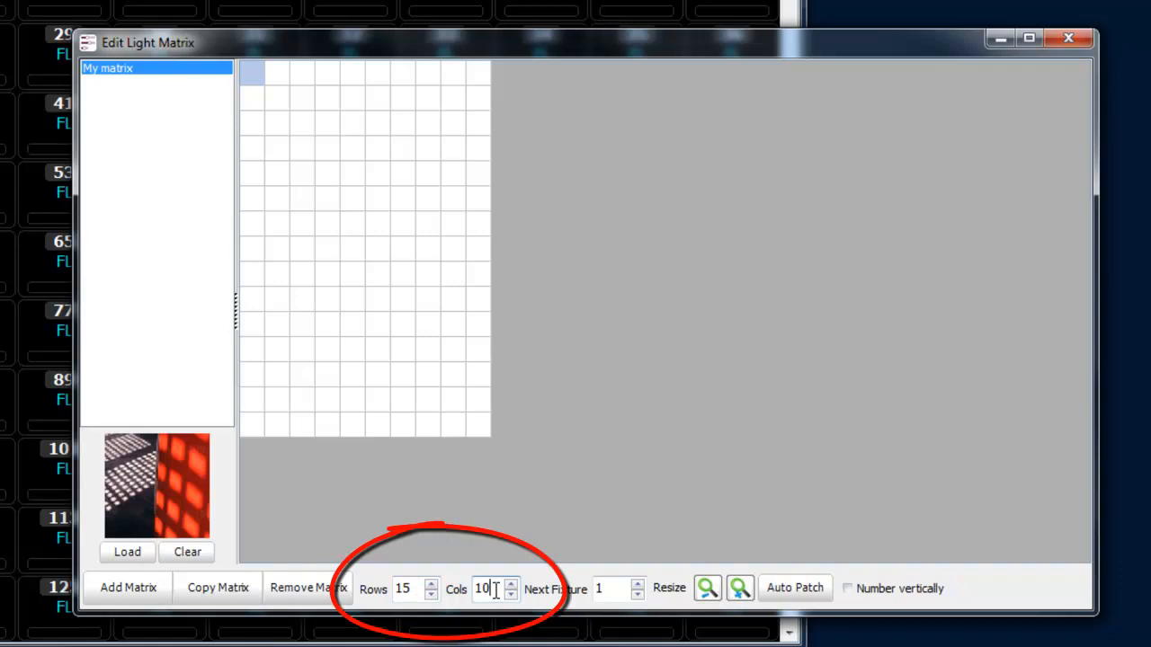
{"action": "scroll", "coordinate": [495, 590], "scroll_direction": "up", "scroll_amount": 8}
{"action": "scroll", "coordinate": [493, 592], "scroll_direction": "up", "scroll_amount": 2}
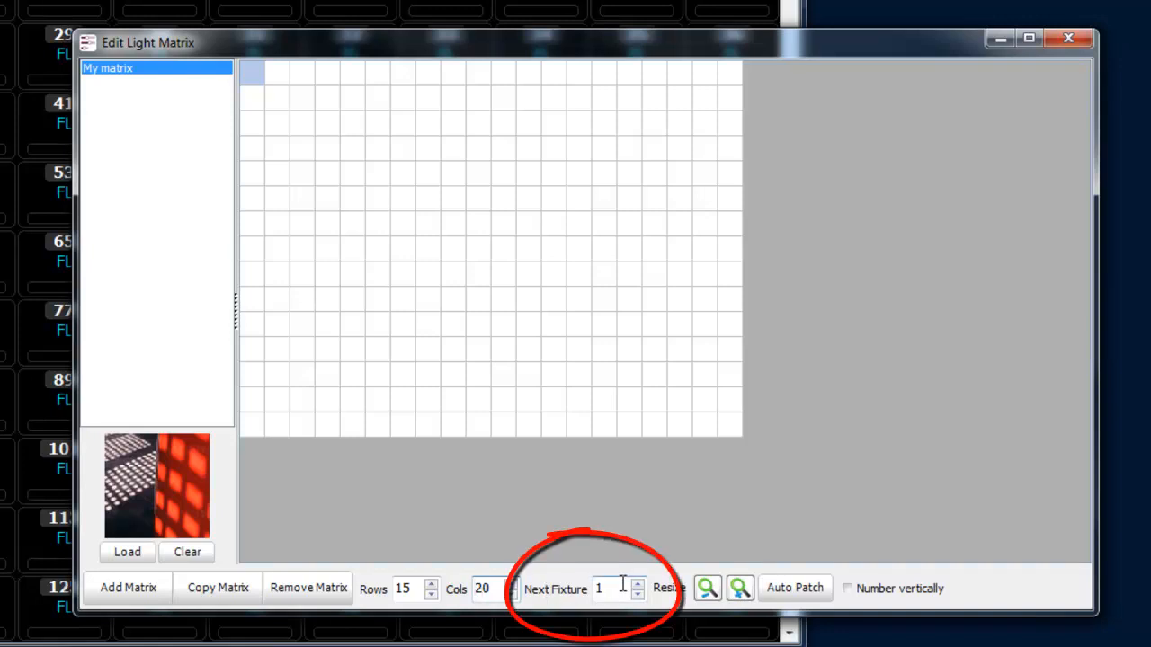
Assign fixtures 1 to 9 to every other cell of the matrix's second row, starting in the second column
{"action": "left_click", "coordinate": [277, 99]}
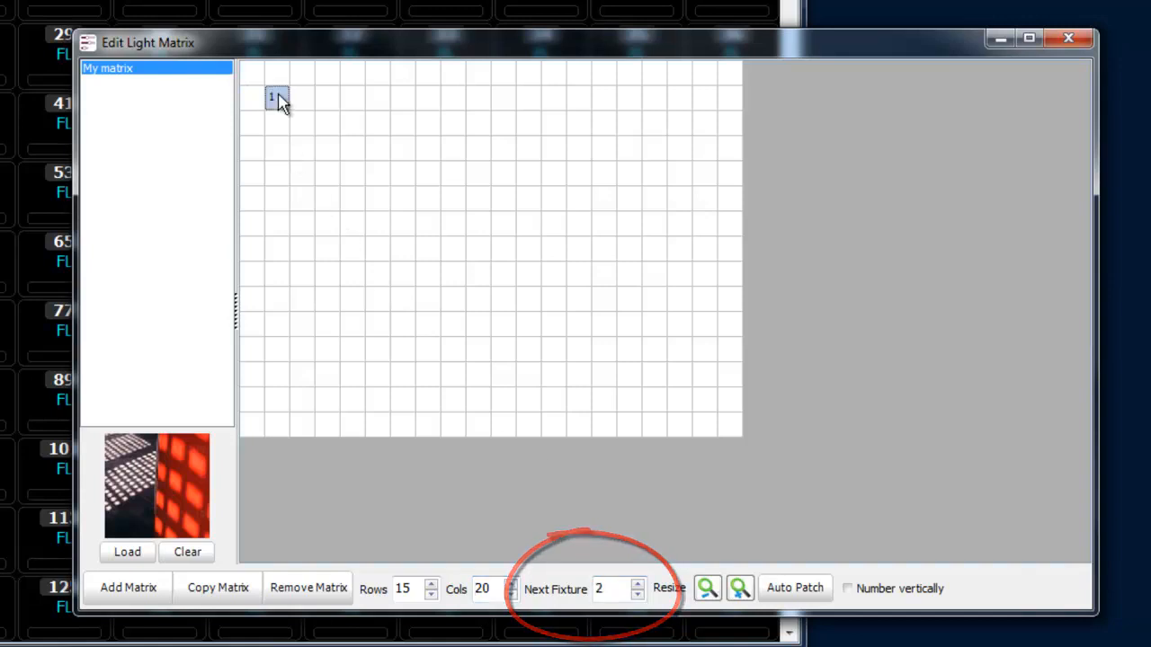
{"action": "left_click", "coordinate": [329, 103]}
{"action": "left_click", "coordinate": [378, 103]}
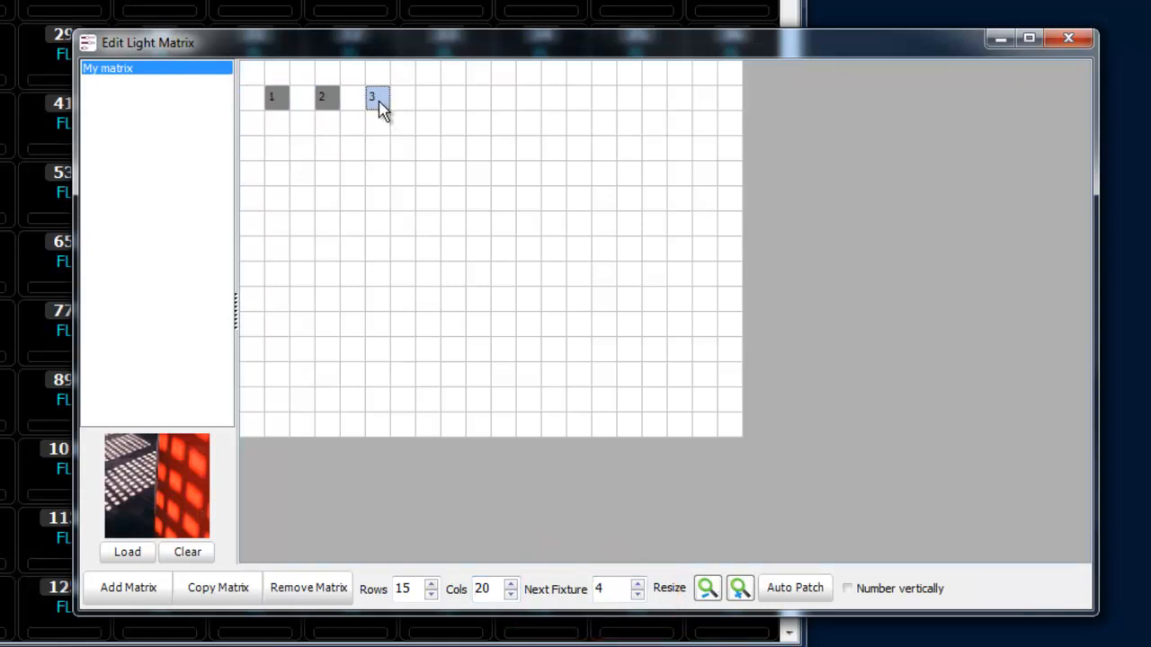
{"action": "left_click", "coordinate": [433, 104]}
{"action": "left_click", "coordinate": [478, 104]}
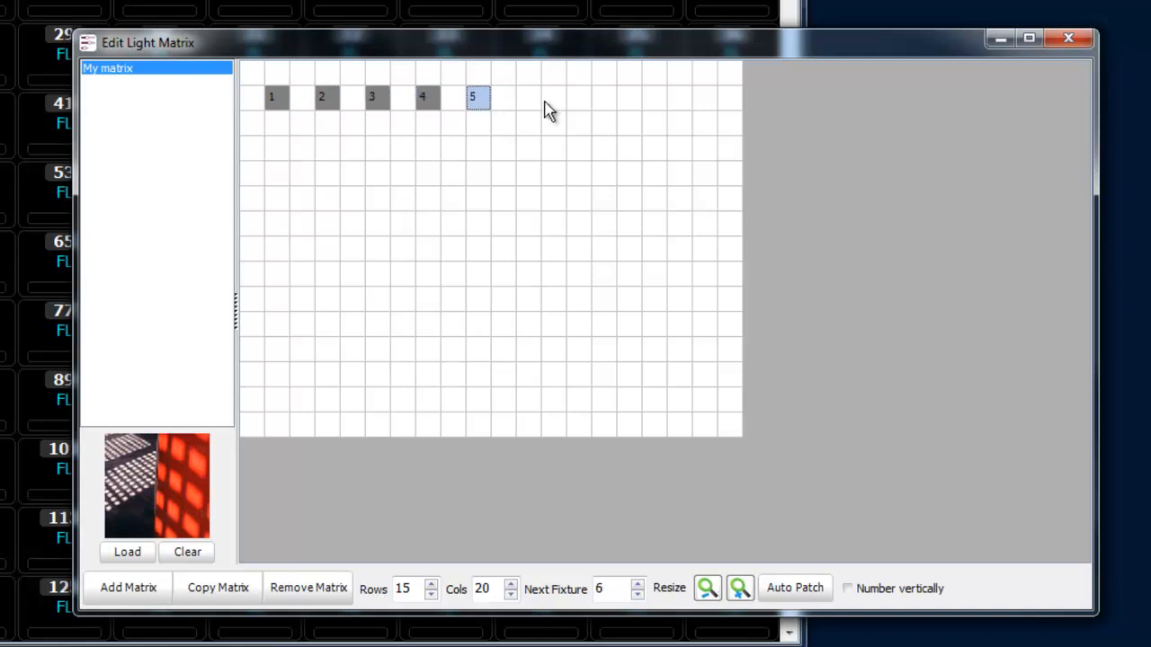
{"action": "left_click", "coordinate": [532, 106]}
{"action": "left_click", "coordinate": [582, 108]}
{"action": "left_click", "coordinate": [633, 108]}
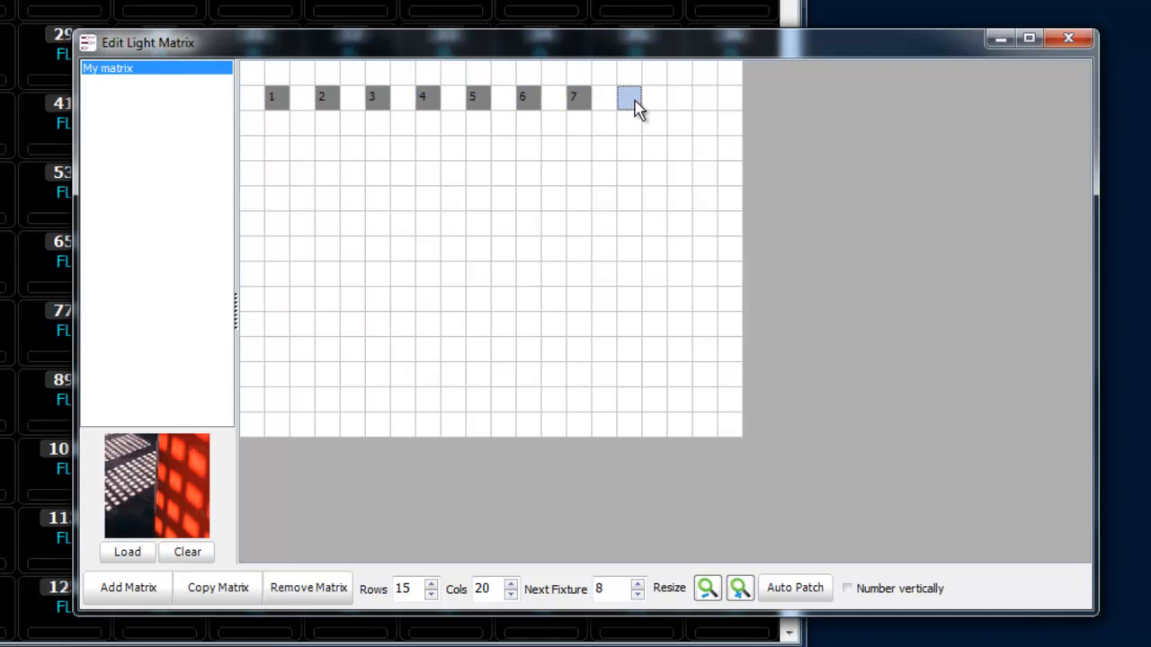
{"action": "left_click", "coordinate": [674, 106]}
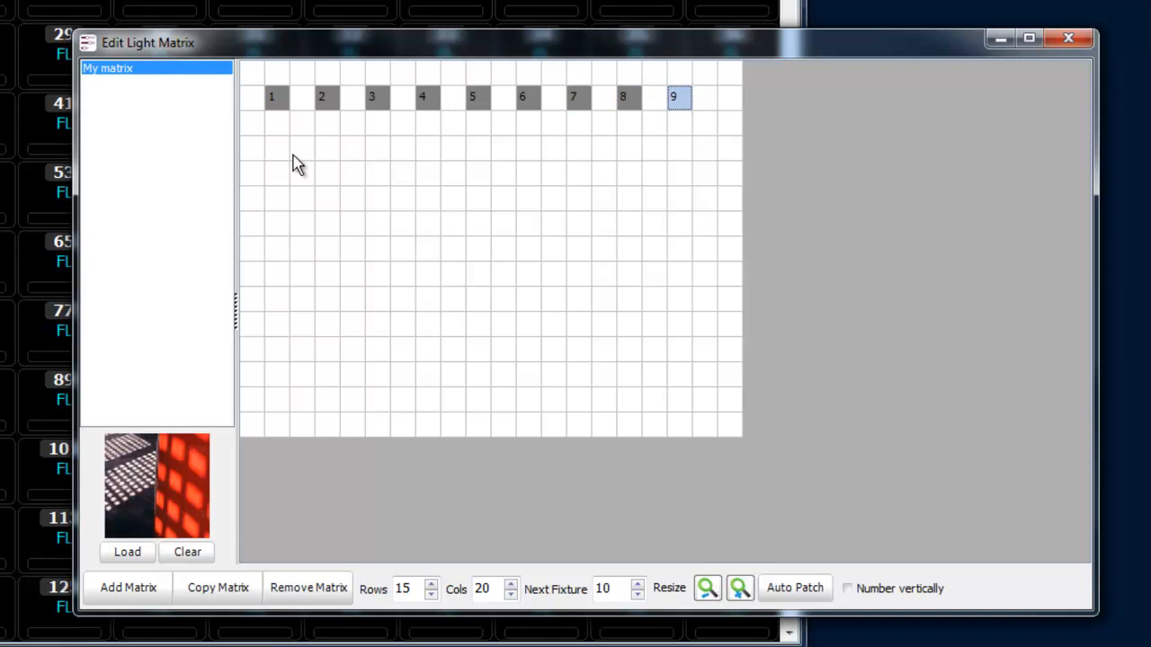
Assign fixtures 10 to 43 to a block of two rows by 17 columns, and fixtures 44 to 85 to separate vertical strips beneath it
{"action": "left_click_drag", "start_coordinate": [280, 157], "coordinate": [679, 187]}
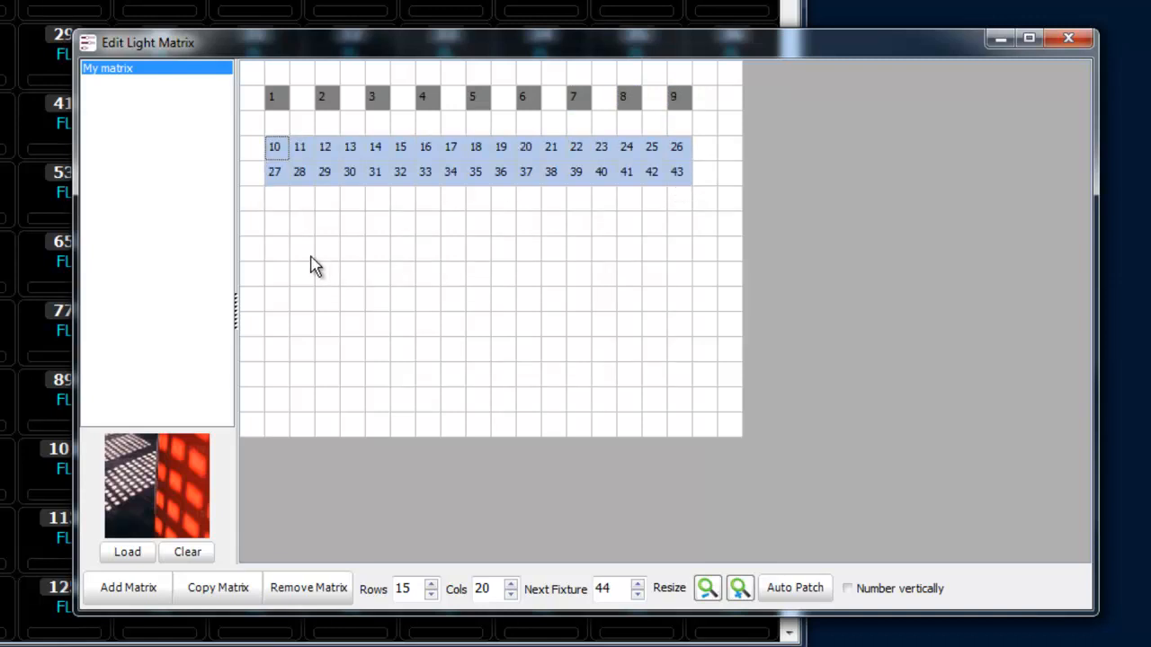
{"action": "left_click_drag", "start_coordinate": [284, 227], "coordinate": [303, 403]}
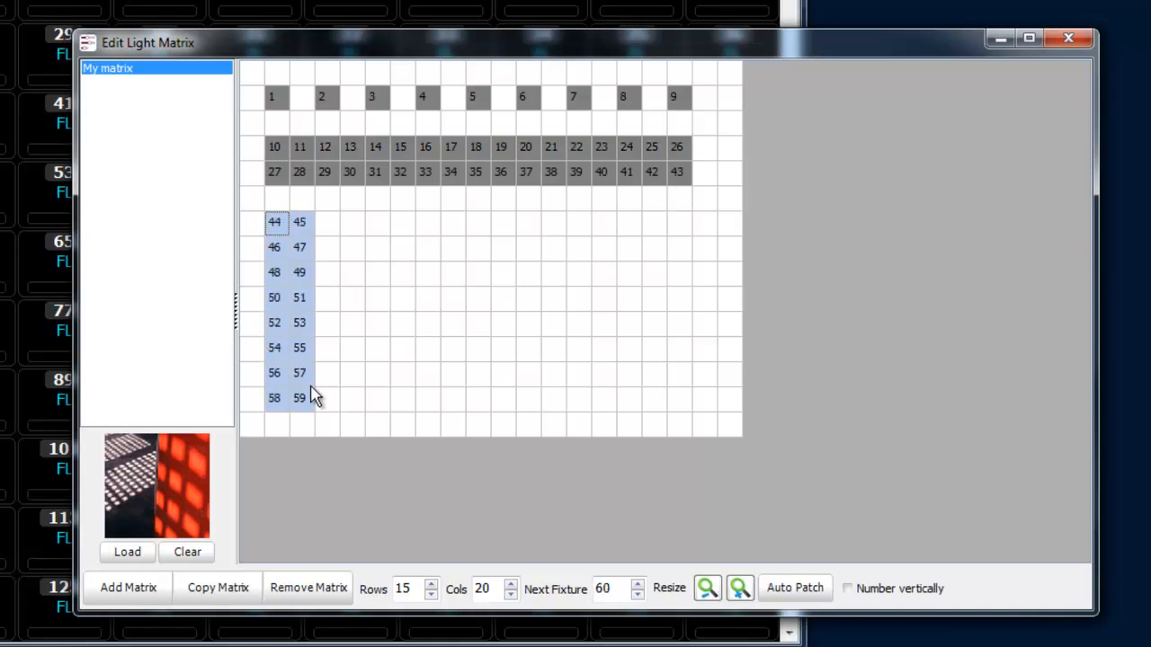
{"action": "left_click_drag", "start_coordinate": [354, 249], "coordinate": [355, 374]}
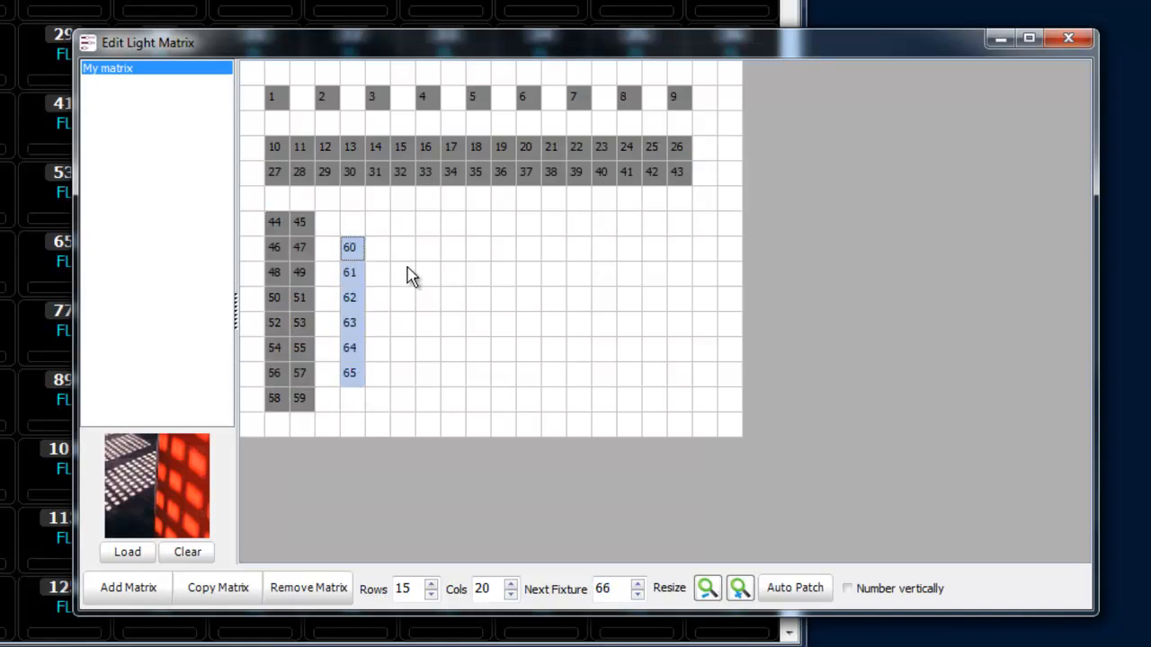
{"action": "left_click_drag", "start_coordinate": [411, 229], "coordinate": [406, 409]}
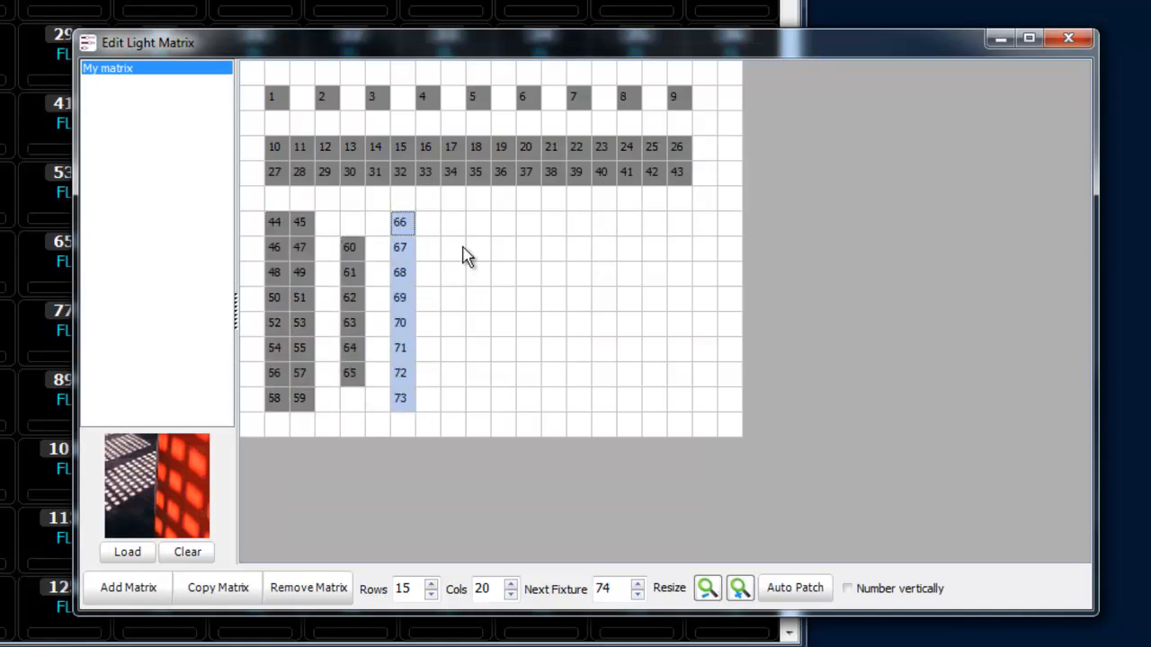
{"action": "left_click_drag", "start_coordinate": [454, 251], "coordinate": [453, 374]}
{"action": "left_click_drag", "start_coordinate": [503, 275], "coordinate": [504, 349]}
{"action": "left_click_drag", "start_coordinate": [552, 304], "coordinate": [559, 329]}
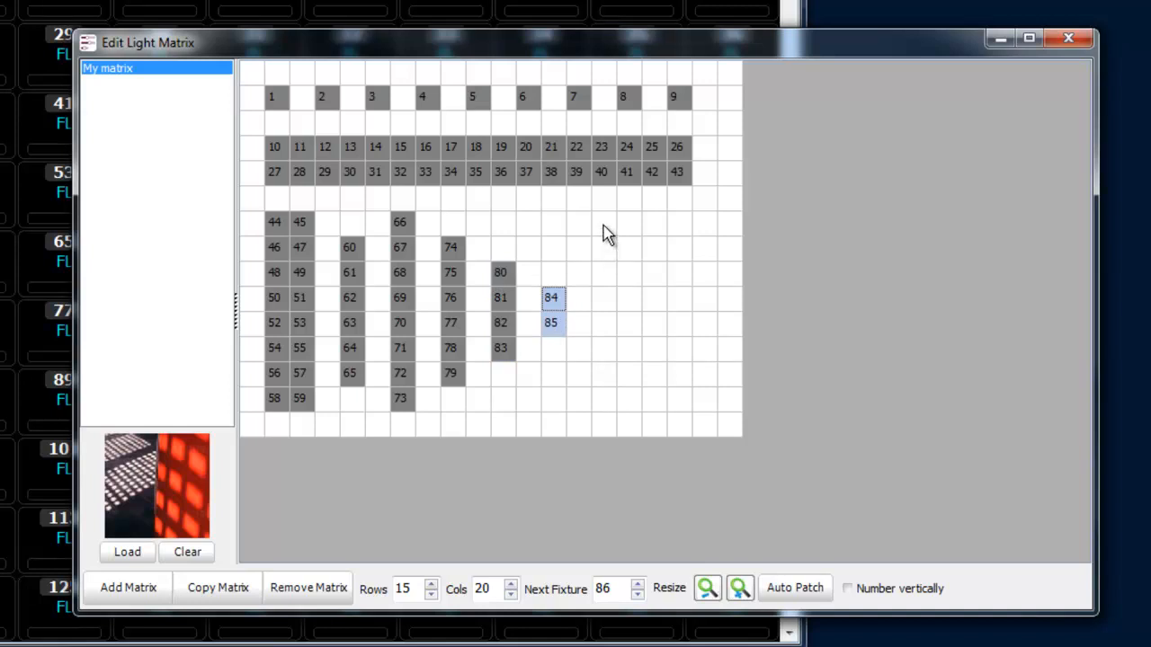
Assign fixtures 86 to 93, 94 to 99 and 100 to 102 to three more vertical strips with empty columns between them
{"action": "left_click_drag", "start_coordinate": [603, 226], "coordinate": [603, 402]}
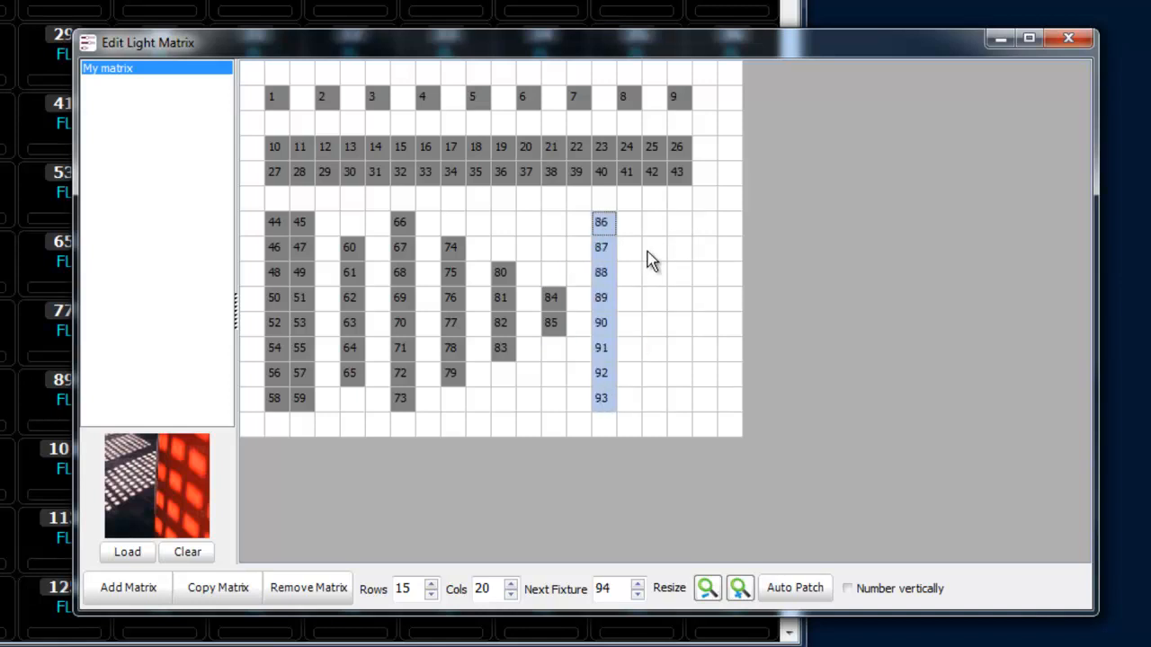
{"action": "left_click_drag", "start_coordinate": [651, 252], "coordinate": [662, 387]}
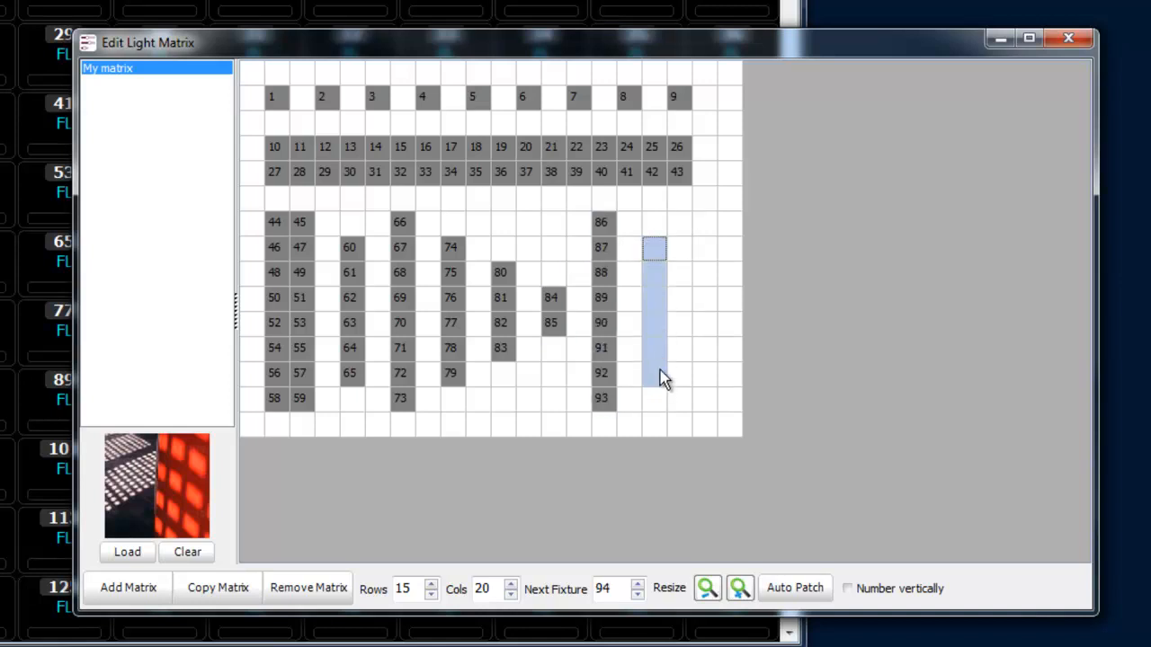
{"action": "left_click", "coordinate": [705, 277]}
{"action": "left_click_drag", "start_coordinate": [709, 286], "coordinate": [712, 335]}
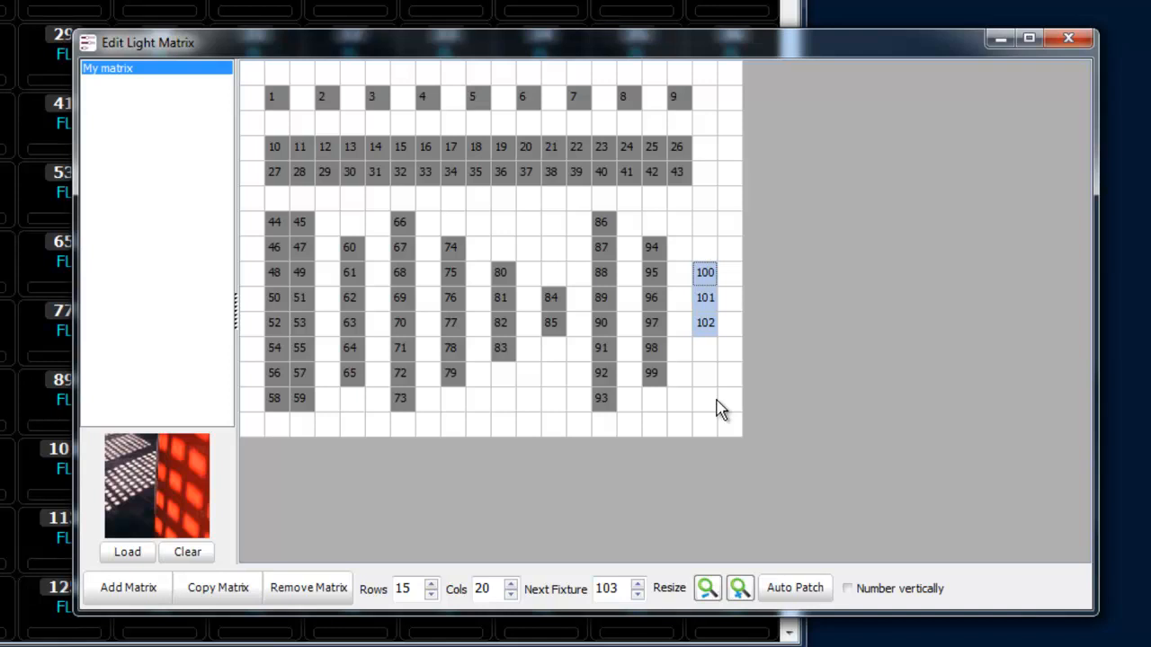
Add a second matrix named "Demo" and set it to 15 columns
{"action": "left_click", "coordinate": [155, 586]}
{"action": "type", "text": "Demo"}
{"action": "key", "text": "Return"}
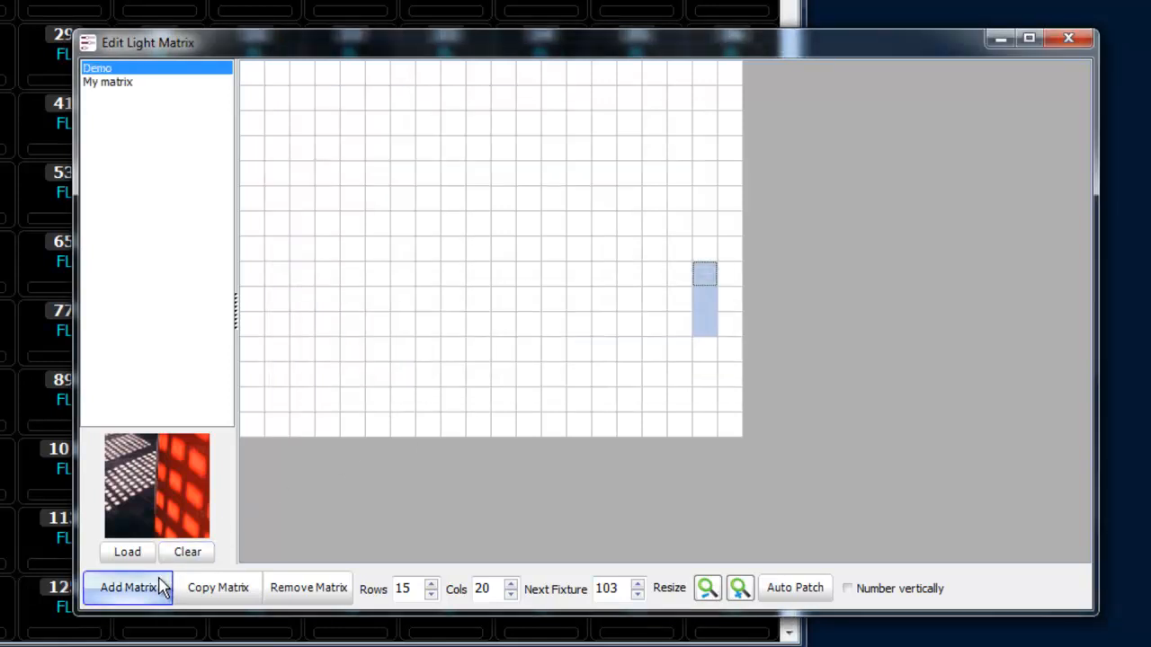
{"action": "double_click", "coordinate": [490, 588]}
{"action": "type", "text": "17"}
{"action": "key", "text": "BackSpace"}
{"action": "type", "text": "5"}
Fill the whole 15 by 15 Demo grid with fixtures numbered from 1, and close the matrix editor
{"action": "key", "text": "Tab"}
{"action": "type", "text": "1"}
{"action": "left_click_drag", "start_coordinate": [252, 74], "coordinate": [606, 437]}
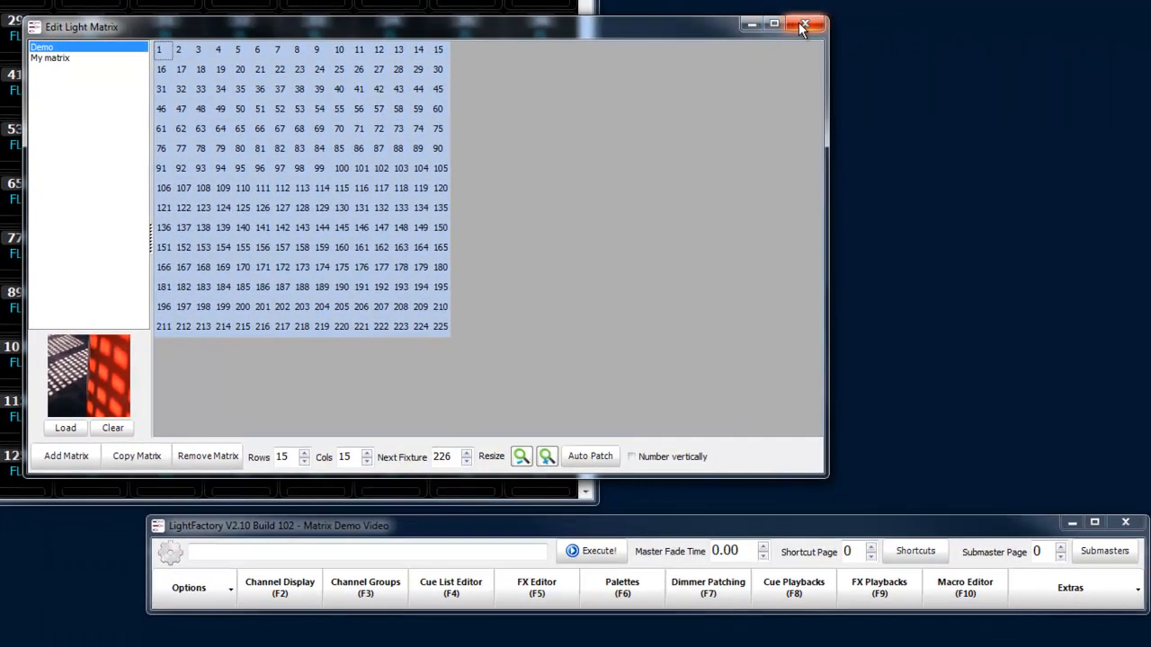
{"action": "left_click", "coordinate": [1047, 37]}
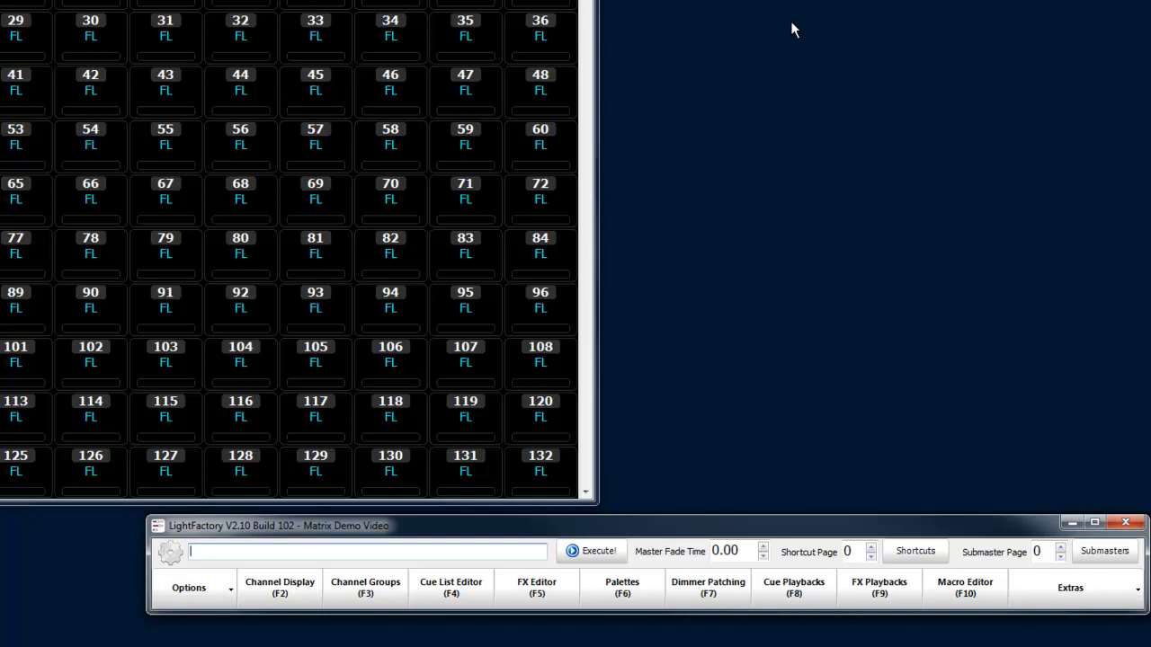
Create a Matrix / LED effect named "Matrix 1" using the Demo matrix definition and the default colour spiral image
{"action": "left_click", "coordinate": [536, 588]}
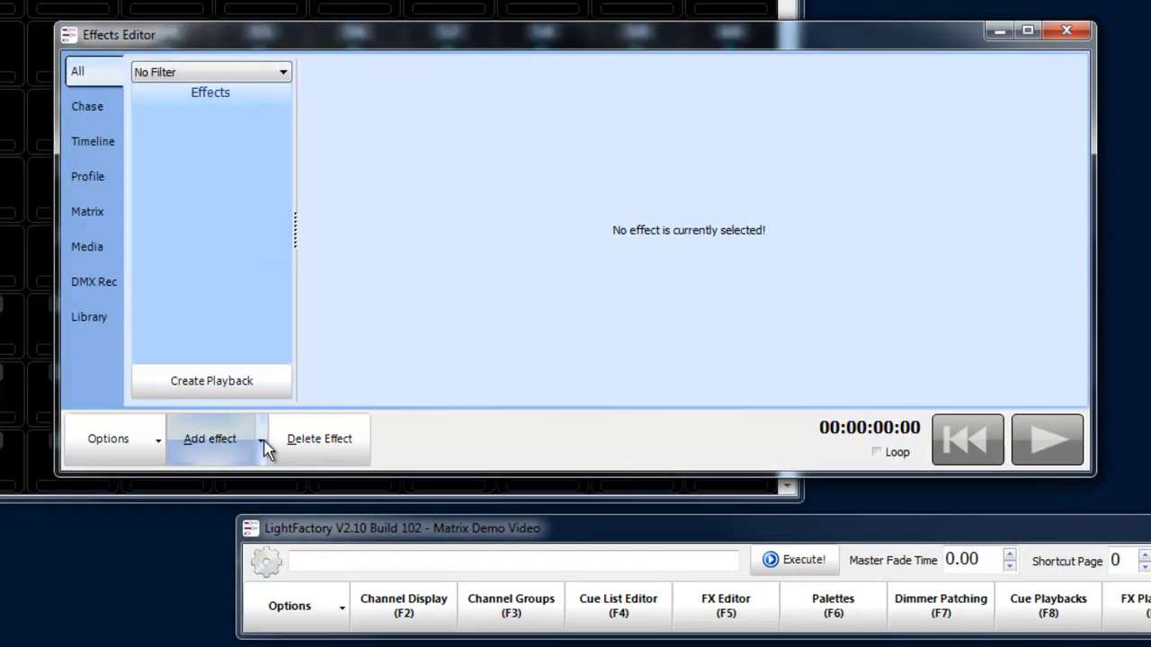
{"action": "left_click", "coordinate": [214, 441]}
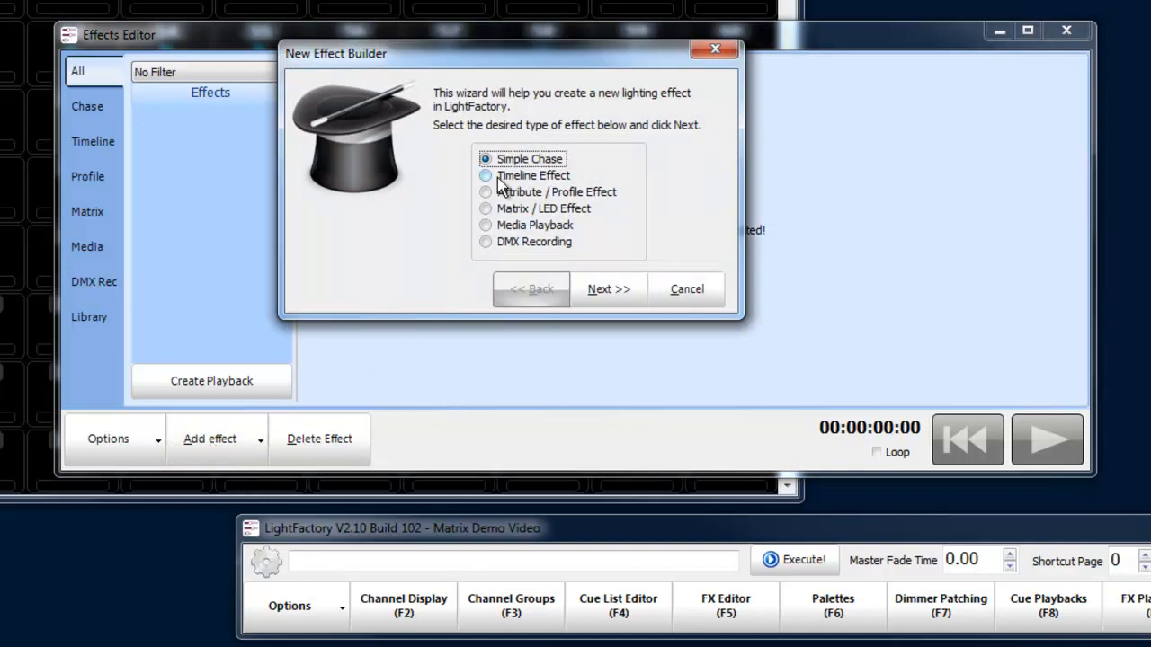
{"action": "left_click", "coordinate": [509, 210]}
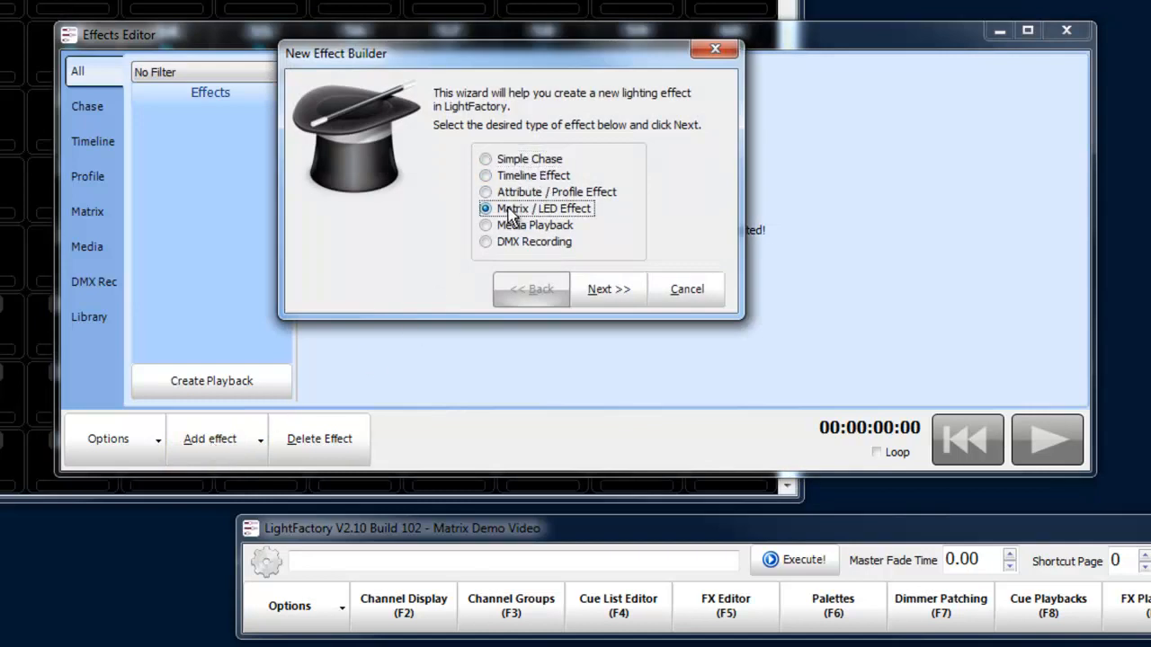
{"action": "left_click", "coordinate": [608, 293]}
{"action": "left_click", "coordinate": [616, 130]}
{"action": "type", "text": "Matrix 1"}
{"action": "left_click", "coordinate": [700, 157]}
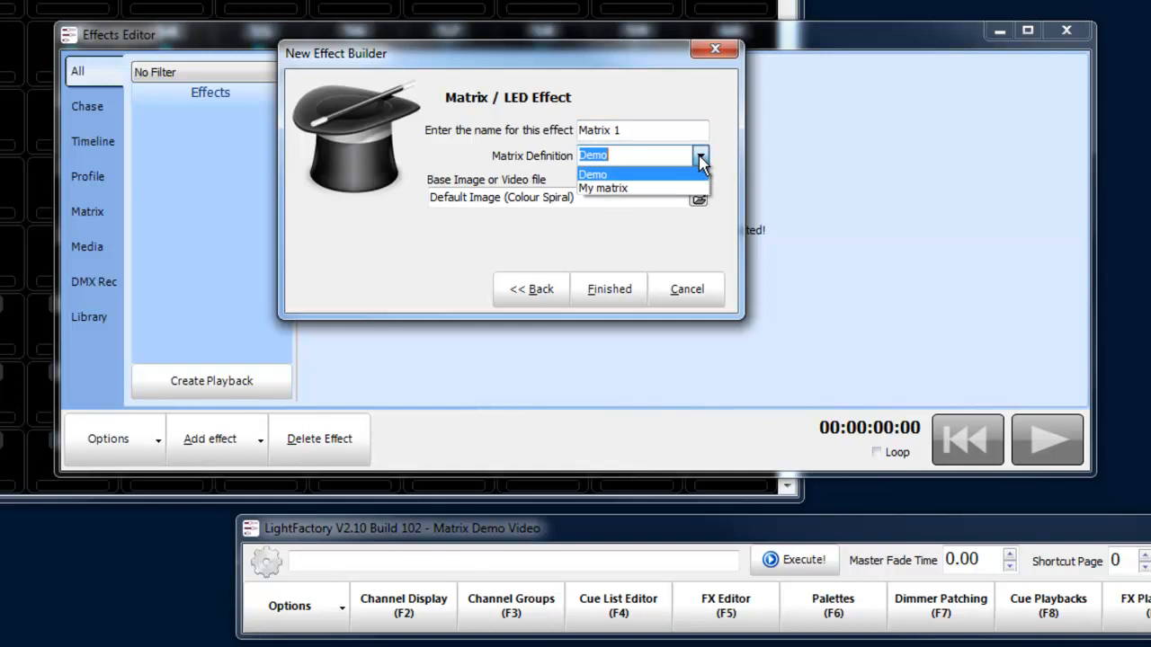
{"action": "left_click", "coordinate": [701, 157]}
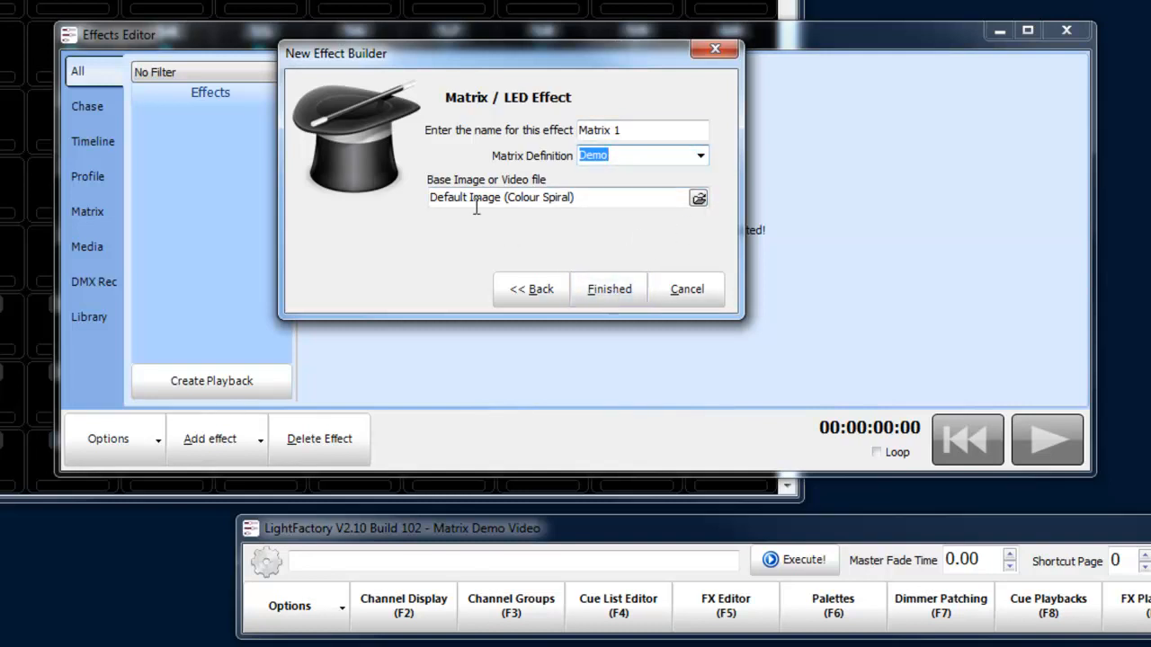
{"action": "left_click", "coordinate": [610, 289]}
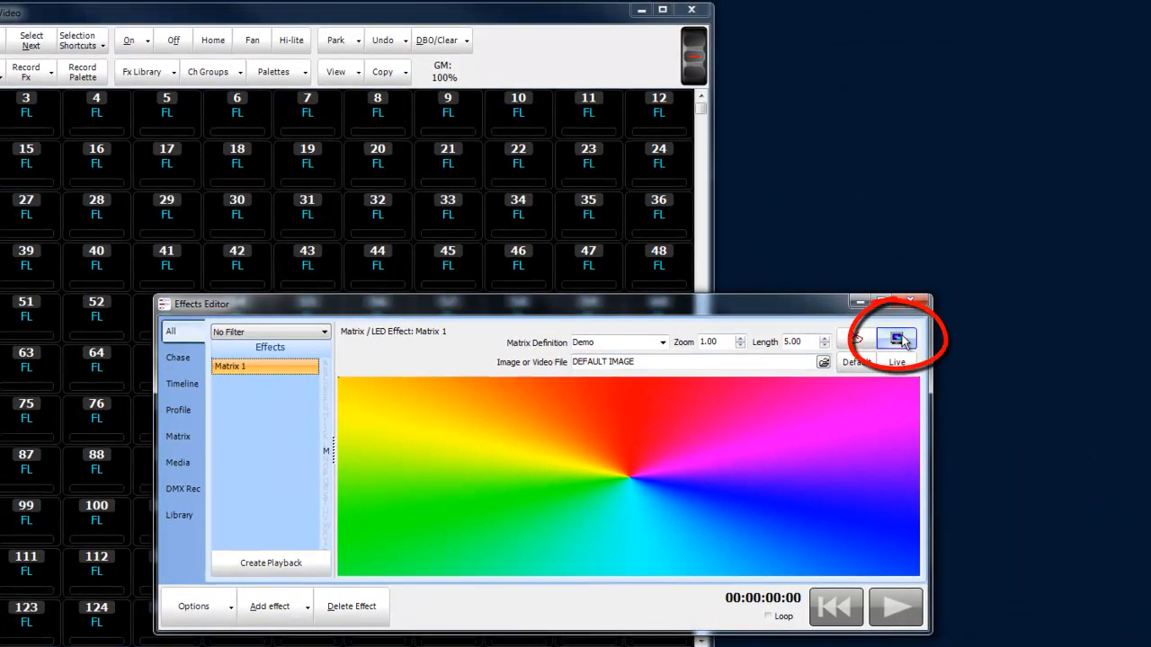
Open the Matrix Fx preview, and place the effect's first path point in the image's yellow area with a zoom of 8
{"action": "left_click", "coordinate": [899, 339]}
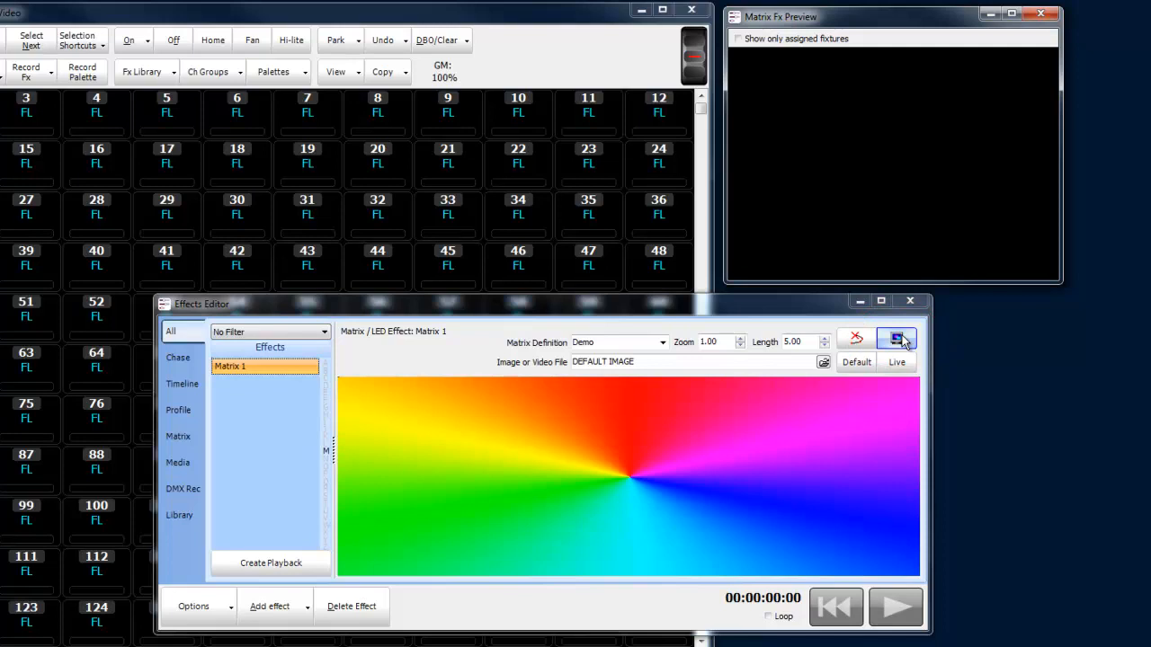
{"action": "left_click", "coordinate": [900, 340]}
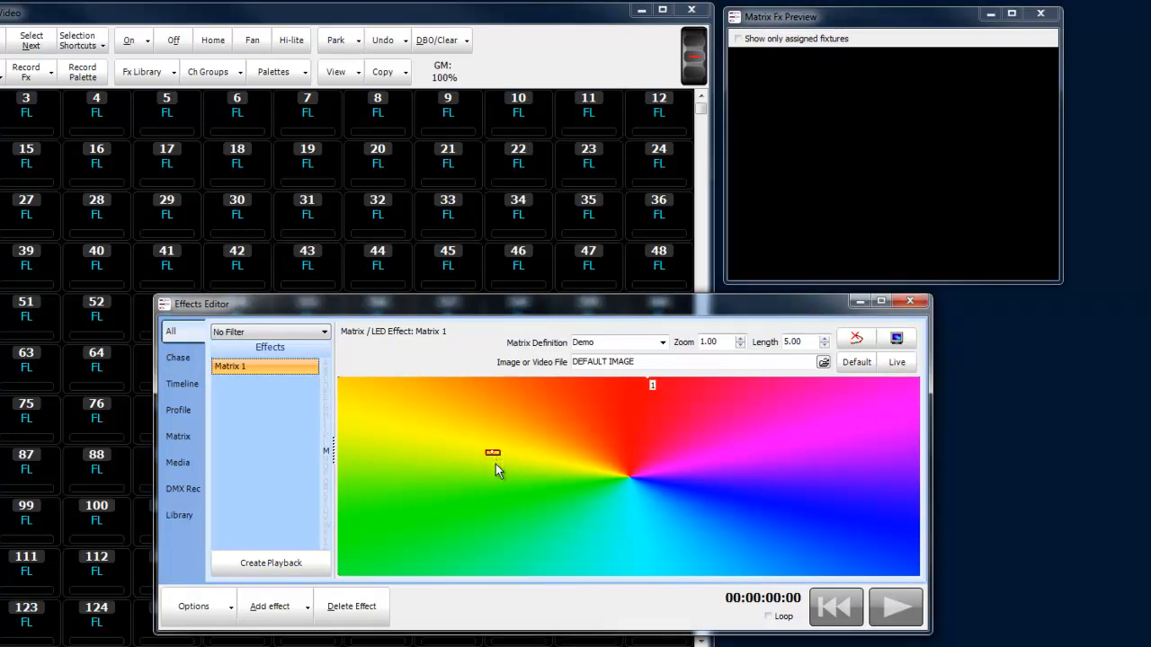
{"action": "left_click", "coordinate": [711, 341]}
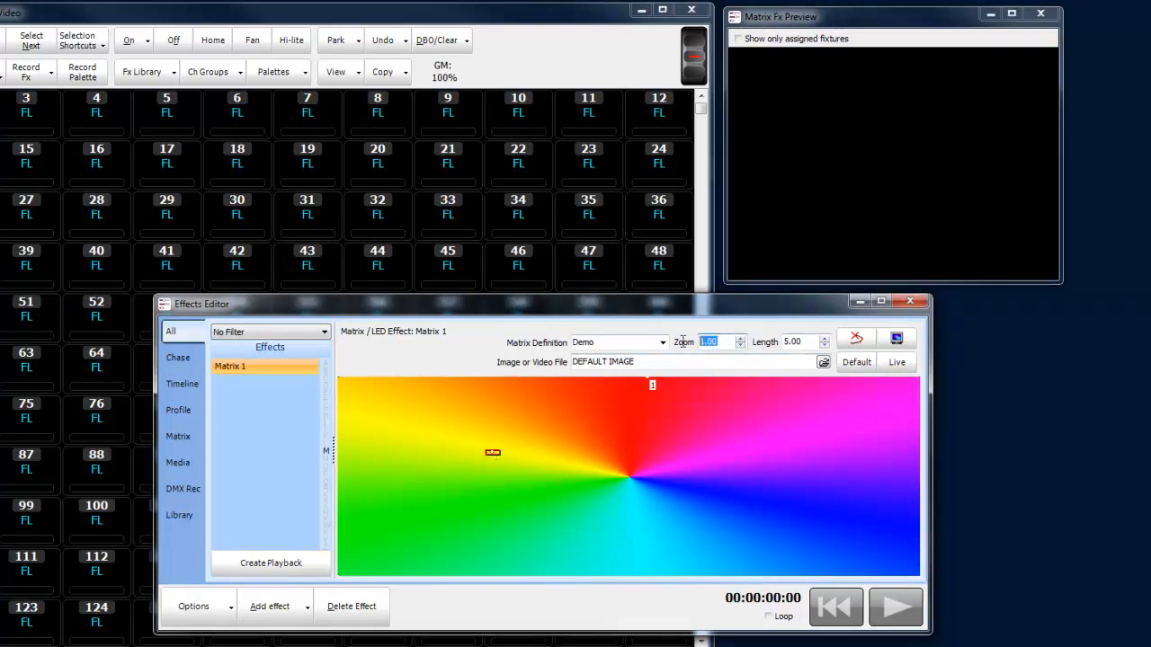
{"action": "key", "text": "BackSpace"}
{"action": "type", "text": "8"}
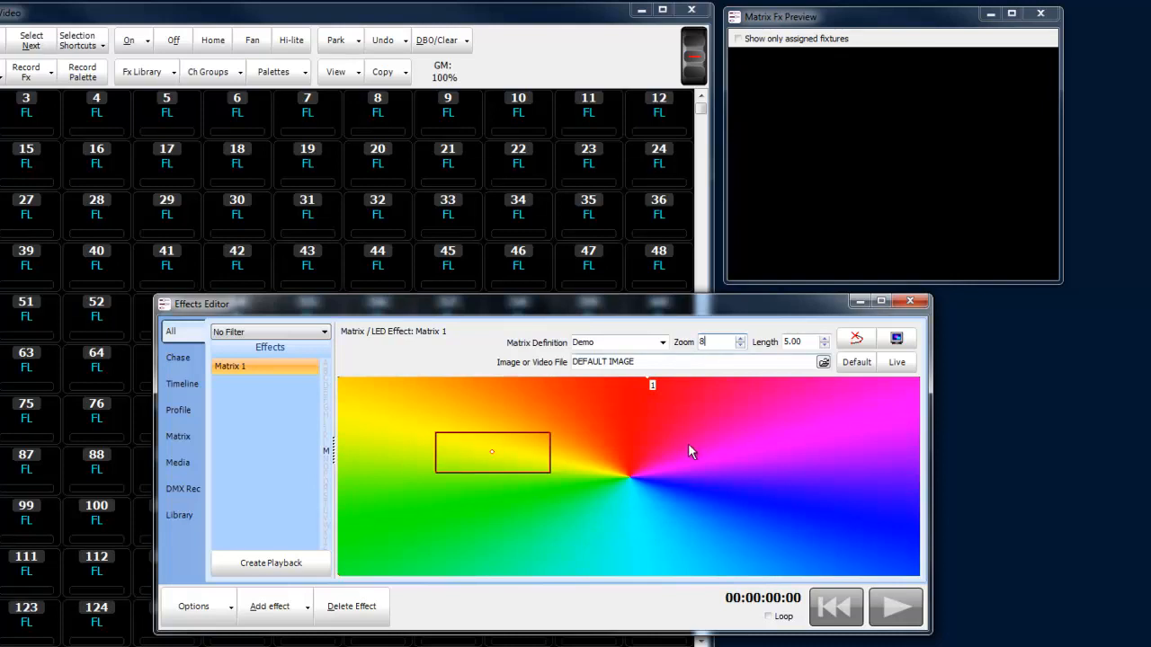
Add six more path points crossing the image's colours around its centre, with the last one placed beside the starting point
{"action": "left_click", "coordinate": [718, 441]}
{"action": "left_click", "coordinate": [723, 511]}
{"action": "left_click", "coordinate": [497, 525]}
{"action": "left_click", "coordinate": [640, 396]}
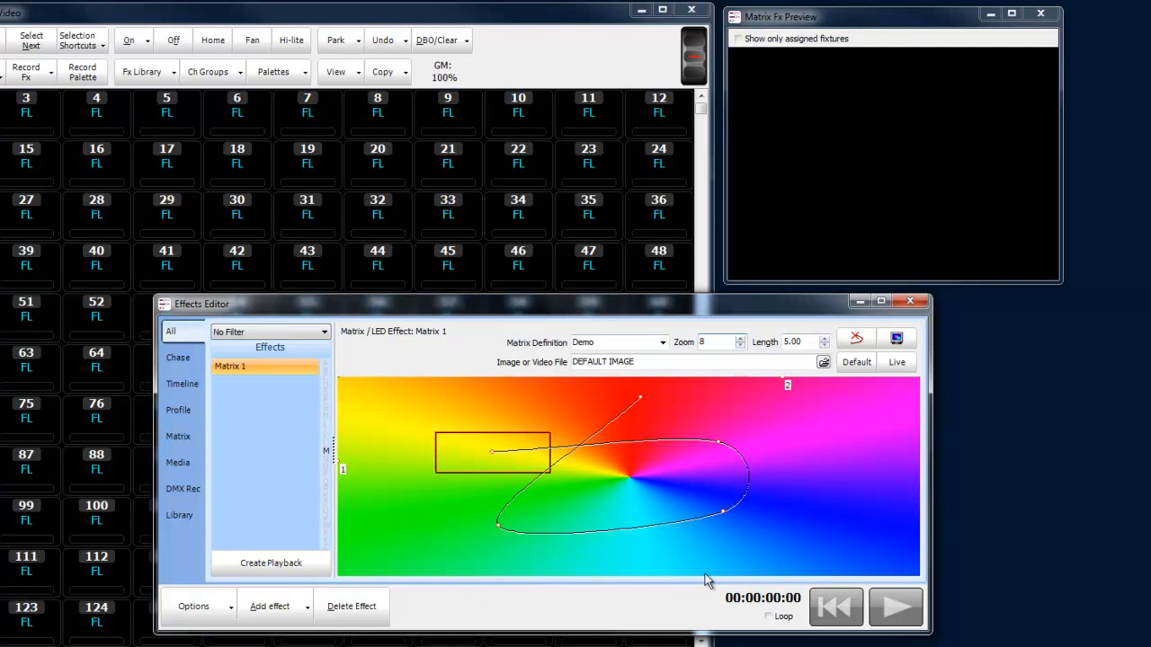
{"action": "left_click", "coordinate": [694, 541]}
{"action": "left_click", "coordinate": [455, 486]}
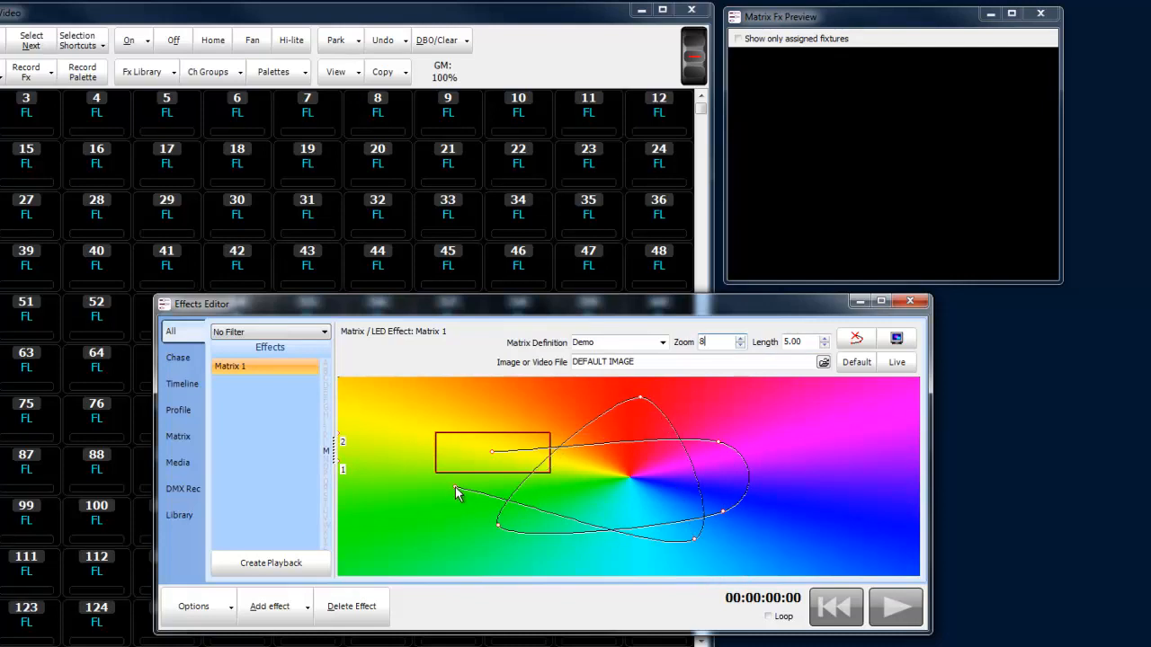
{"action": "left_click", "coordinate": [486, 453]}
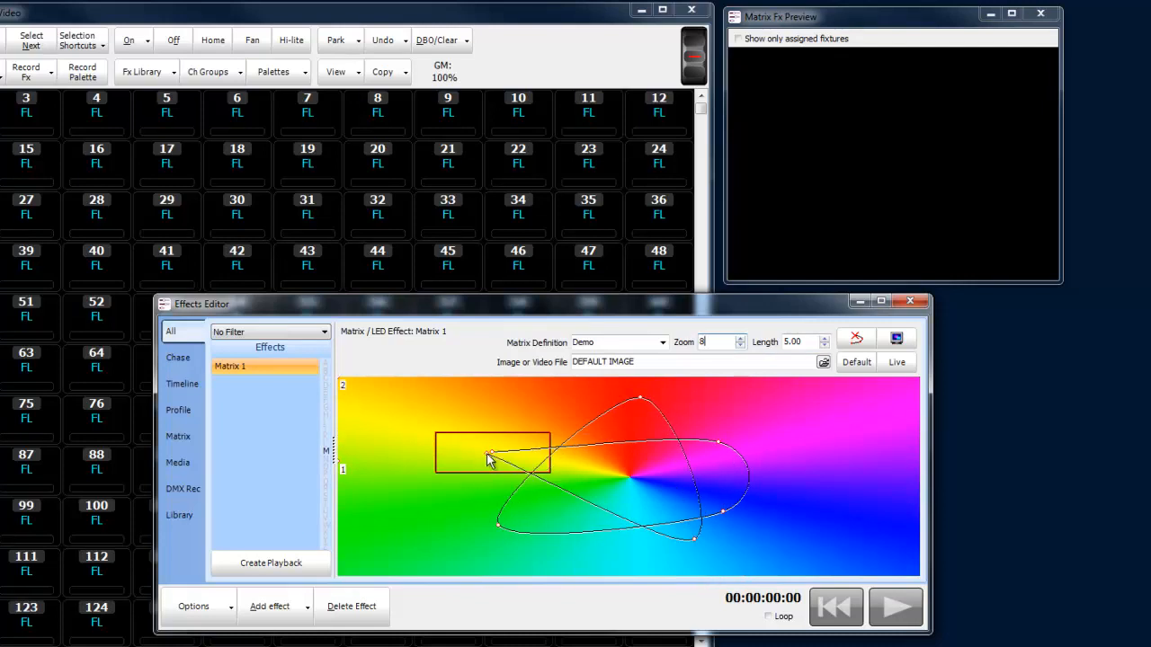
Play the effect over the default image, load Jellyfish.jpg as its image, and play it again
{"action": "left_click", "coordinate": [896, 614]}
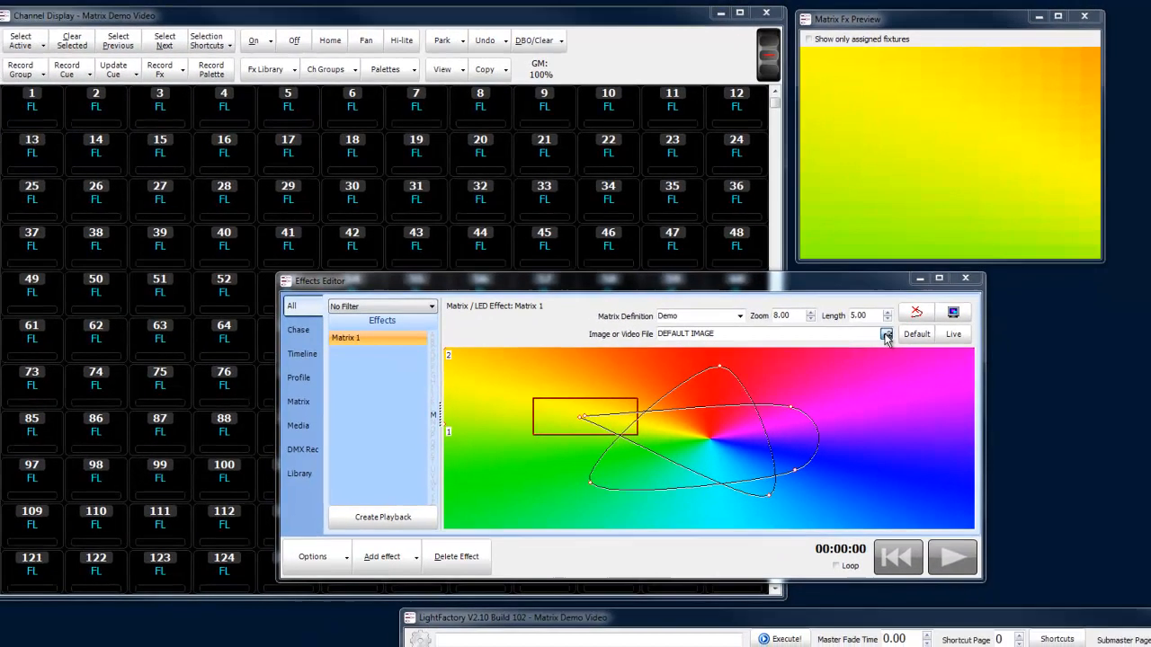
{"action": "left_click", "coordinate": [885, 335]}
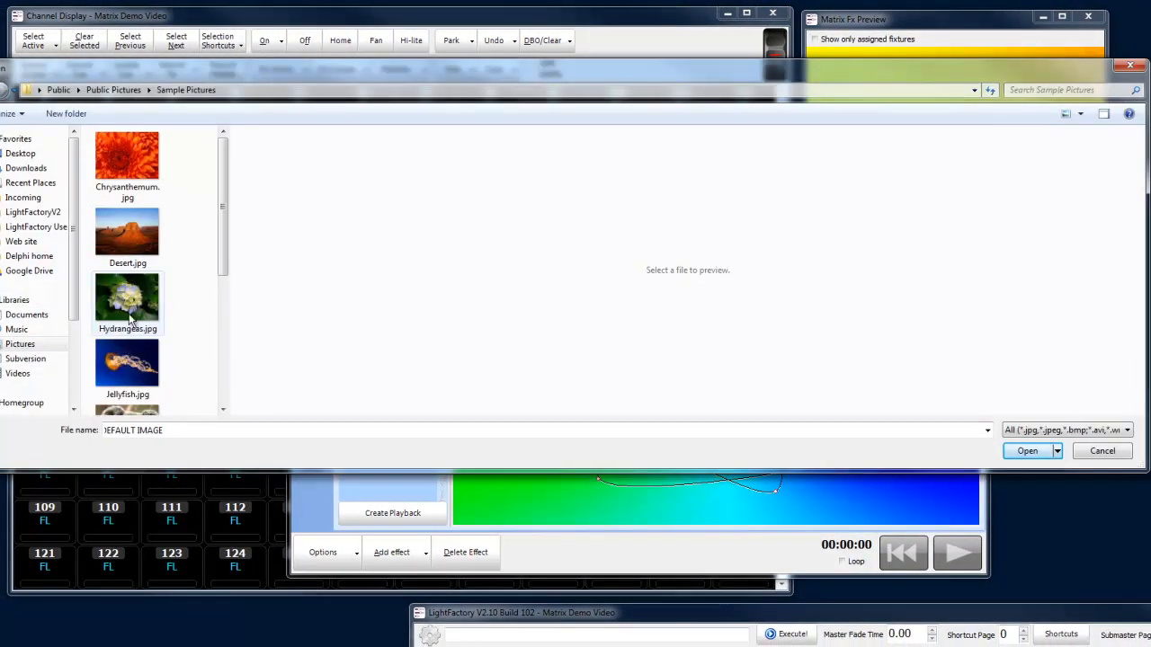
{"action": "double_click", "coordinate": [127, 364]}
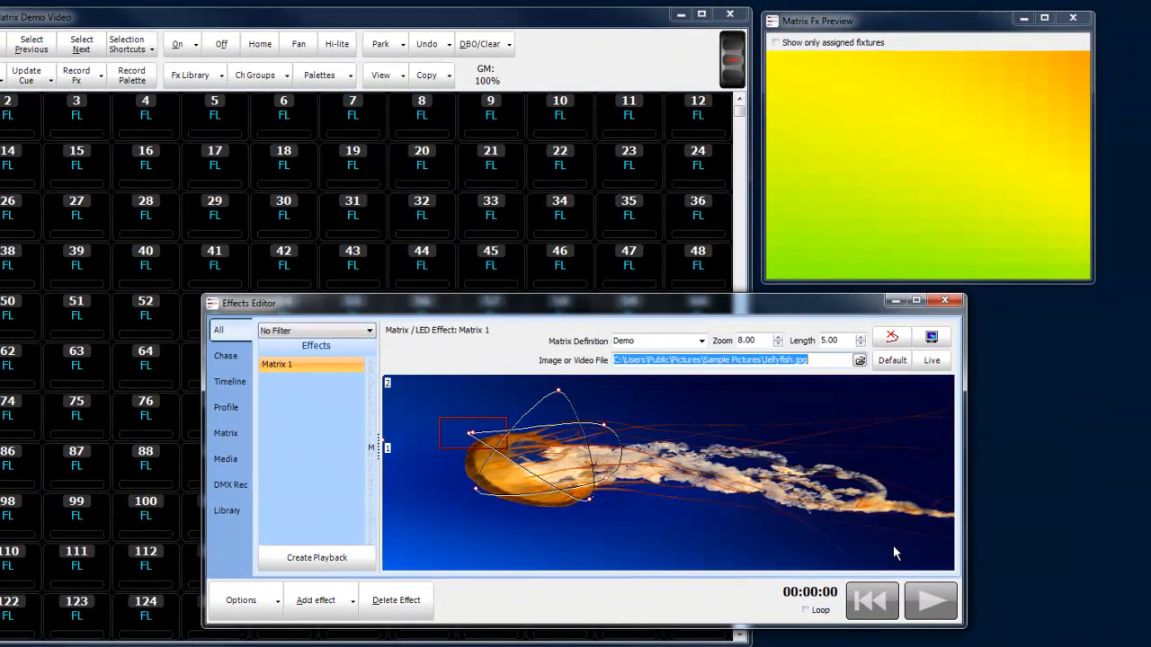
{"action": "left_click", "coordinate": [928, 608]}
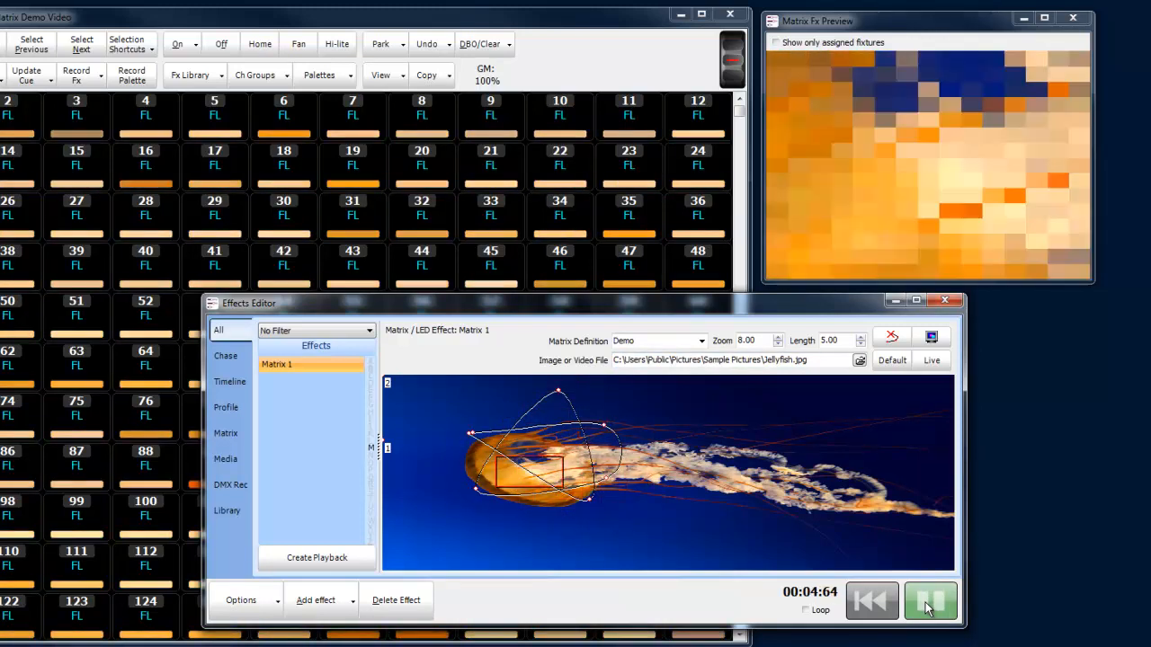
Load DEMO_00008bluehole-mx.avi from the Demo_Content video folder, and match the effect's length to the clip
{"action": "left_click", "coordinate": [859, 360]}
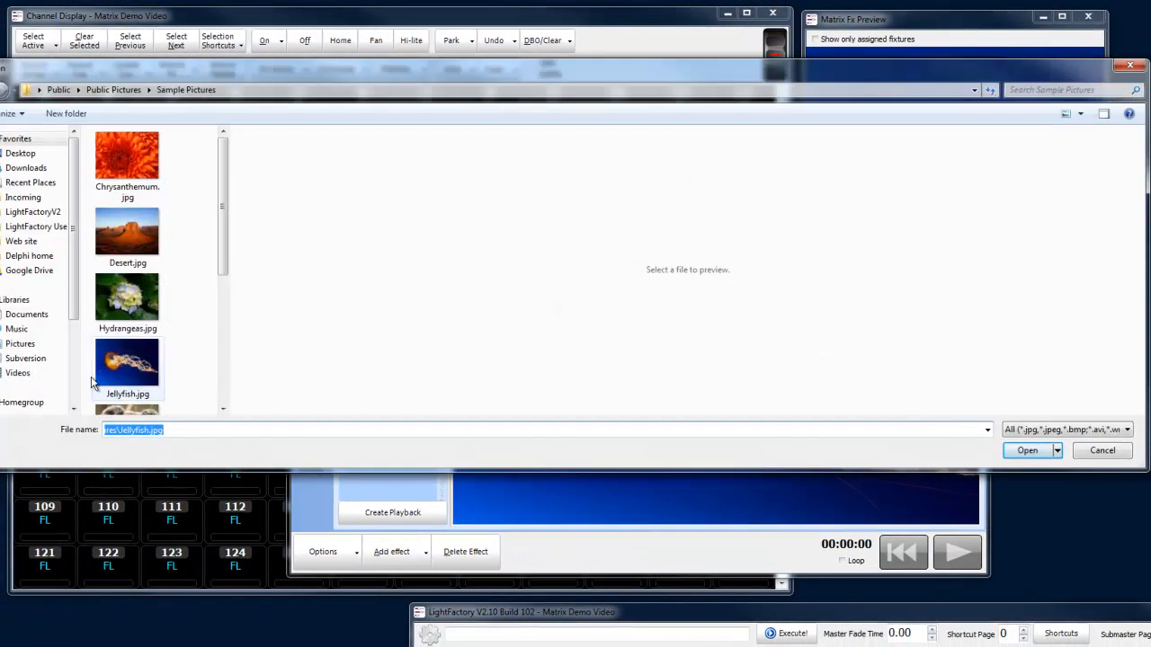
{"action": "left_click", "coordinate": [20, 372]}
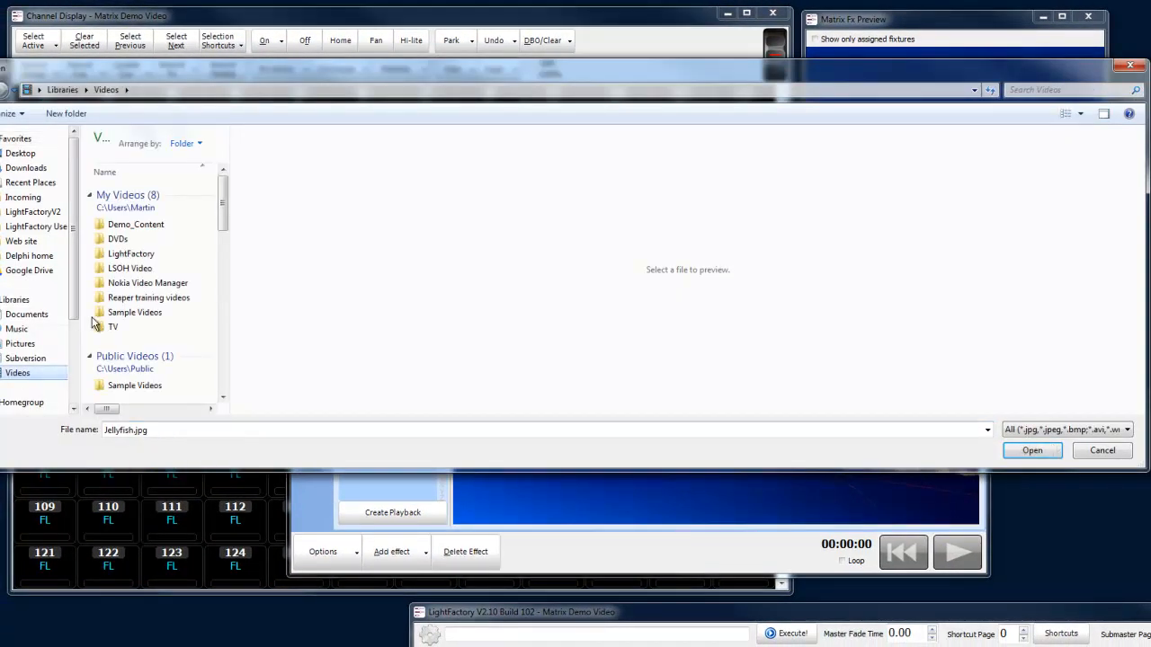
{"action": "double_click", "coordinate": [126, 225]}
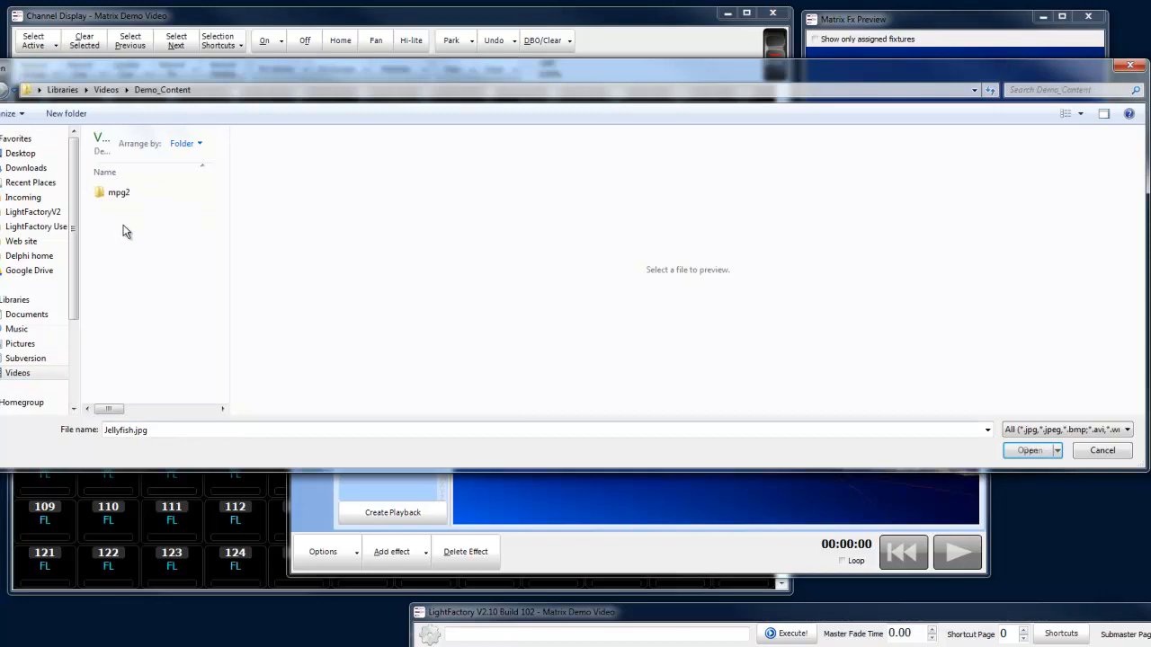
{"action": "left_click", "coordinate": [1005, 433]}
{"action": "left_click", "coordinate": [1034, 453]}
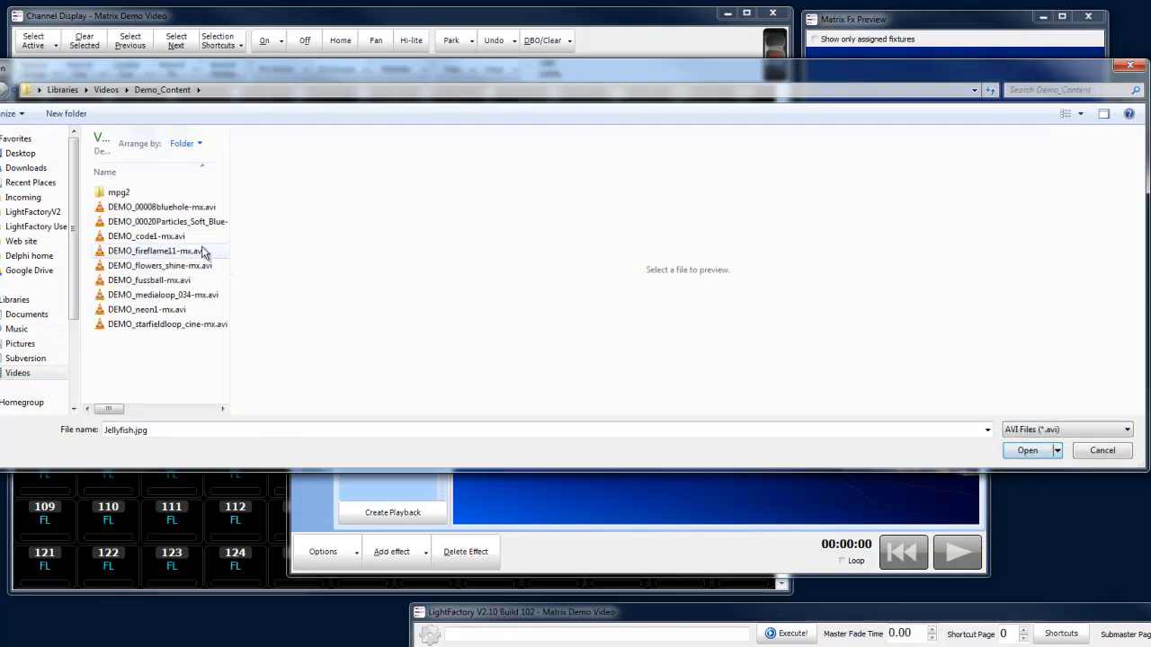
{"action": "double_click", "coordinate": [187, 208]}
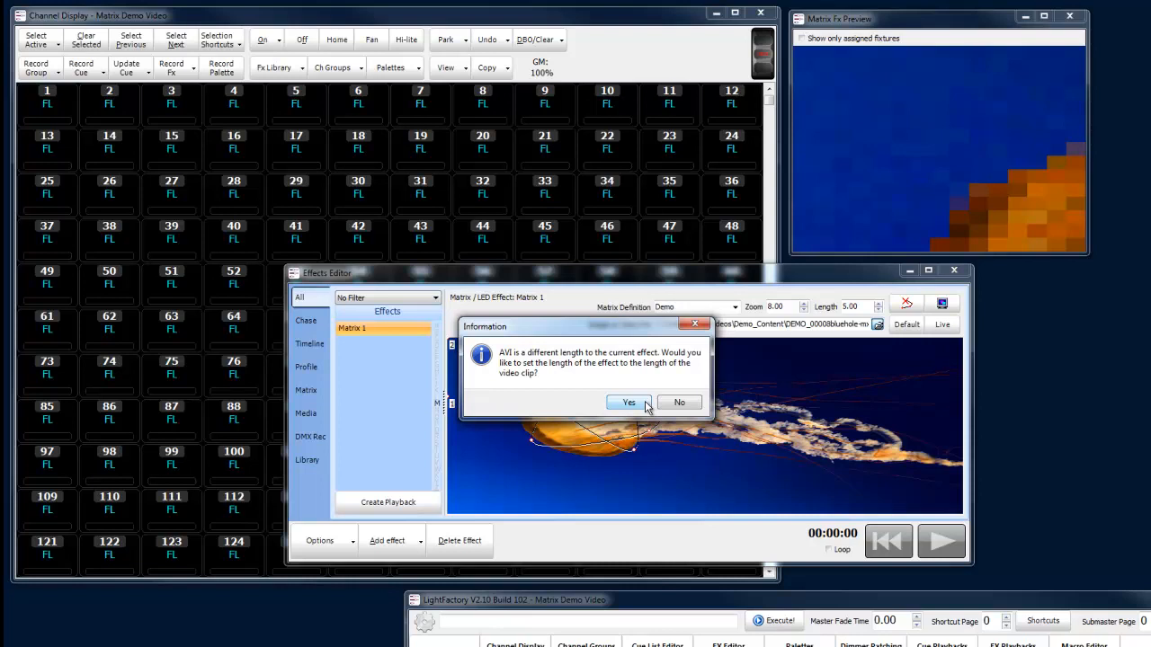
{"action": "left_click", "coordinate": [629, 402]}
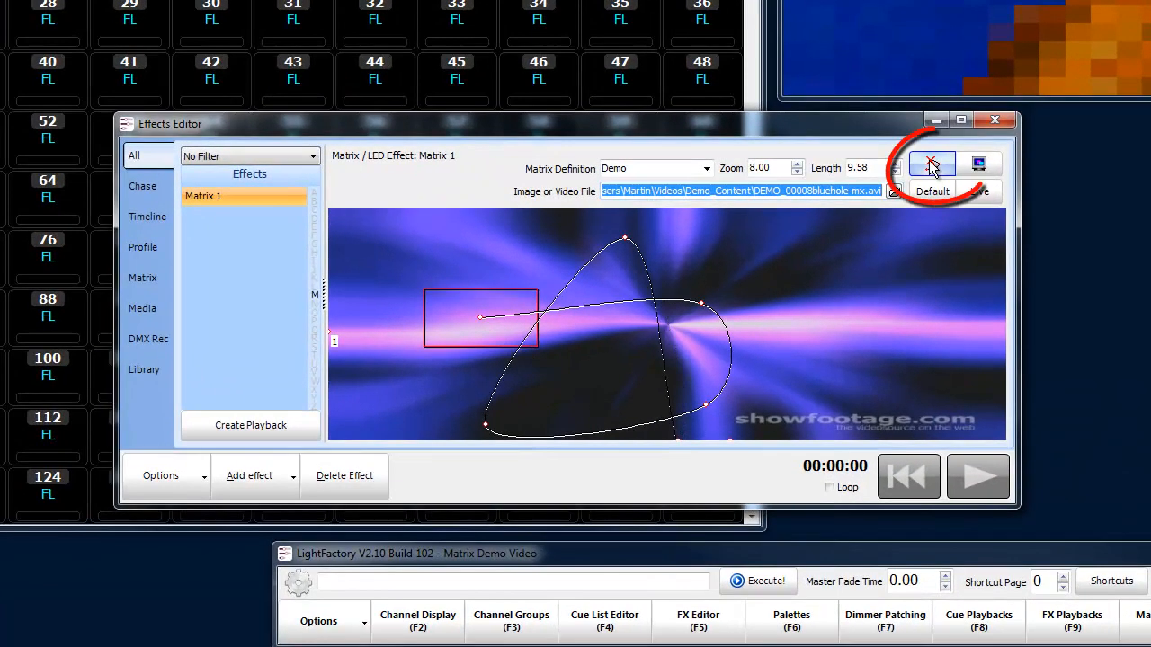
Reduce the path to its first two points, add one across the light beam and one beside the start, and play the effect once
{"action": "left_click", "coordinate": [931, 167]}
{"action": "left_click", "coordinate": [931, 167]}
{"action": "left_click", "coordinate": [931, 167]}
{"action": "left_click", "coordinate": [931, 167]}
{"action": "left_click", "coordinate": [814, 322]}
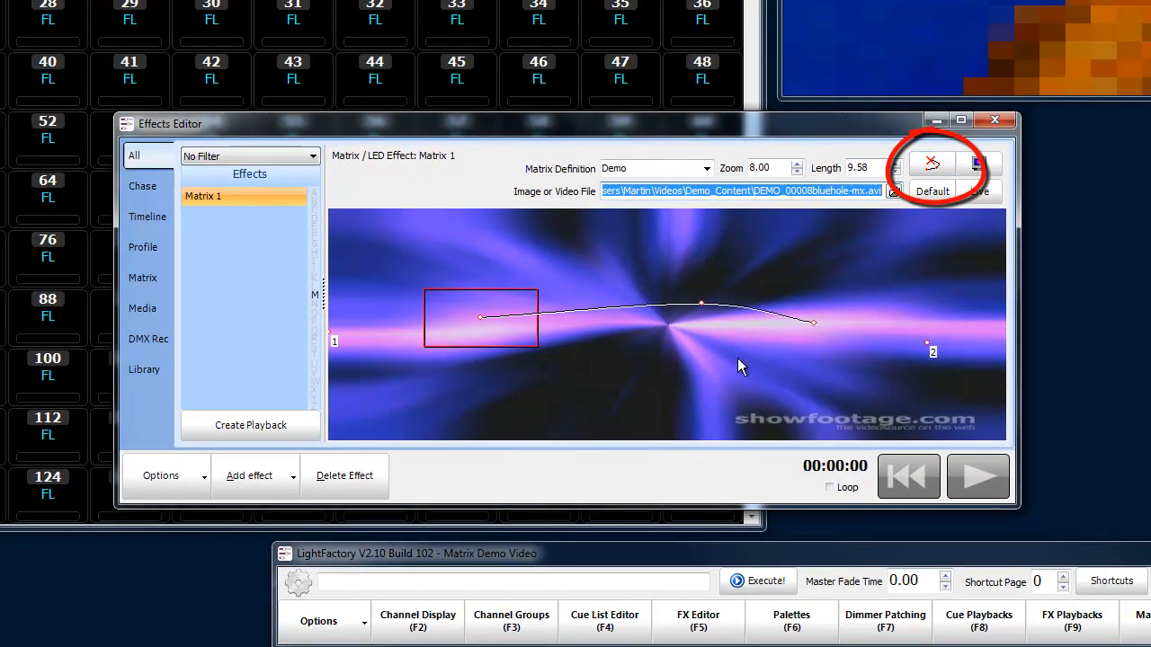
{"action": "left_click", "coordinate": [584, 344]}
{"action": "left_click_drag", "start_coordinate": [584, 343], "coordinate": [485, 317]}
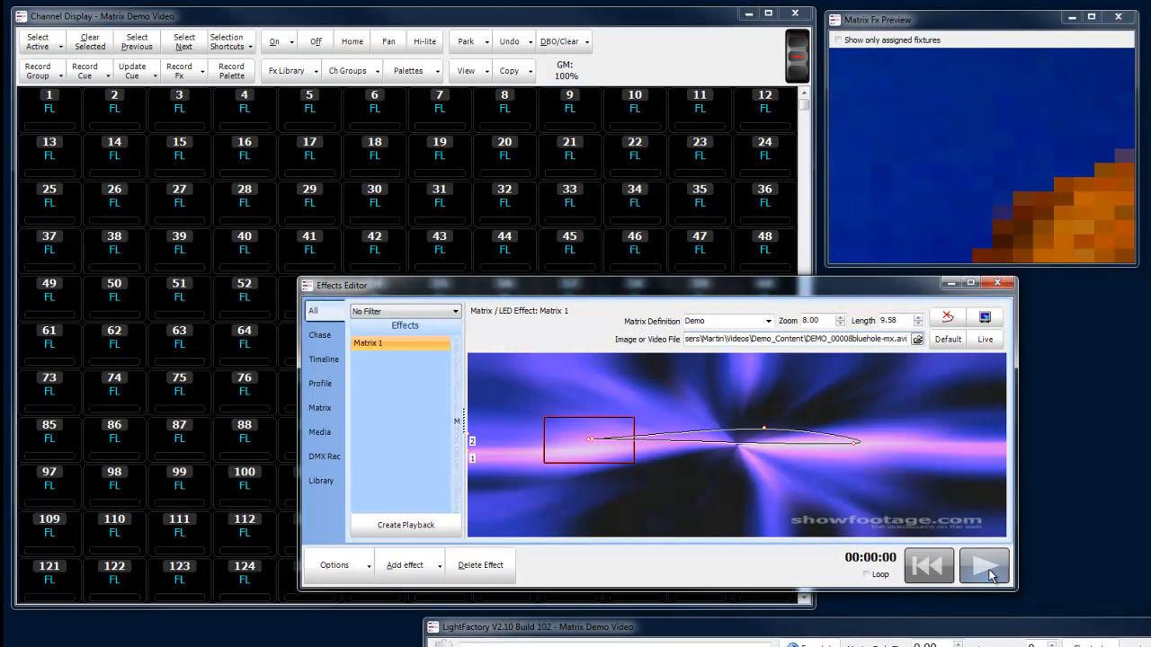
{"action": "left_click", "coordinate": [989, 573]}
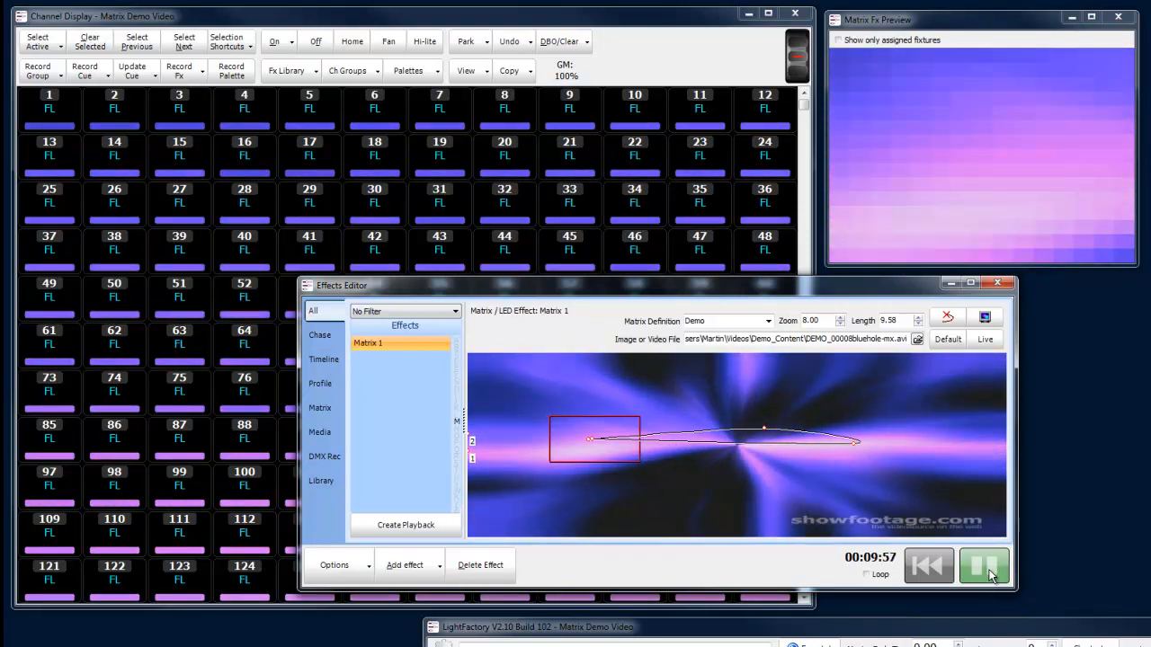
{"action": "left_click", "coordinate": [990, 575]}
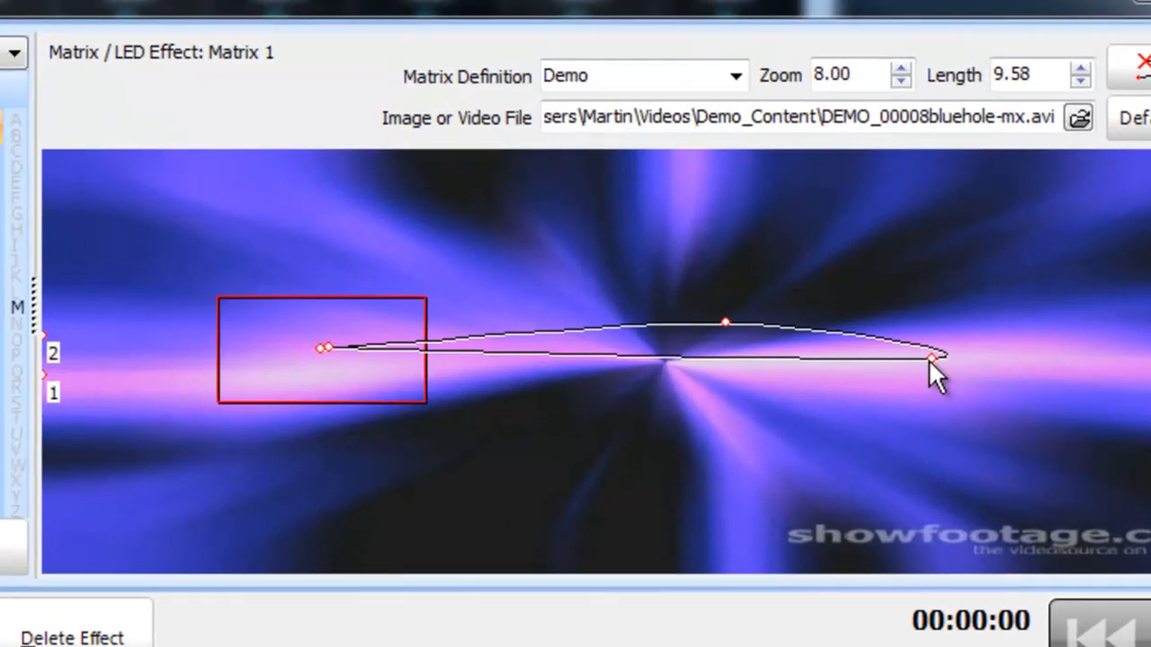
Set the matrix rotation to 360 at the rightmost path point, and play the effect once
{"action": "right_click", "coordinate": [853, 446]}
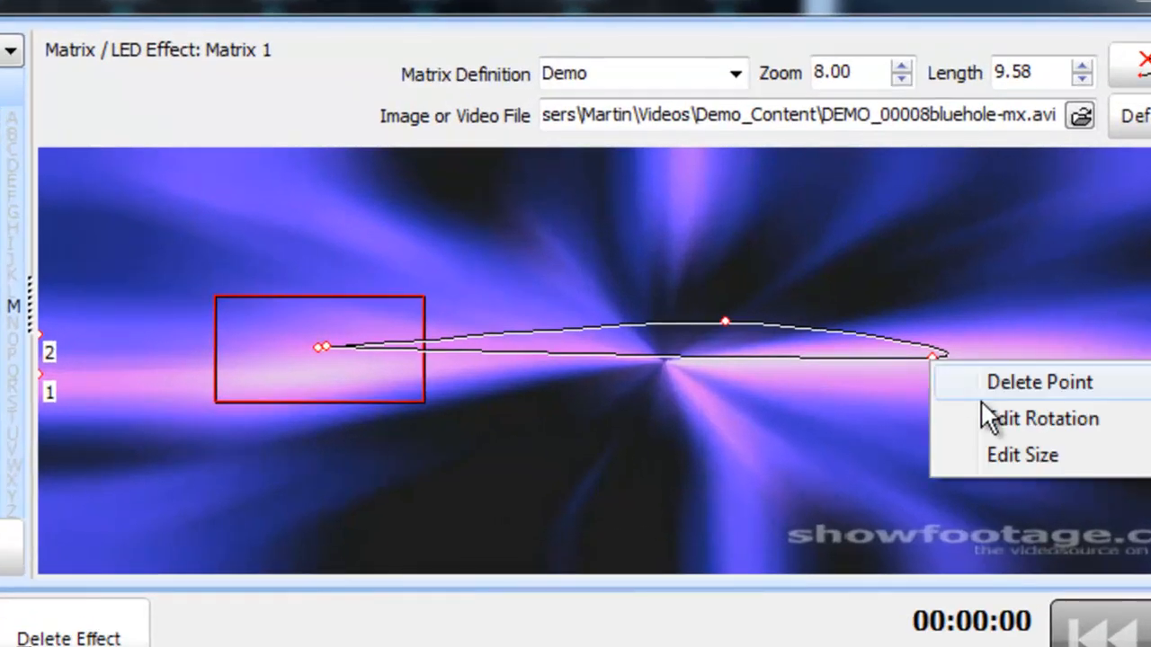
{"action": "left_click", "coordinate": [1043, 423]}
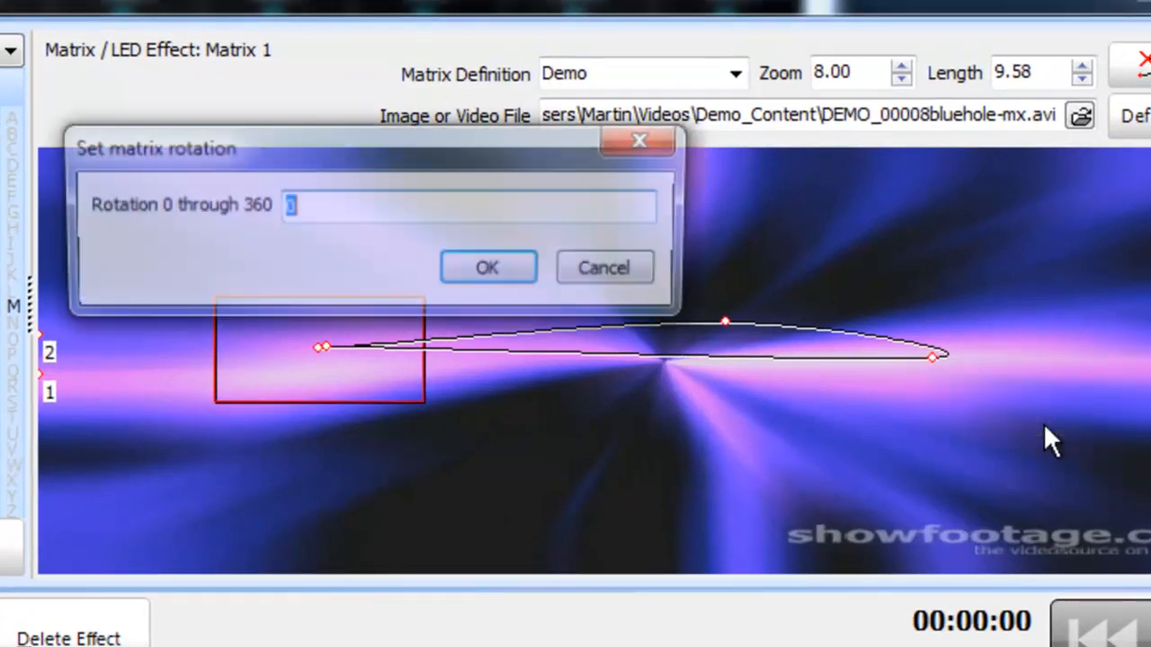
{"action": "type", "text": "360"}
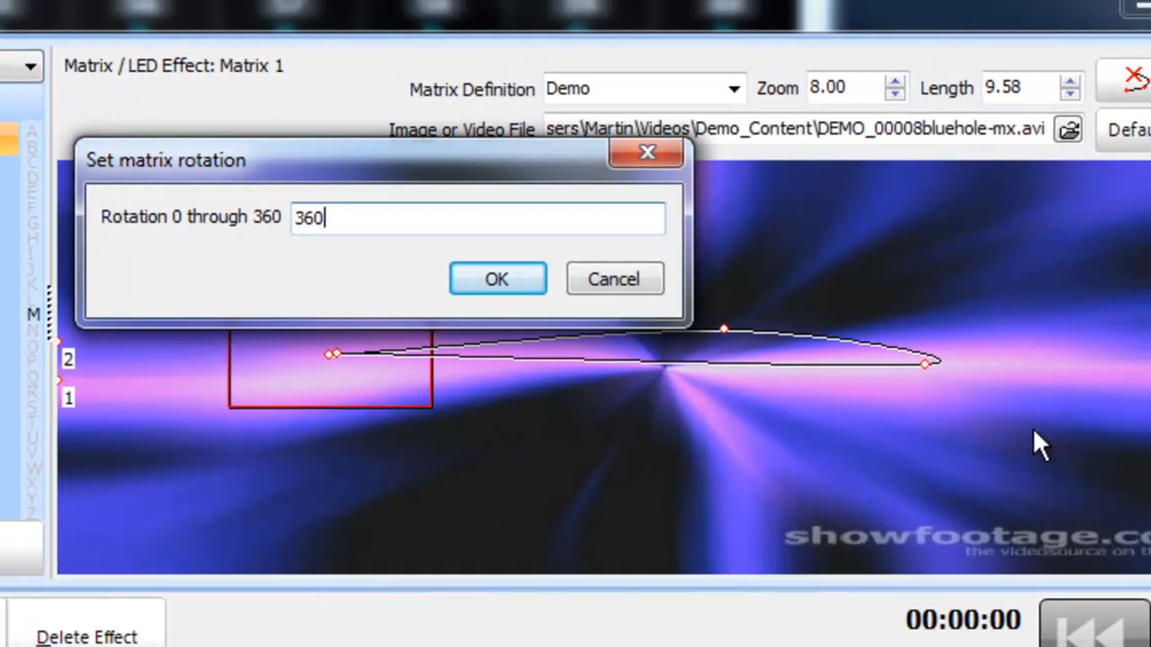
{"action": "key", "text": "Return"}
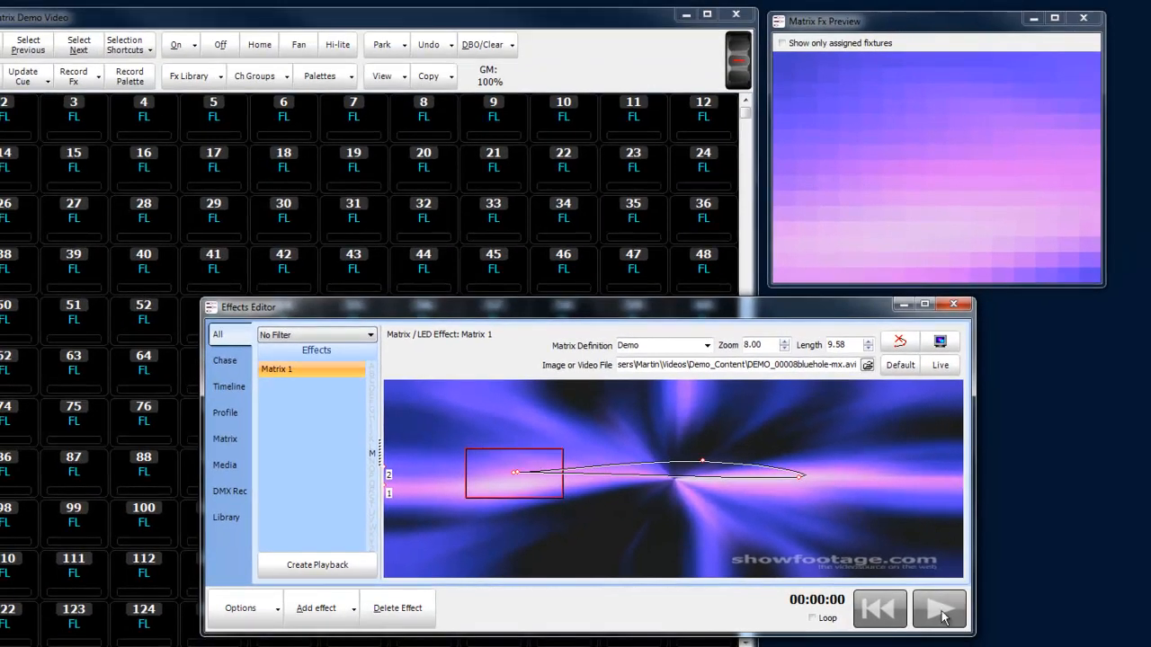
{"action": "left_click", "coordinate": [941, 615]}
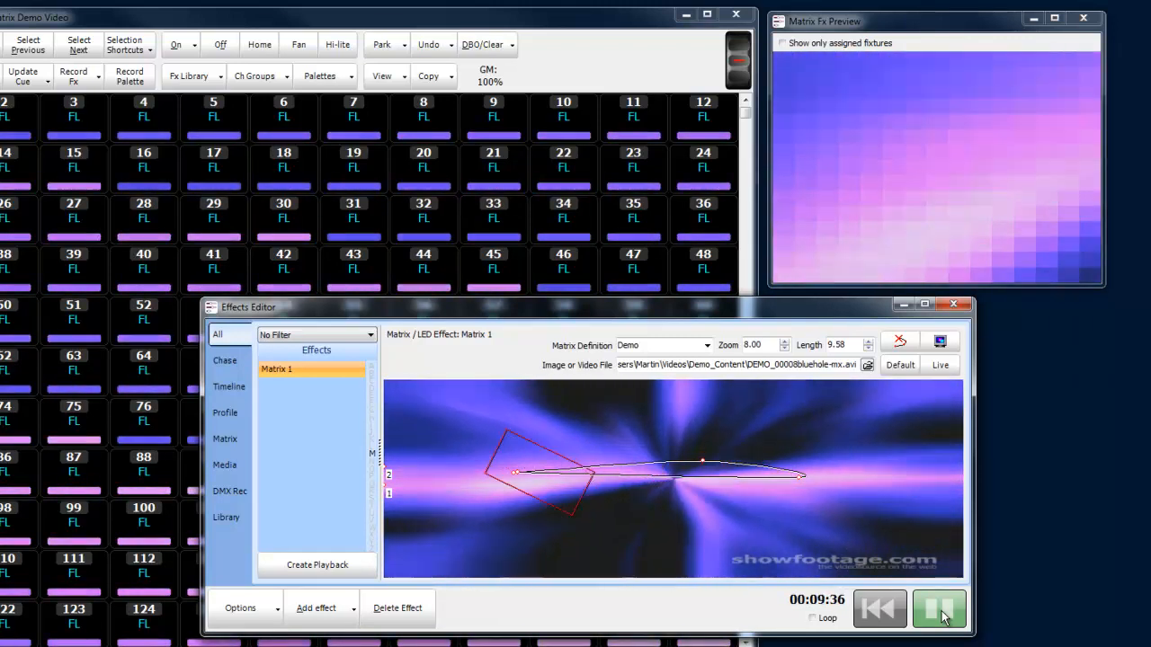
{"action": "left_click", "coordinate": [943, 616]}
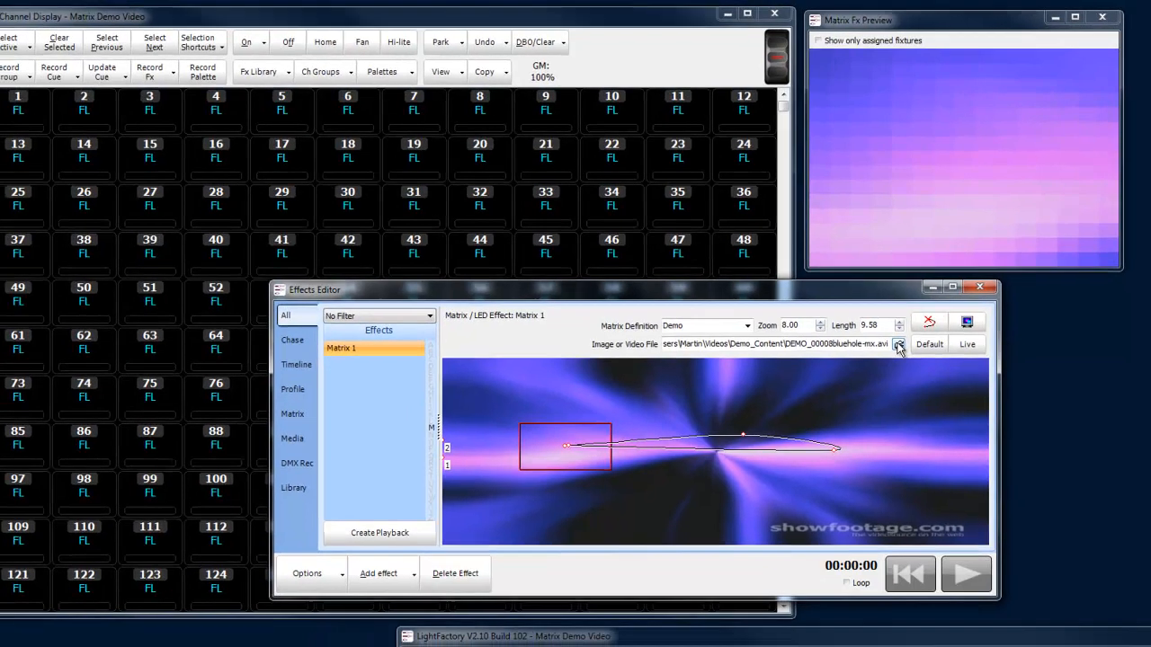
Replace the video with DEMO_00020Particles_Soft_Blue-mx.avi, match the effect's length to the clip, and play the effect
{"action": "left_click", "coordinate": [868, 365]}
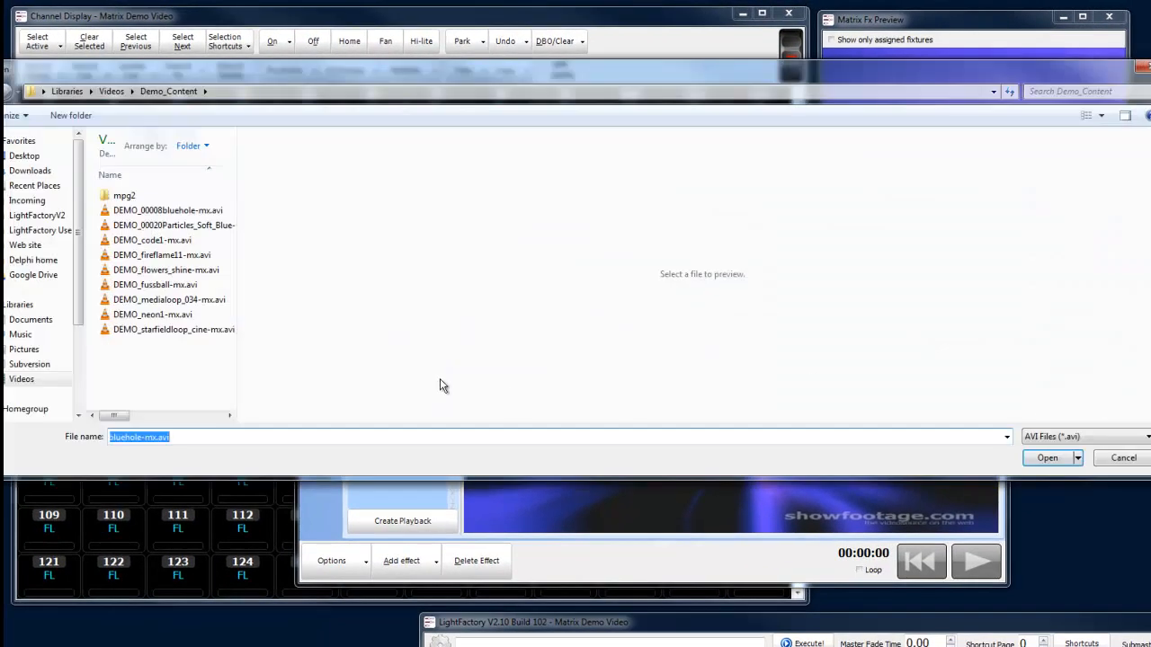
{"action": "double_click", "coordinate": [162, 224]}
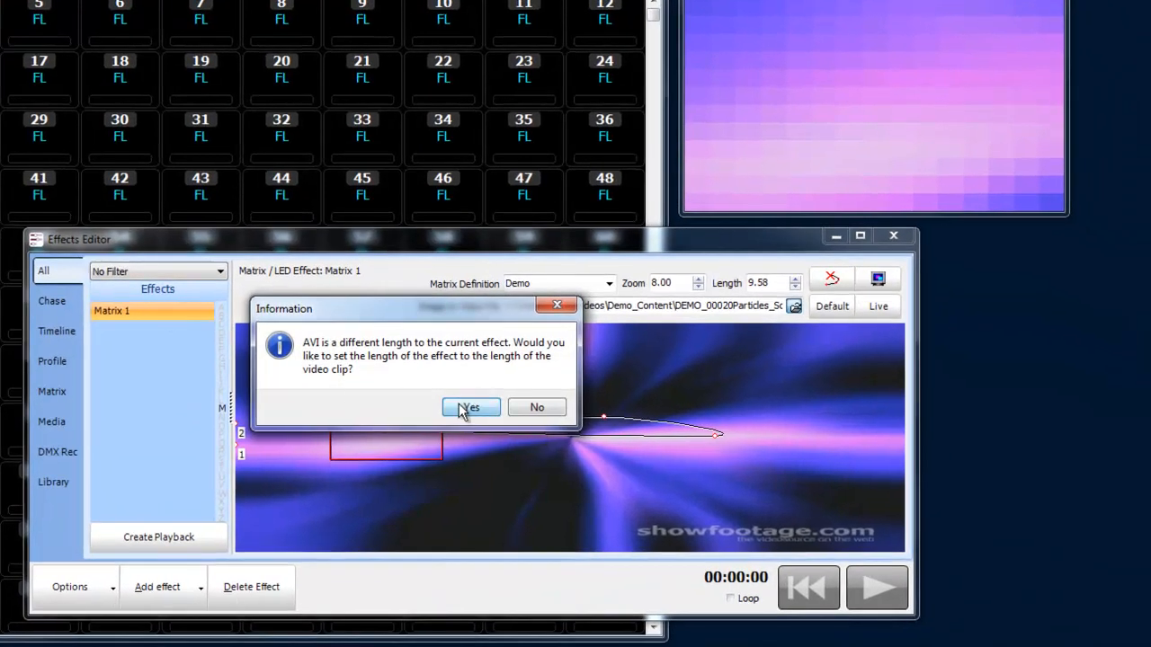
{"action": "left_click", "coordinate": [468, 407]}
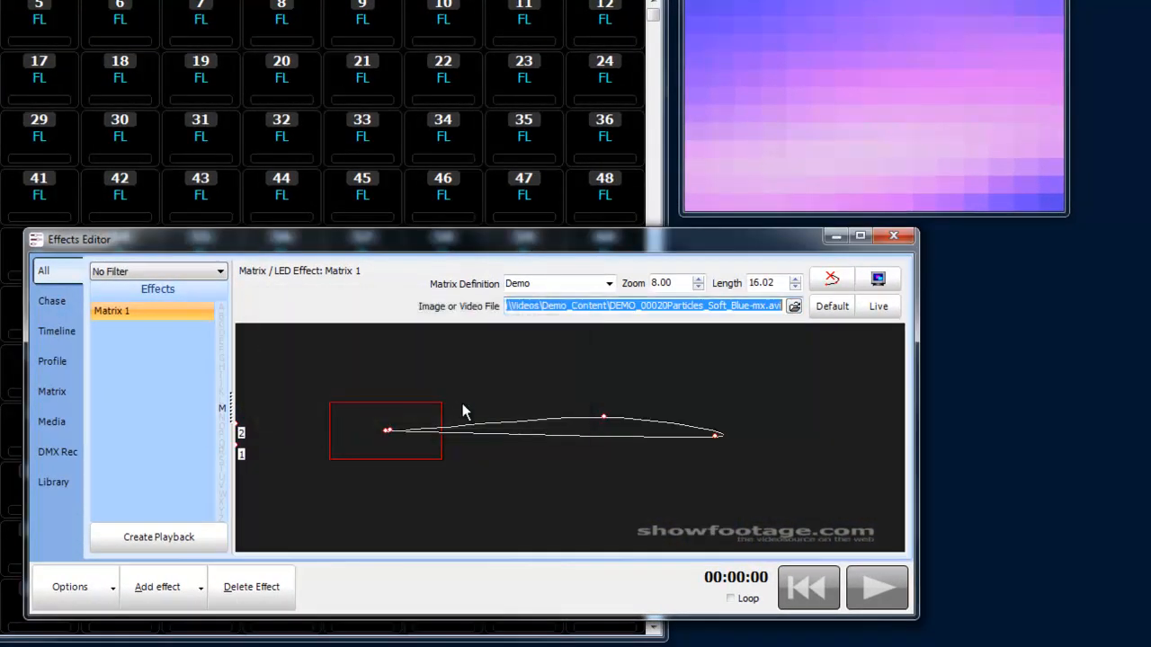
{"action": "left_click", "coordinate": [872, 592]}
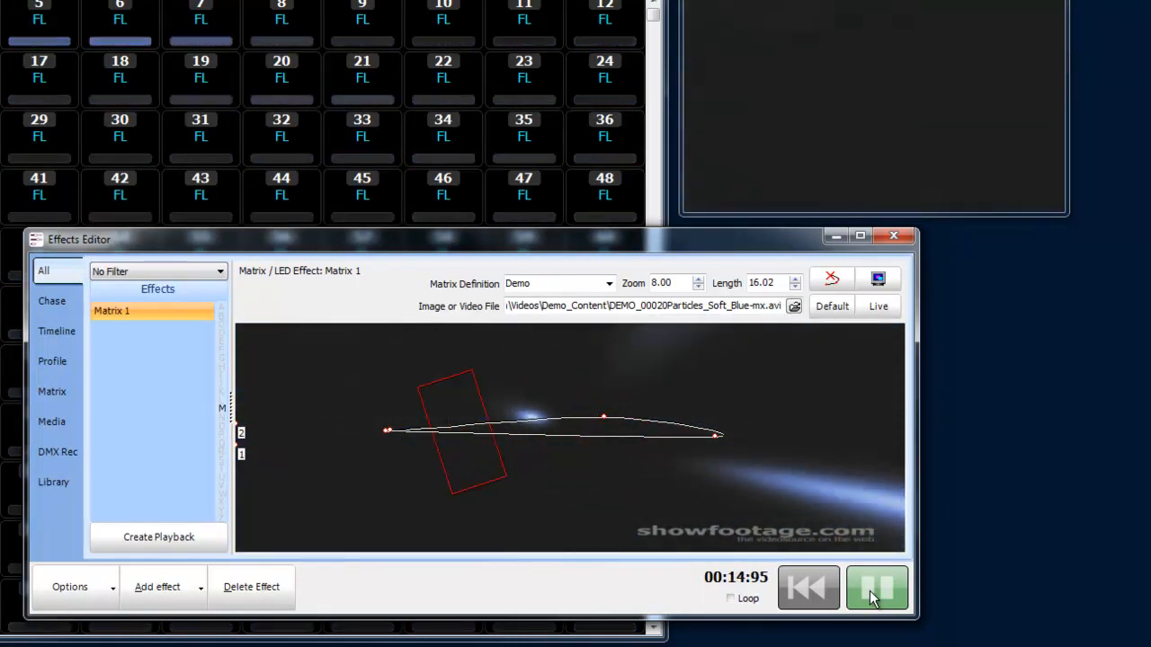
{"action": "left_click", "coordinate": [874, 592]}
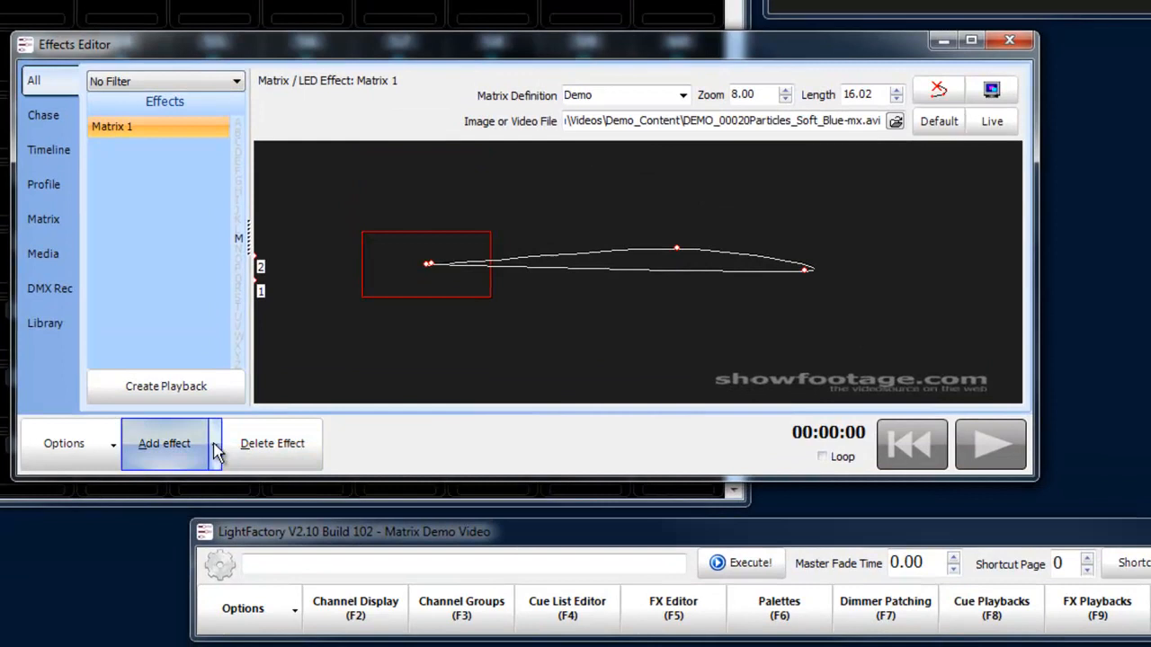
Create a new simple chase effect, and enlarge the Effects Editor window upward and to the right
{"action": "left_click", "coordinate": [215, 444]}
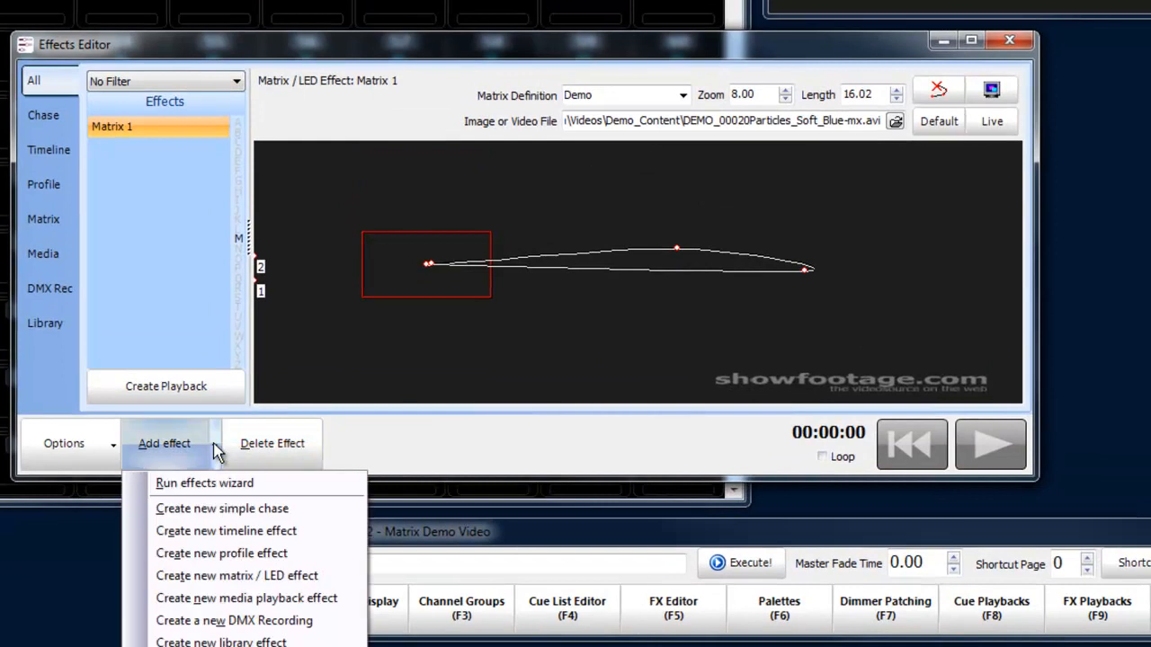
{"action": "left_click", "coordinate": [214, 508]}
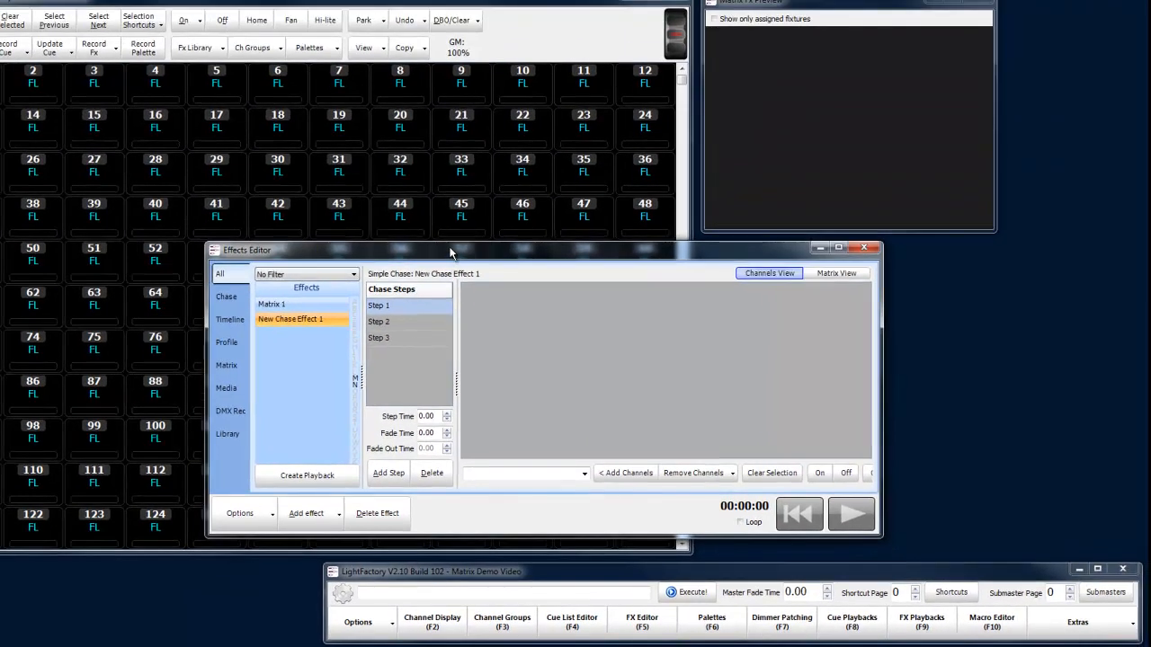
{"action": "left_click_drag", "start_coordinate": [451, 241], "coordinate": [458, 111]}
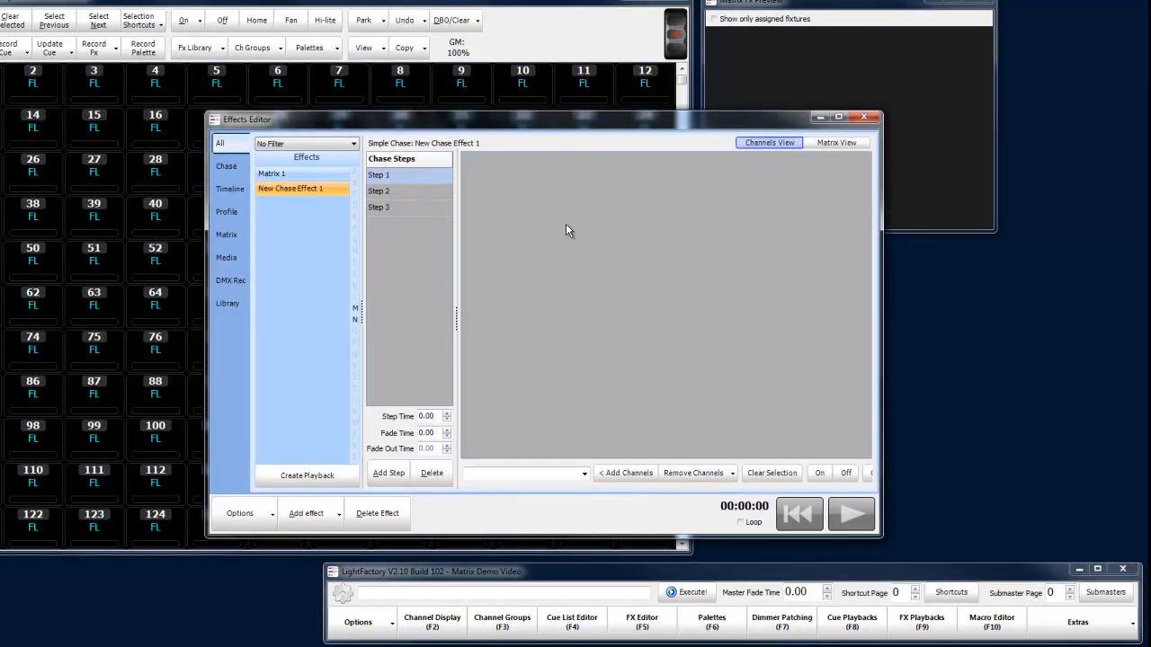
{"action": "left_click_drag", "start_coordinate": [883, 405], "coordinate": [1039, 393]}
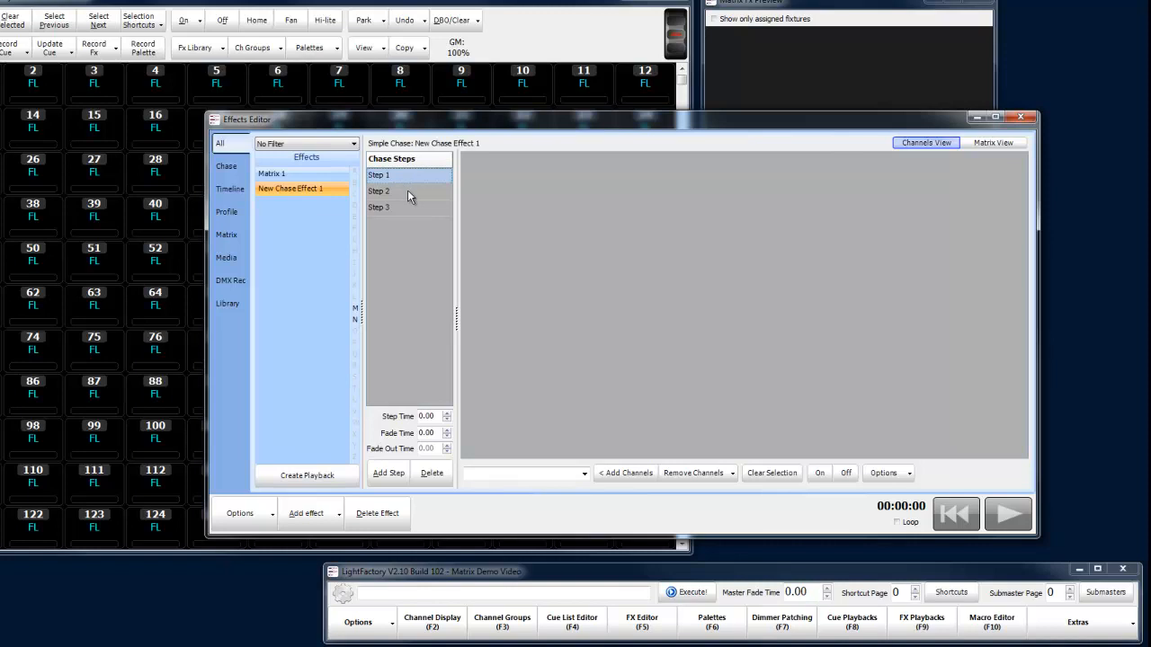
Show the new chase in Matrix View, look through the available matrices, and keep Demo
{"action": "left_click", "coordinate": [996, 145]}
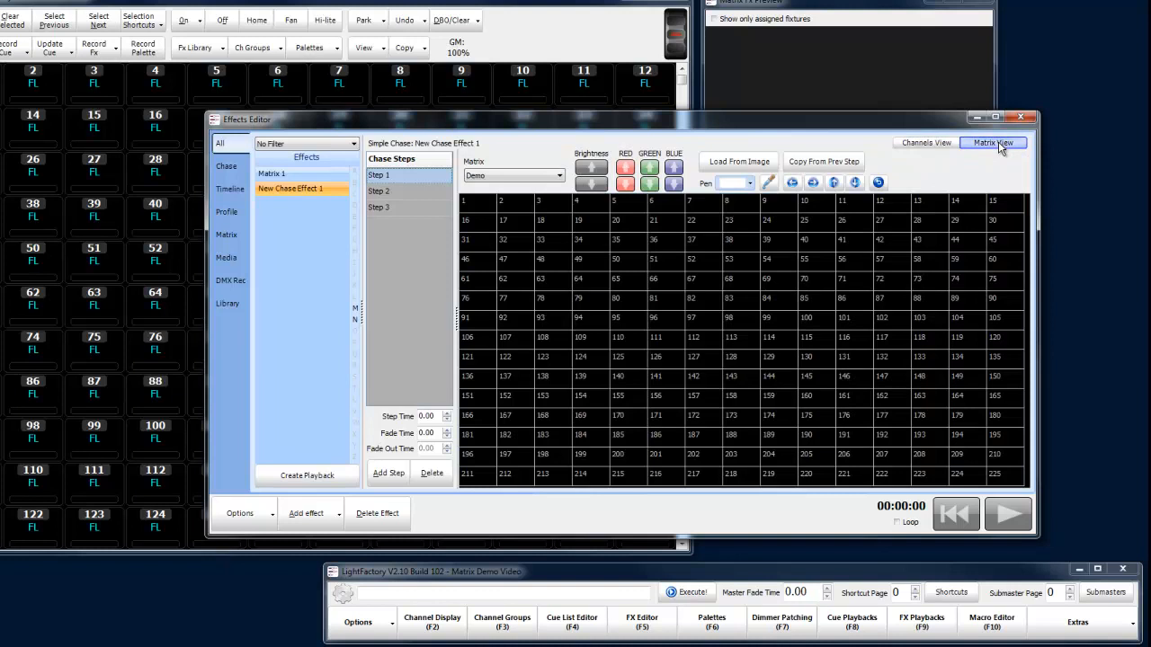
{"action": "left_click", "coordinate": [554, 177]}
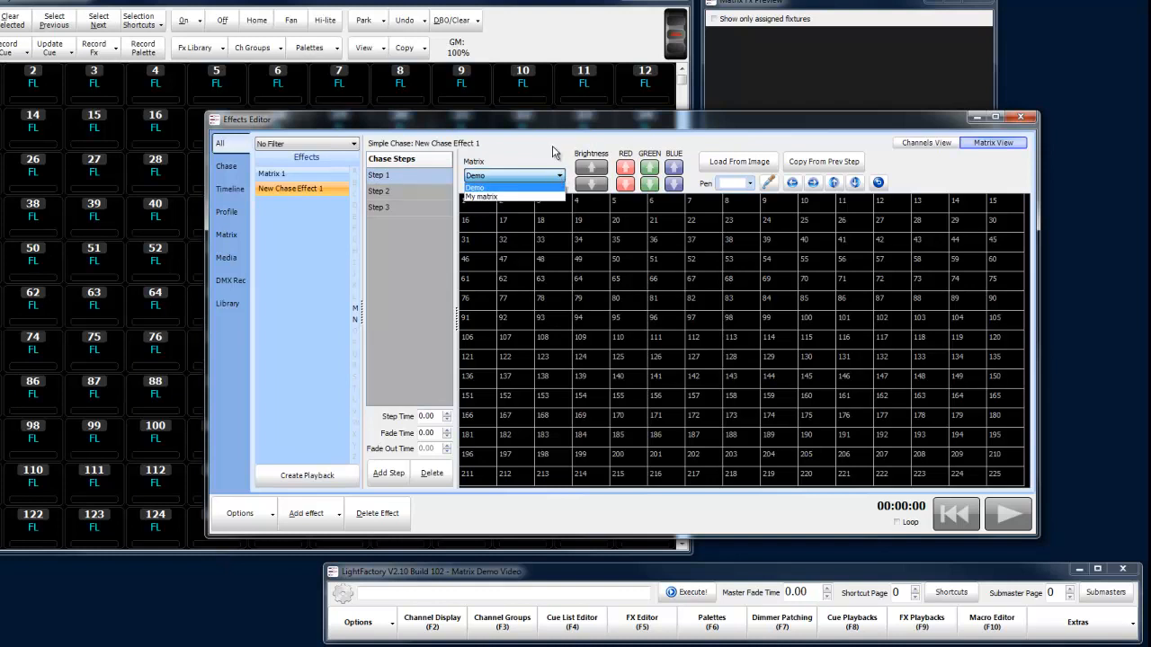
{"action": "left_click", "coordinate": [558, 176]}
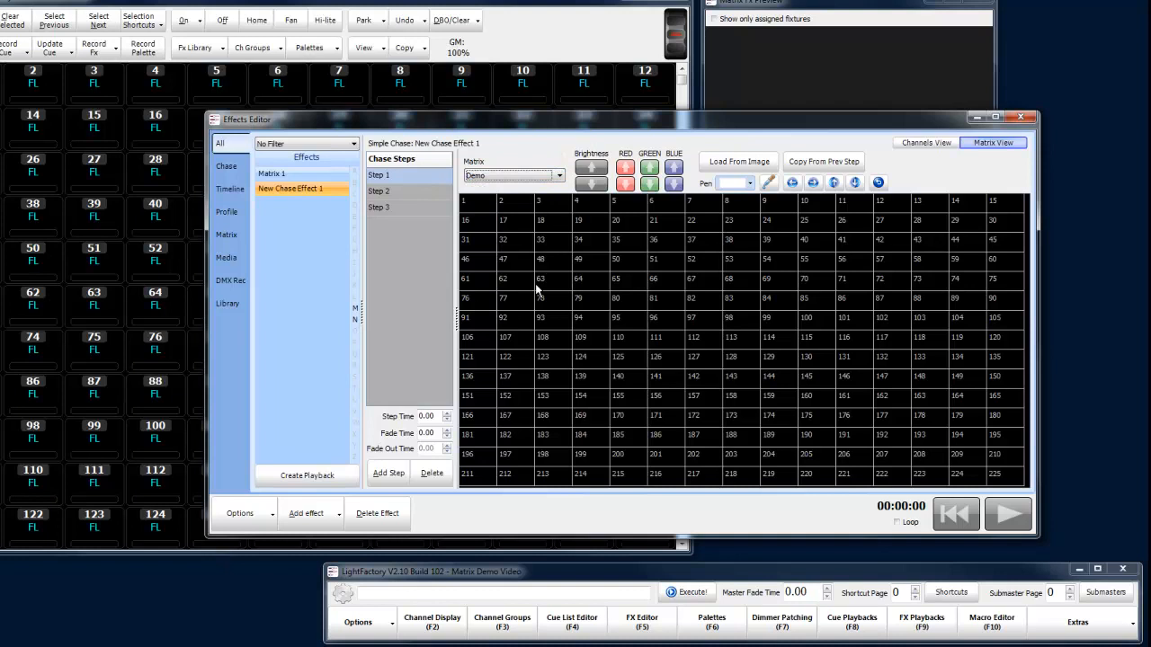
Paint chase Step 1 red: cells 48 to 153 down the third column, plus a two-row bar reaching cells 100 and 115
{"action": "left_click", "coordinate": [750, 185]}
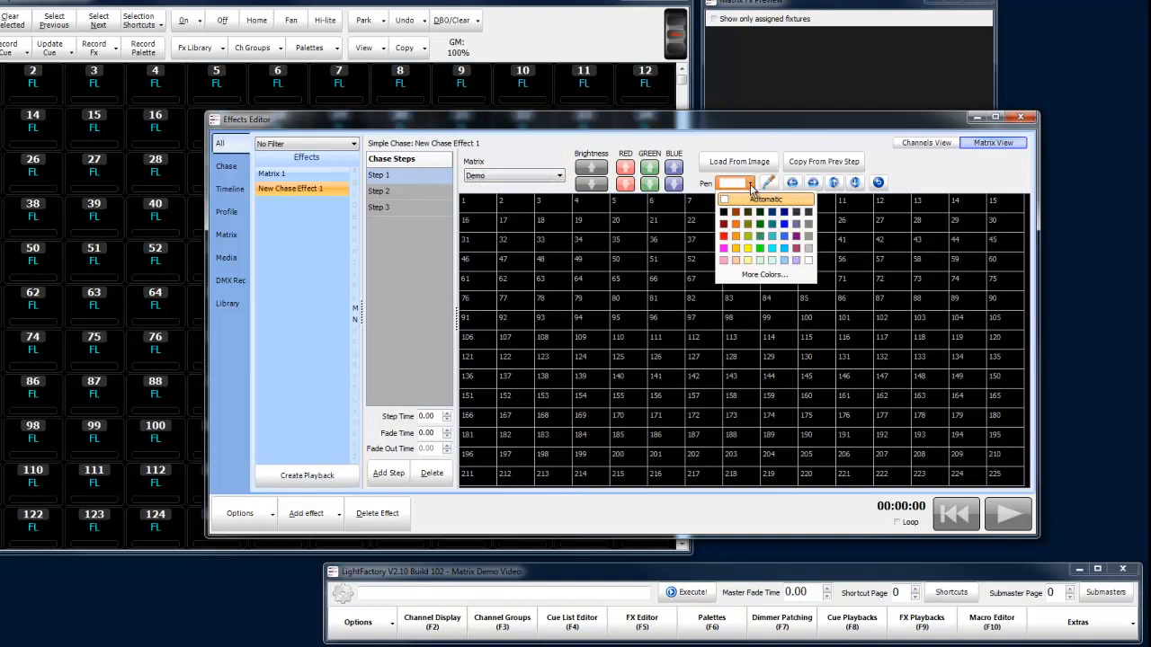
{"action": "left_click", "coordinate": [725, 241]}
{"action": "left_click_drag", "start_coordinate": [550, 266], "coordinate": [550, 405]}
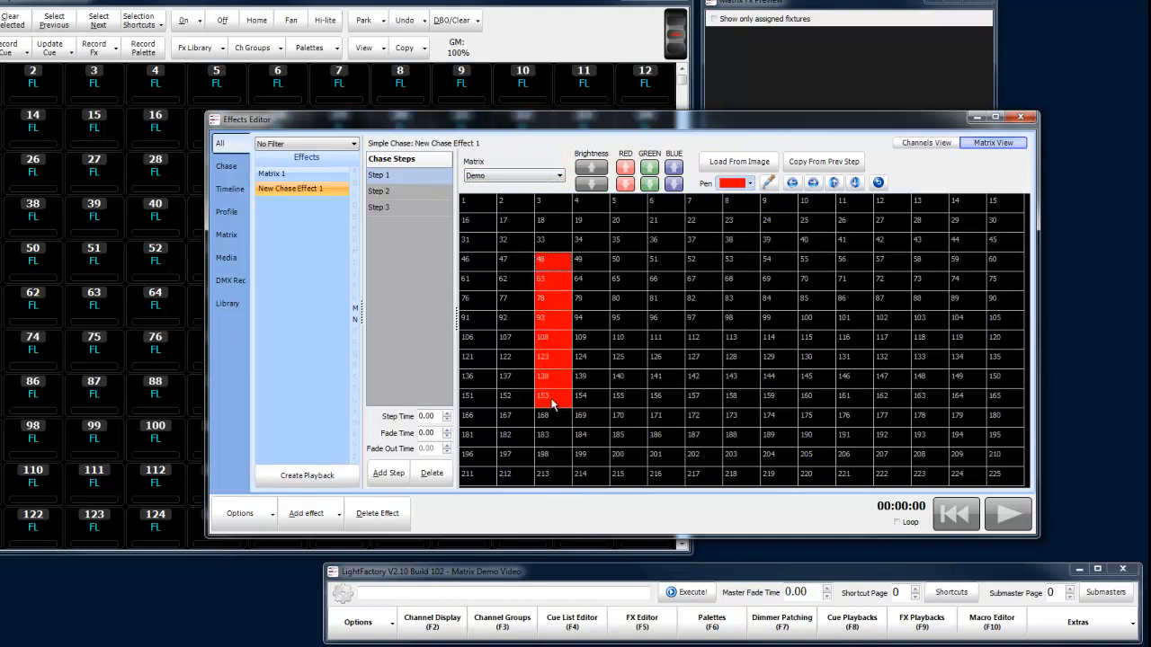
{"action": "mouse_move", "coordinate": [593, 320]}
{"action": "left_mouse_down"}
{"action": "mouse_move", "coordinate": [798, 325]}
{"action": "mouse_move", "coordinate": [603, 342]}
{"action": "left_mouse_up"}
{"action": "left_click_drag", "start_coordinate": [753, 343], "coordinate": [814, 339]}
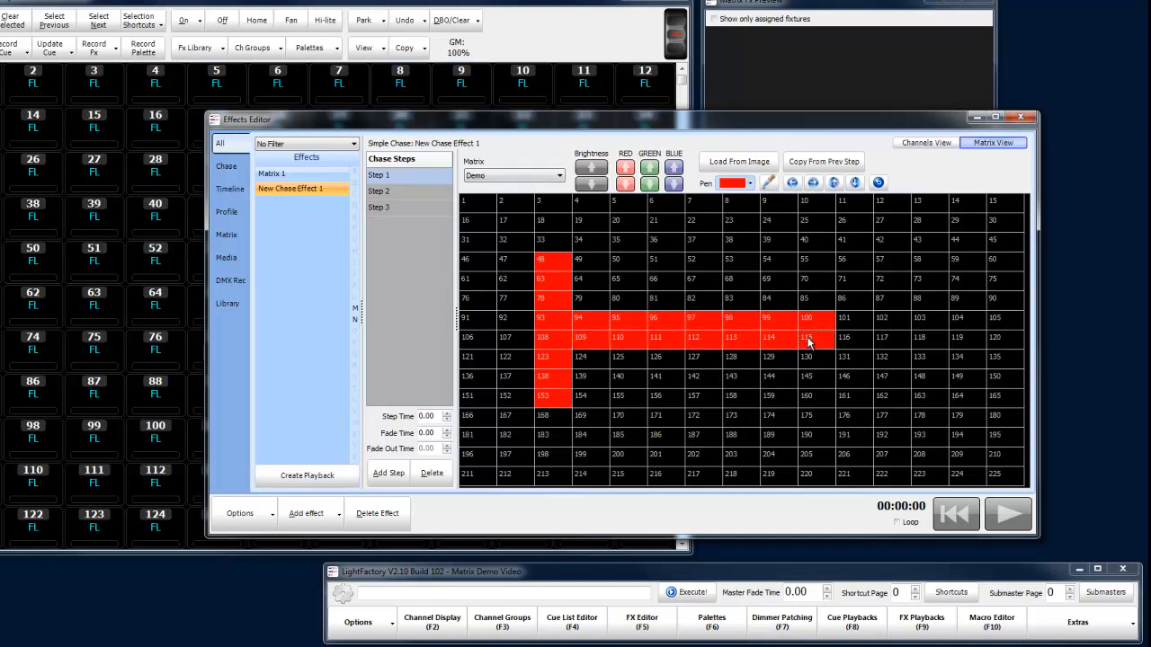
Paint more red in Step 1: cells 56 to 161 down the eleventh column, 183 to 191, 18 to 26, and 35 to 38
{"action": "left_click_drag", "start_coordinate": [846, 262], "coordinate": [860, 412]}
{"action": "left_click_drag", "start_coordinate": [550, 444], "coordinate": [845, 442]}
{"action": "left_click_drag", "start_coordinate": [558, 225], "coordinate": [857, 230]}
{"action": "left_click_drag", "start_coordinate": [620, 230], "coordinate": [699, 221]}
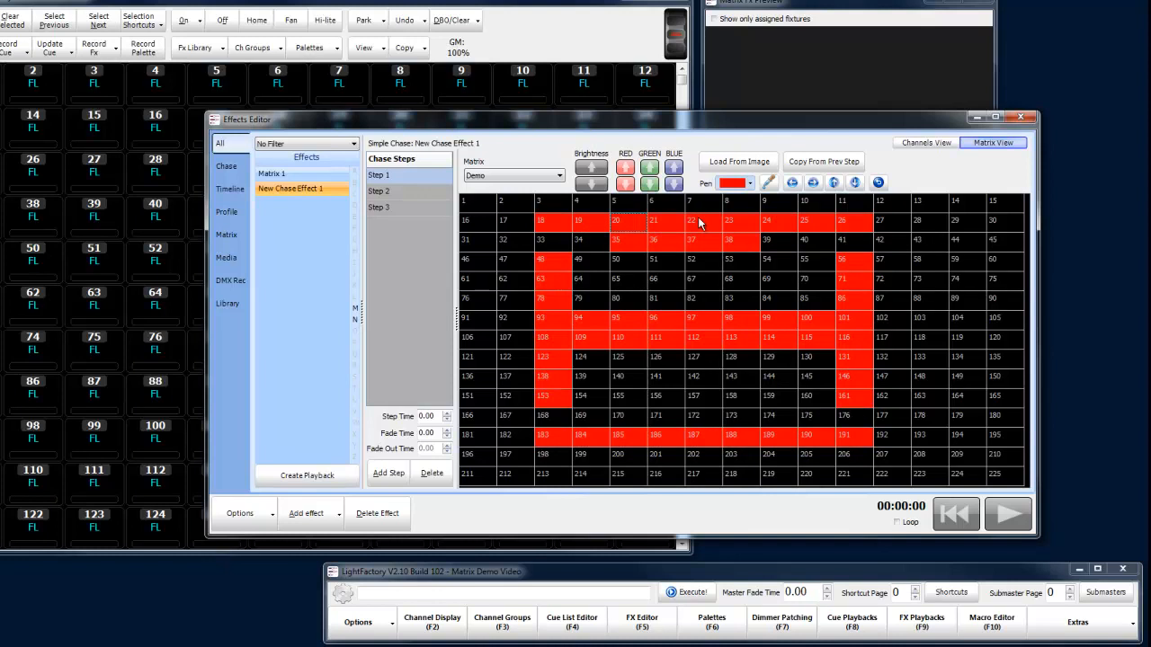
Set the pen to olive green and paint two columns in Step 1: cells 51 to 171 and cells 53 to 173
{"action": "left_click", "coordinate": [749, 184]}
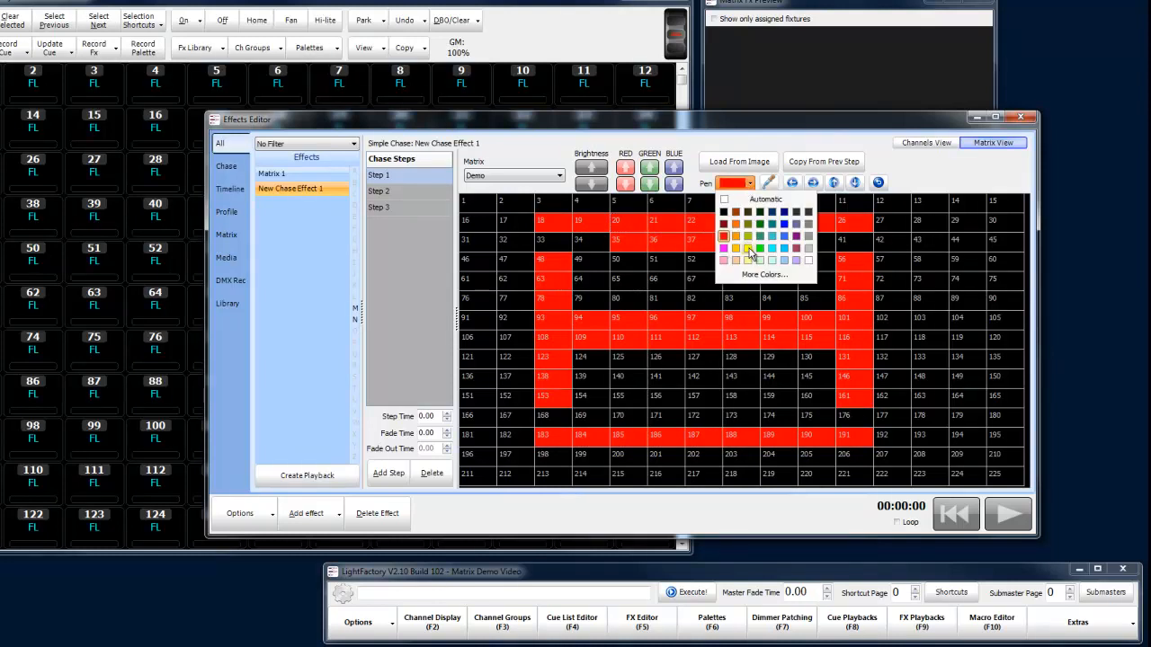
{"action": "left_click", "coordinate": [748, 236]}
{"action": "left_click_drag", "start_coordinate": [666, 278], "coordinate": [668, 403]}
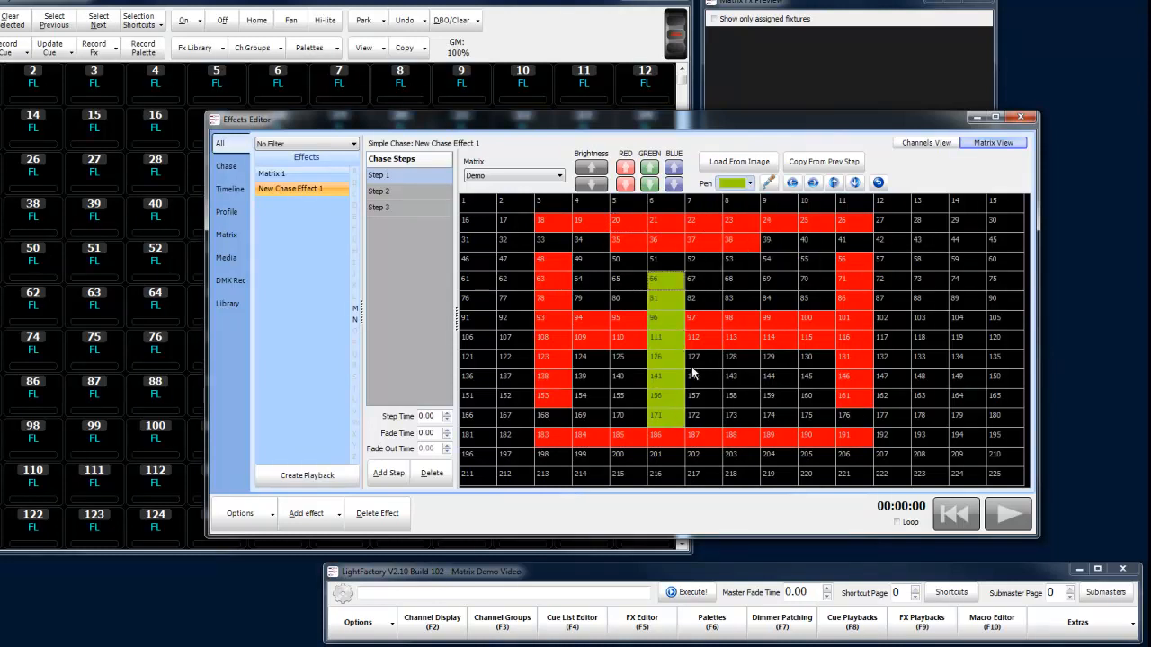
{"action": "left_click_drag", "start_coordinate": [746, 283], "coordinate": [752, 413]}
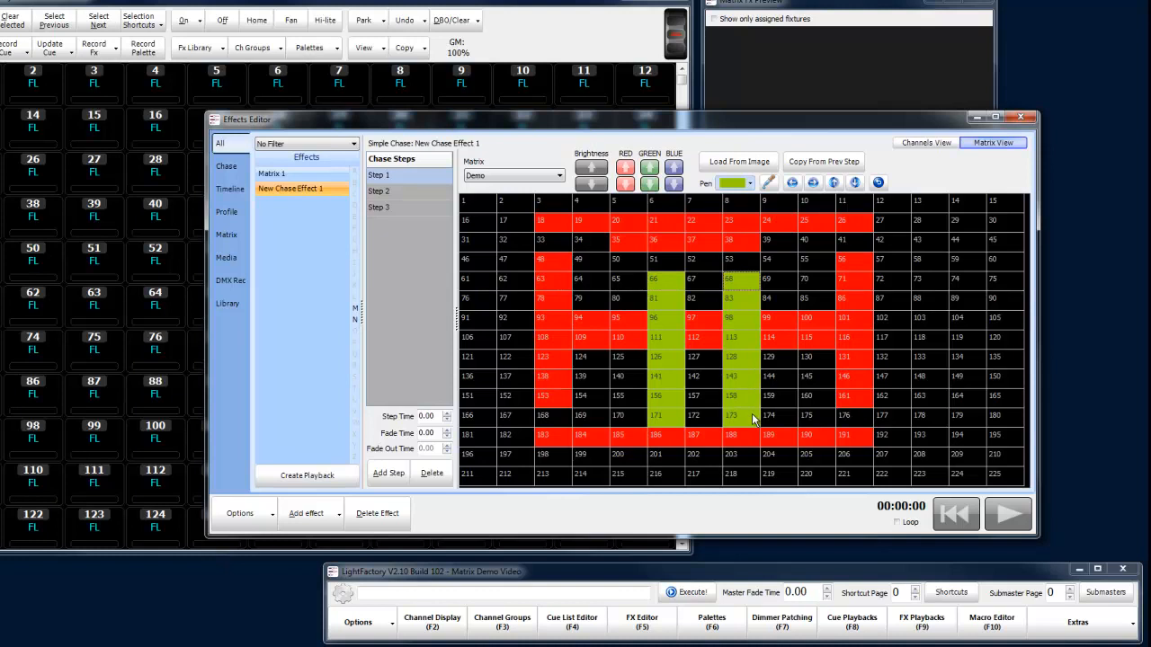
{"action": "left_click", "coordinate": [749, 262]}
{"action": "left_click", "coordinate": [668, 262]}
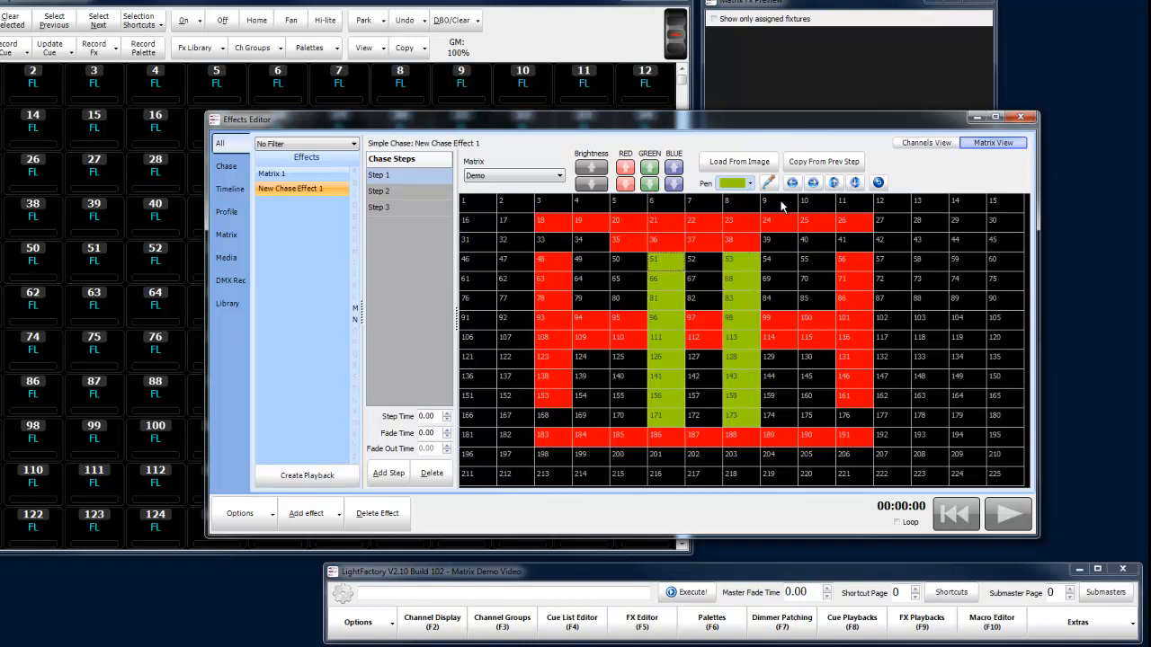
Load the image Penguins.jpg from the Sample Pictures folder into chase Step 1
{"action": "left_click", "coordinate": [739, 161]}
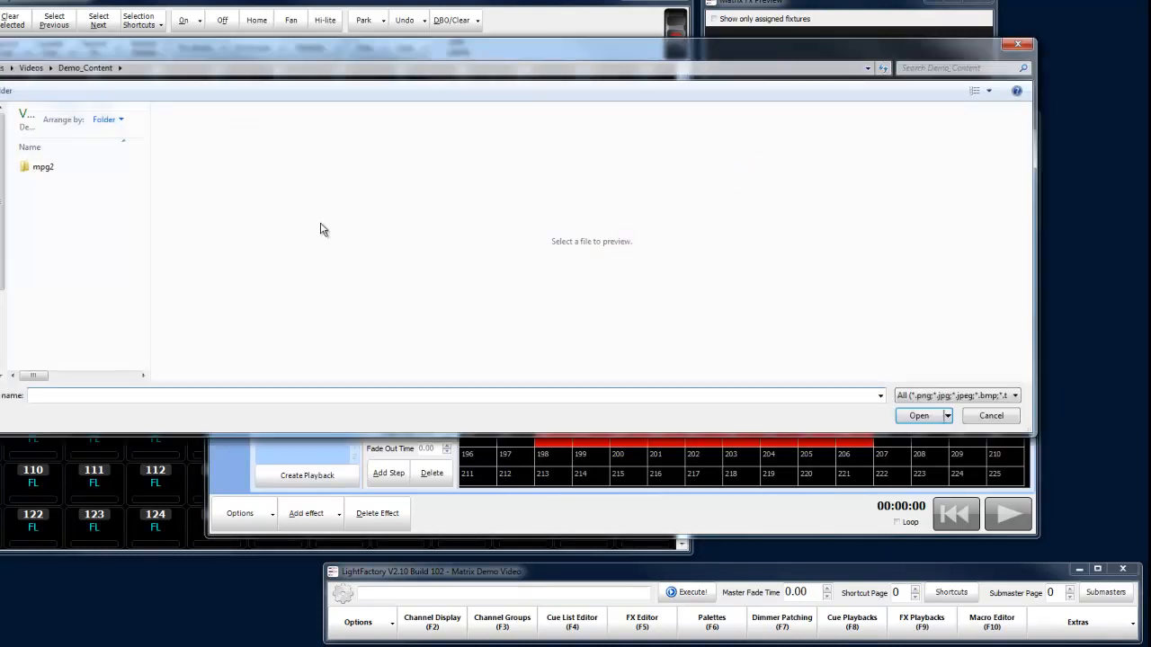
{"action": "left_click", "coordinate": [0, 288]}
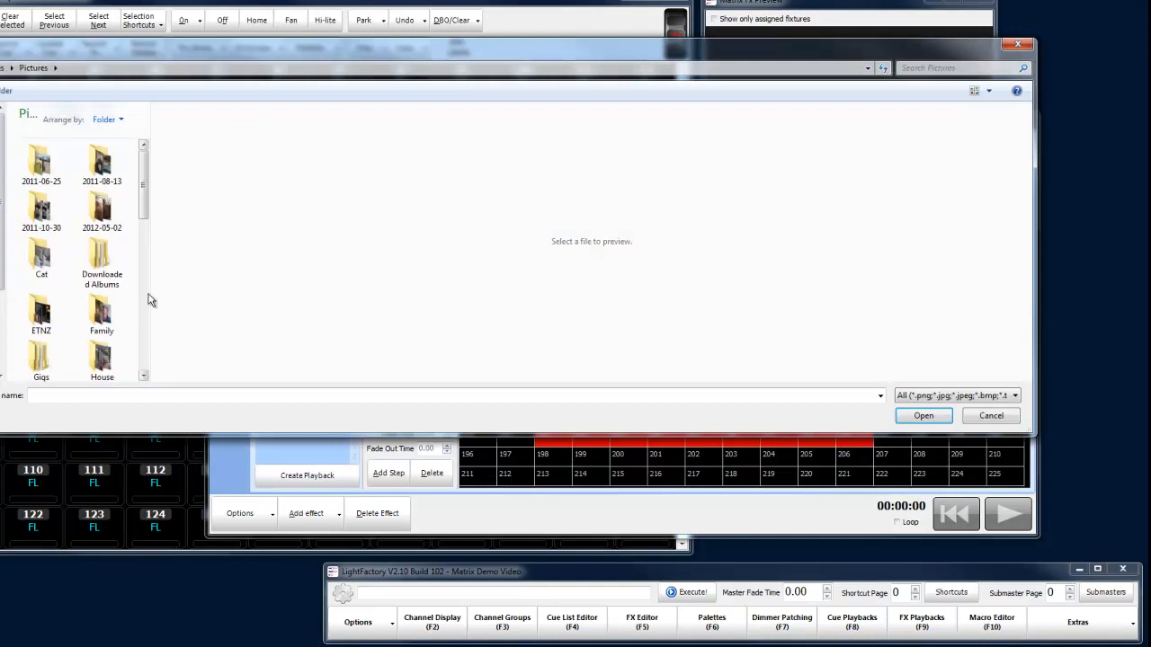
{"action": "scroll", "coordinate": [117, 270], "scroll_direction": "down", "scroll_amount": 5}
{"action": "double_click", "coordinate": [103, 214]}
{"action": "left_click", "coordinate": [41, 306]}
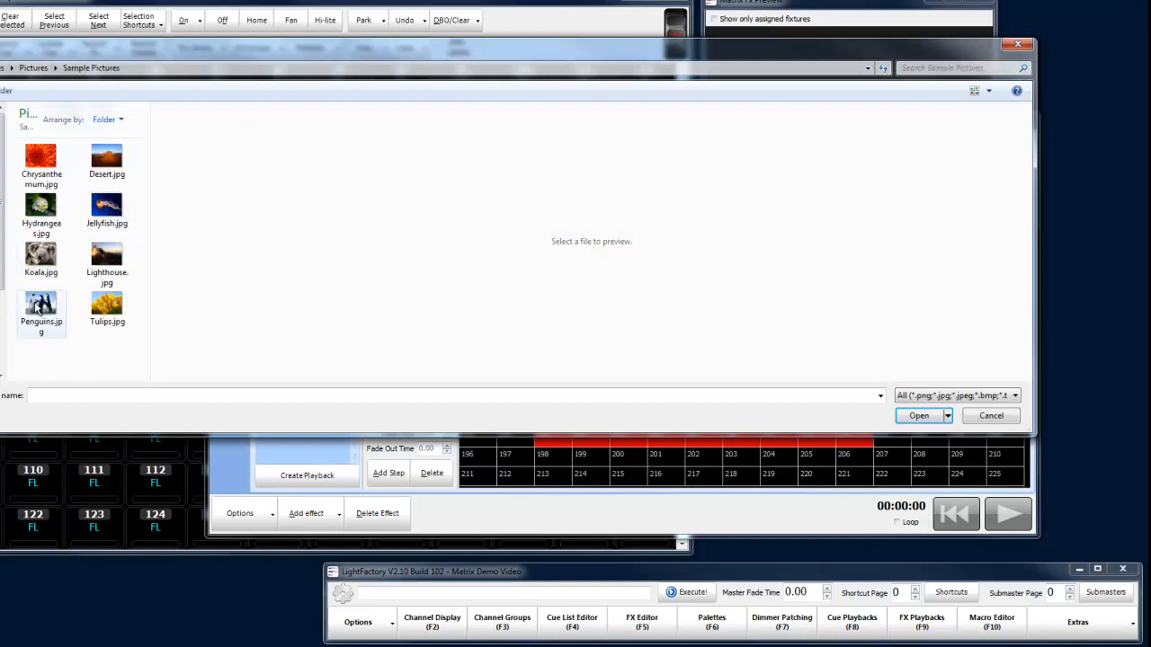
{"action": "key", "text": "Return"}
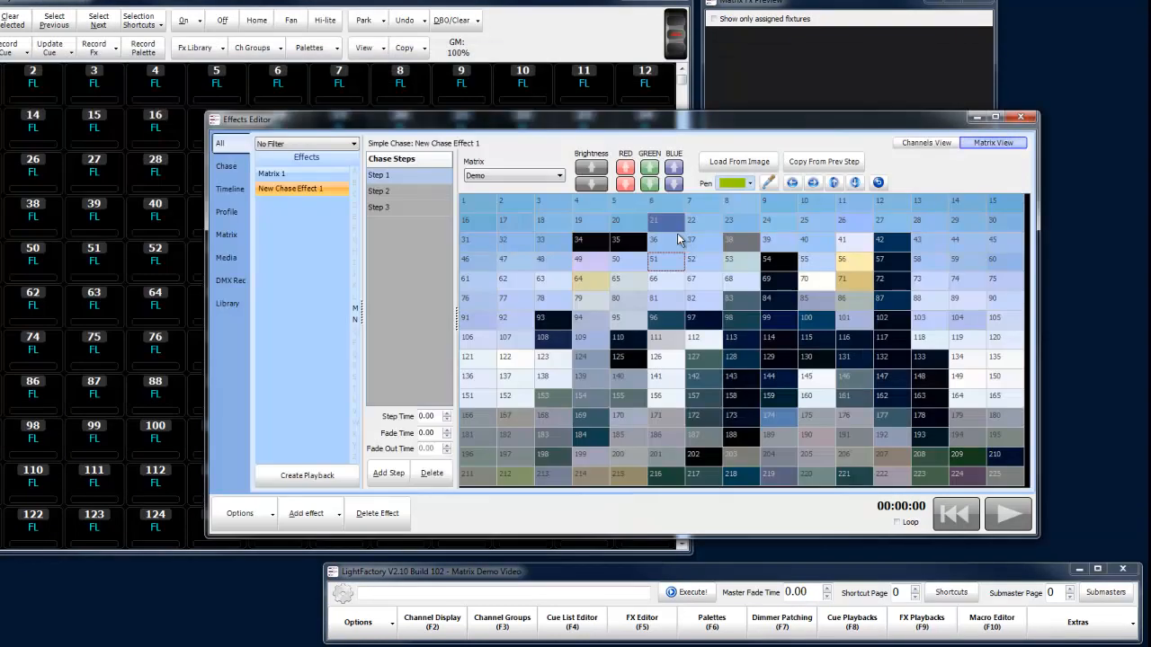
Paint a freehand green zigzag in chase Step 2, running from cell 48 across to cell 40
{"action": "left_click", "coordinate": [409, 193]}
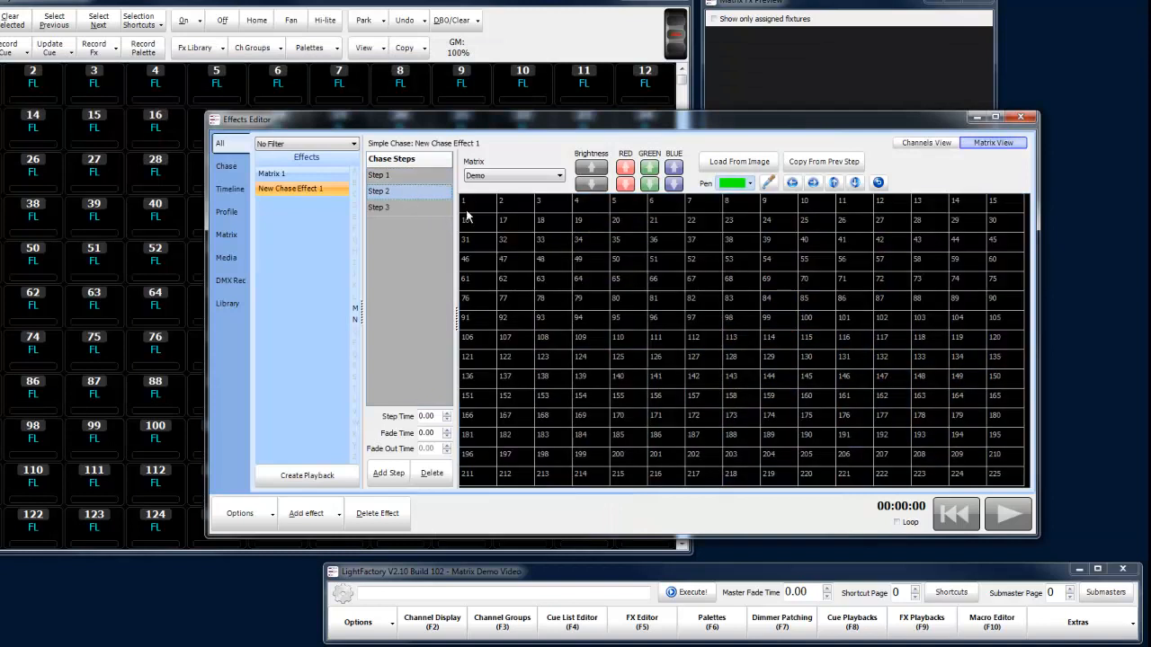
{"action": "left_click", "coordinate": [546, 265]}
{"action": "mouse_move", "coordinate": [546, 265]}
{"action": "left_mouse_down"}
{"action": "mouse_move", "coordinate": [554, 419]}
{"action": "mouse_move", "coordinate": [628, 436]}
{"action": "mouse_move", "coordinate": [634, 261]}
{"action": "mouse_move", "coordinate": [704, 266]}
{"action": "mouse_move", "coordinate": [743, 438]}
{"action": "mouse_move", "coordinate": [778, 438]}
{"action": "mouse_move", "coordinate": [820, 402]}
{"action": "mouse_move", "coordinate": [817, 241]}
{"action": "left_mouse_up"}
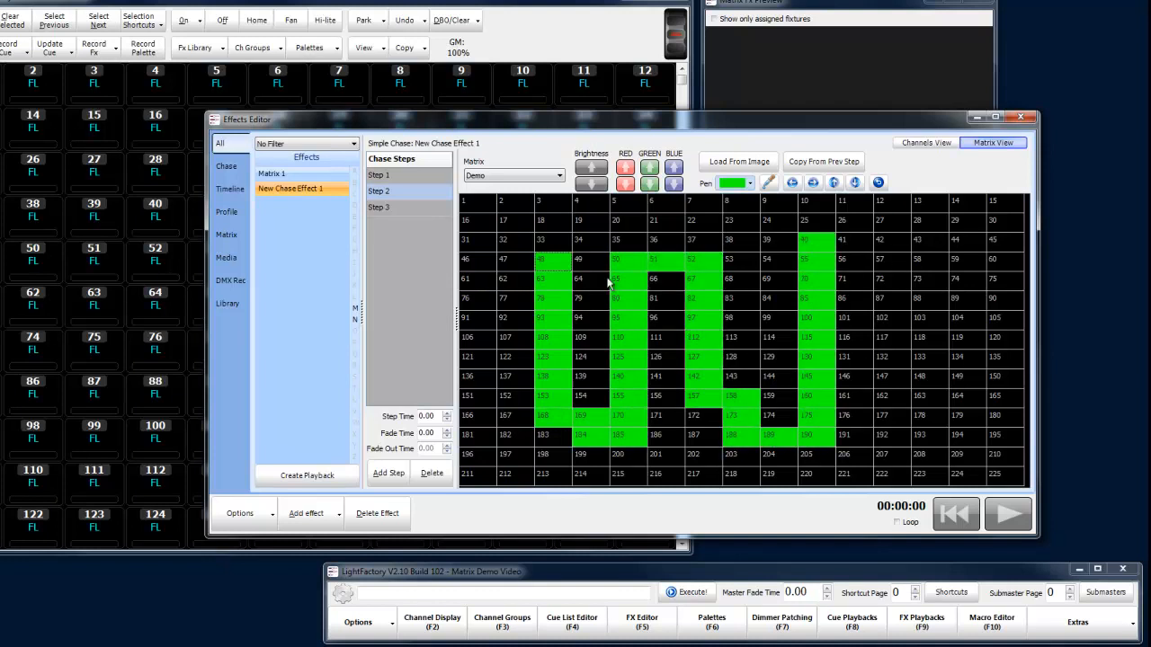
Paint a freehand green loop in chase Step 3, starting at cell 87, and return to Step 1
{"action": "left_click", "coordinate": [405, 207]}
{"action": "mouse_move", "coordinate": [893, 299]}
{"action": "left_mouse_down"}
{"action": "mouse_move", "coordinate": [693, 292]}
{"action": "mouse_move", "coordinate": [685, 421]}
{"action": "mouse_move", "coordinate": [764, 314]}
{"action": "mouse_move", "coordinate": [748, 302]}
{"action": "left_mouse_up"}
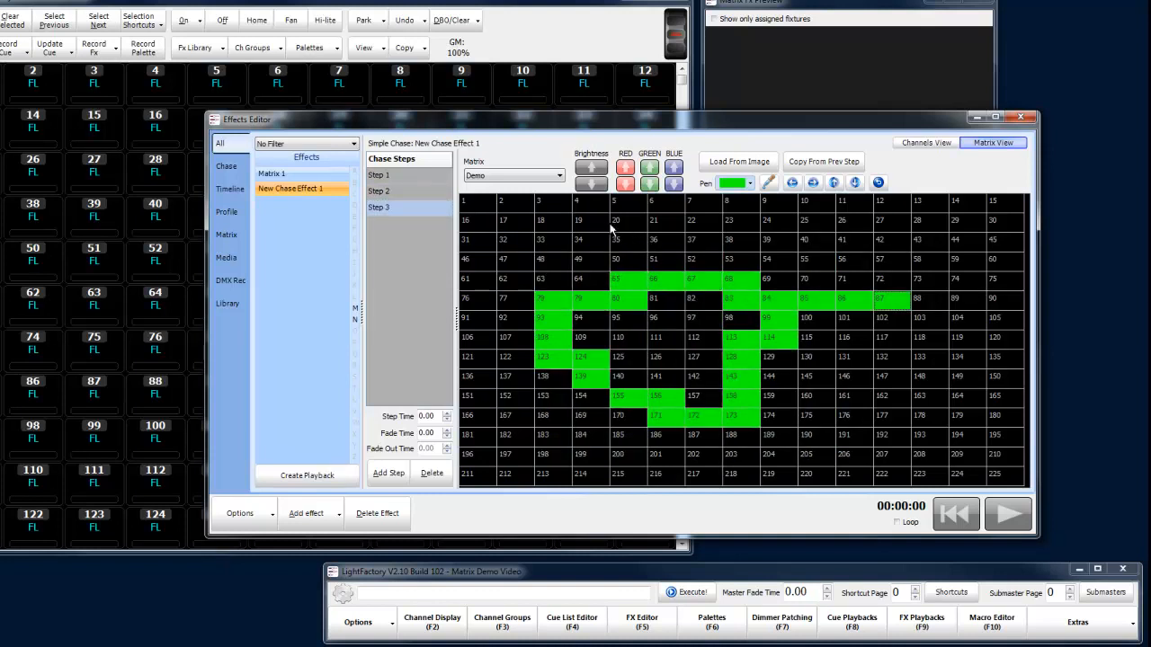
{"action": "left_click", "coordinate": [415, 176]}
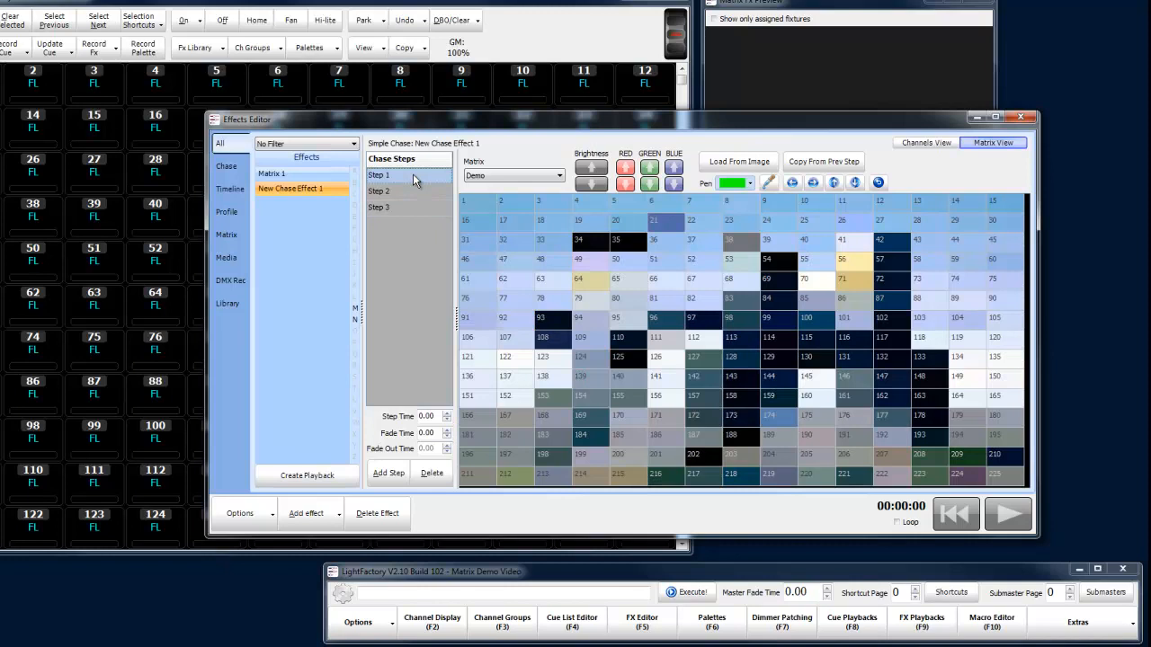
Create a second simple chase effect and add steps to it up to Step 14
{"action": "left_click", "coordinate": [340, 516]}
{"action": "left_click", "coordinate": [345, 557]}
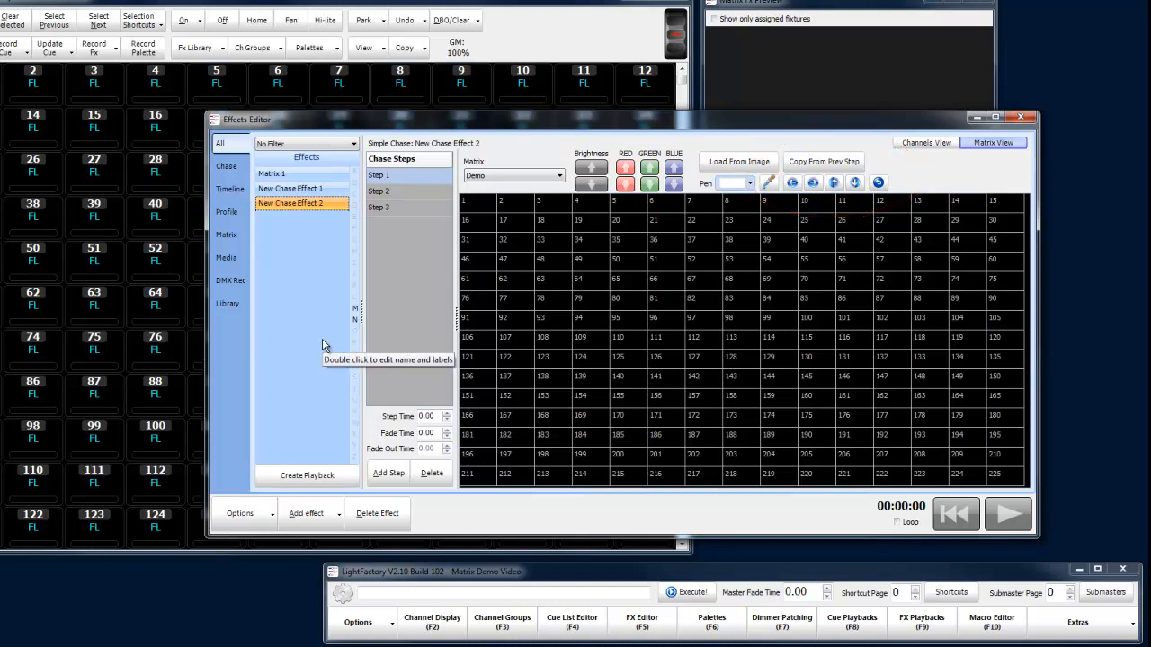
{"action": "left_click", "coordinate": [392, 473]}
{"action": "left_click", "coordinate": [392, 473]}
{"action": "left_click", "coordinate": [392, 474]}
{"action": "left_click", "coordinate": [392, 474]}
{"action": "left_click", "coordinate": [392, 474]}
{"action": "left_click", "coordinate": [400, 476]}
{"action": "left_click", "coordinate": [400, 475]}
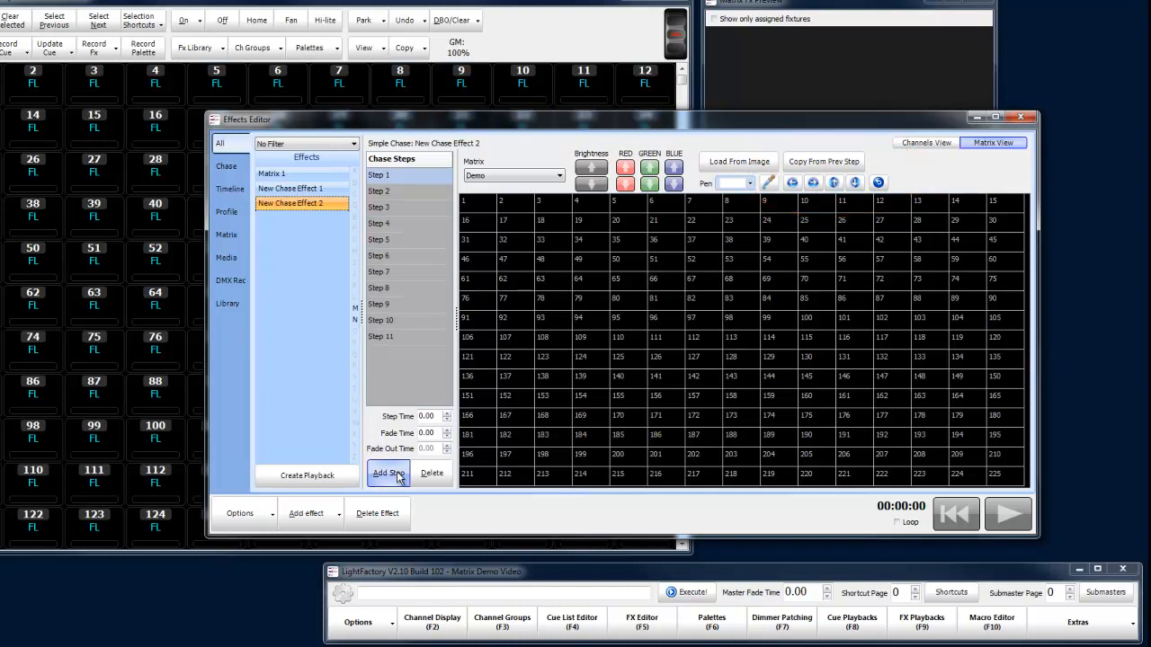
{"action": "left_click", "coordinate": [396, 475]}
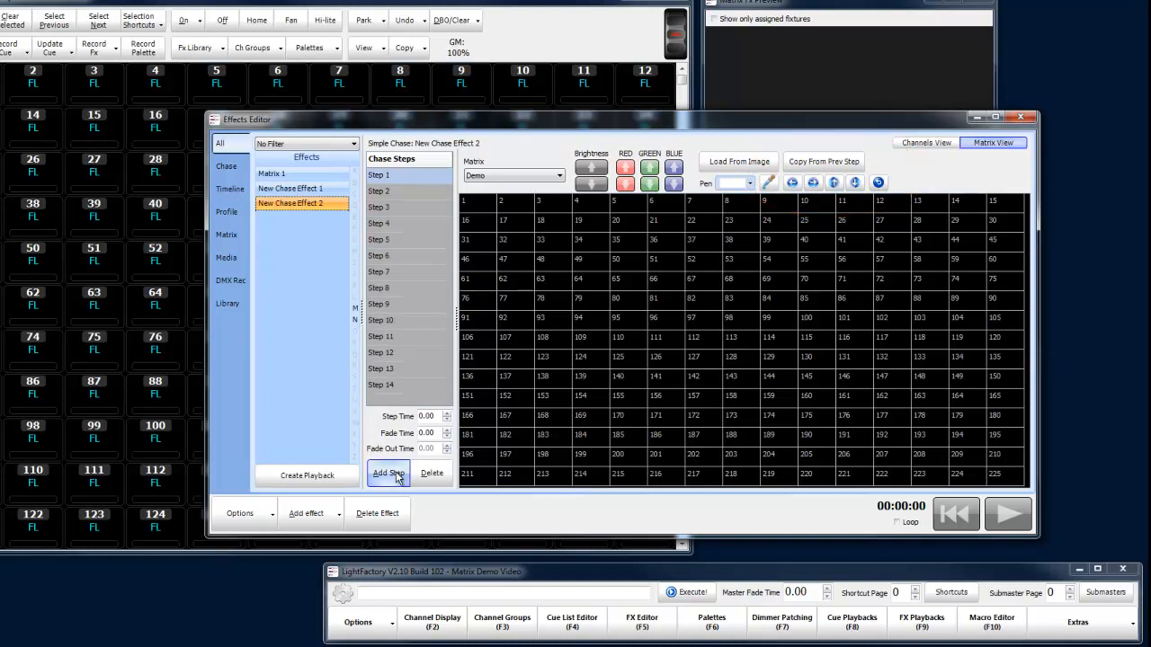
Set the pen to red and paint cell 106 in Step 1 of the new chase
{"action": "left_click", "coordinate": [752, 185]}
{"action": "left_click", "coordinate": [724, 237]}
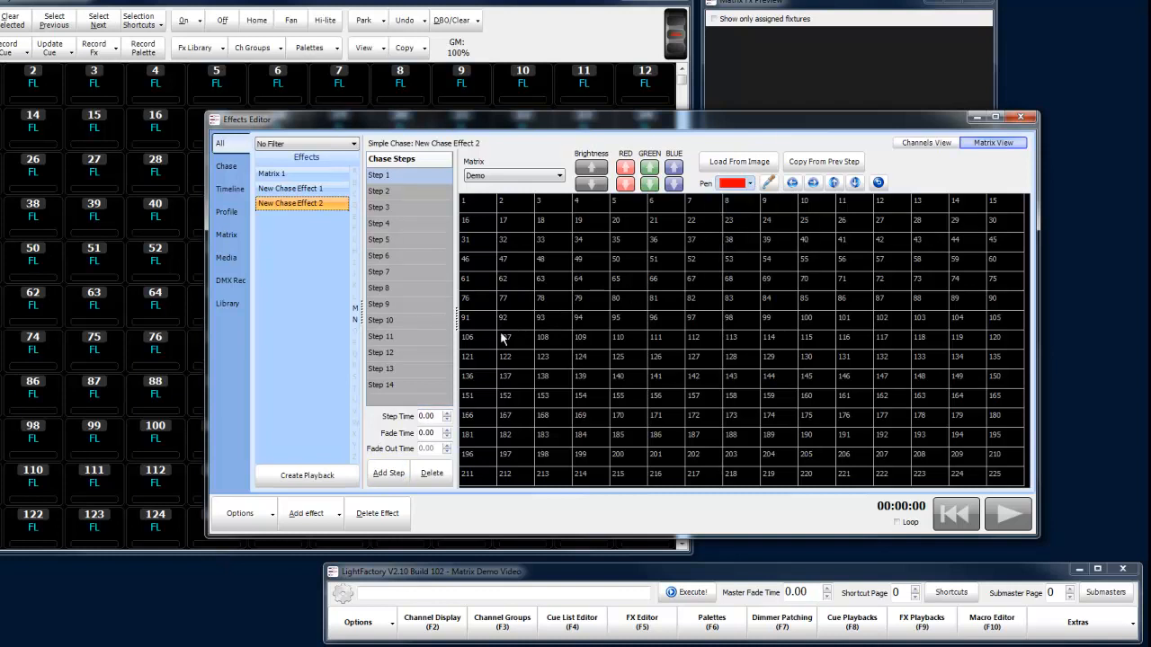
{"action": "left_click", "coordinate": [475, 339]}
Paint a small red arrow tip in Step 2 using cells 106, 107, 91 and 121
{"action": "left_click", "coordinate": [407, 191]}
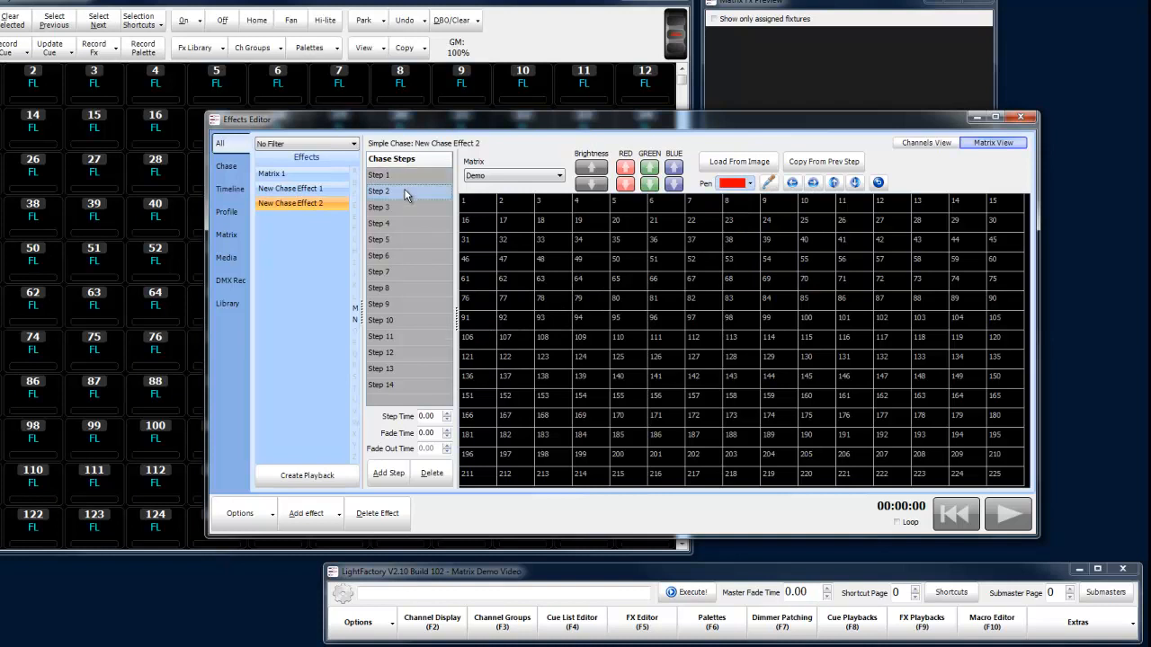
{"action": "left_click", "coordinate": [490, 338]}
{"action": "left_click", "coordinate": [508, 342]}
{"action": "left_click", "coordinate": [480, 324]}
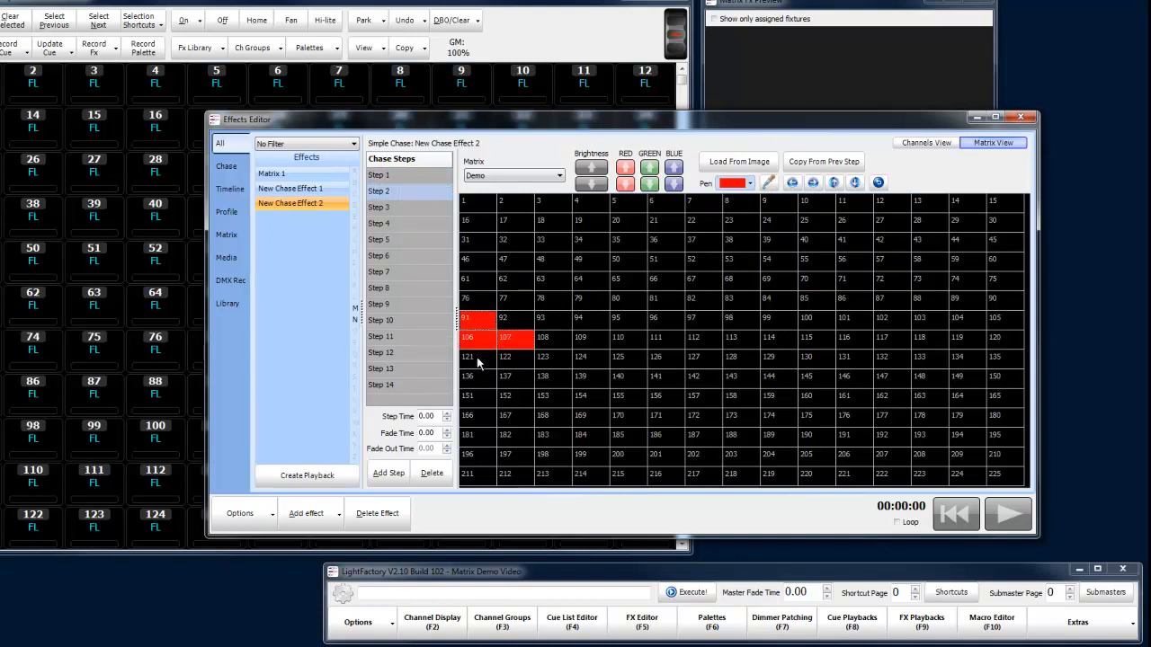
{"action": "left_click", "coordinate": [480, 361]}
Paint a larger red arrow in Step 3 using cells 106, 107, 108, 92, 122, 76 and 136
{"action": "left_click", "coordinate": [388, 207]}
{"action": "left_click", "coordinate": [476, 338]}
{"action": "left_click", "coordinate": [514, 338]}
{"action": "left_click", "coordinate": [552, 340]}
{"action": "left_click", "coordinate": [507, 318]}
{"action": "left_click", "coordinate": [514, 364]}
{"action": "left_click", "coordinate": [482, 302]}
{"action": "left_click", "coordinate": [484, 384]}
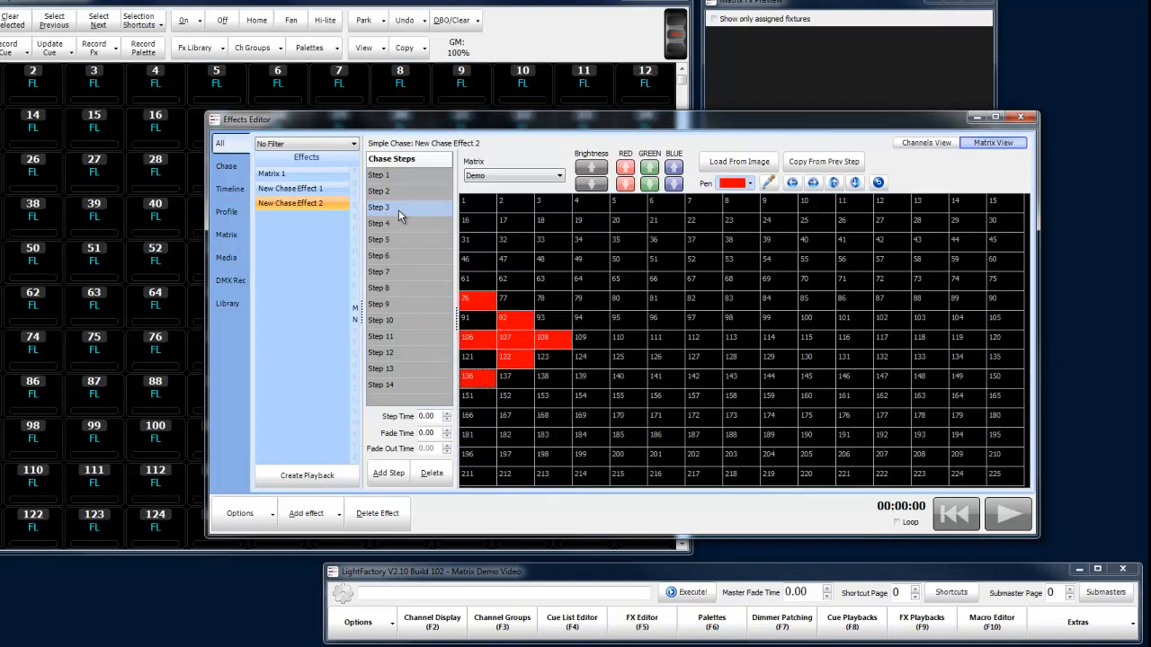
Copy the previous step's arrow into Step 4, shift it one column right, and paint cell 106 red as its tail
{"action": "left_click", "coordinate": [394, 224]}
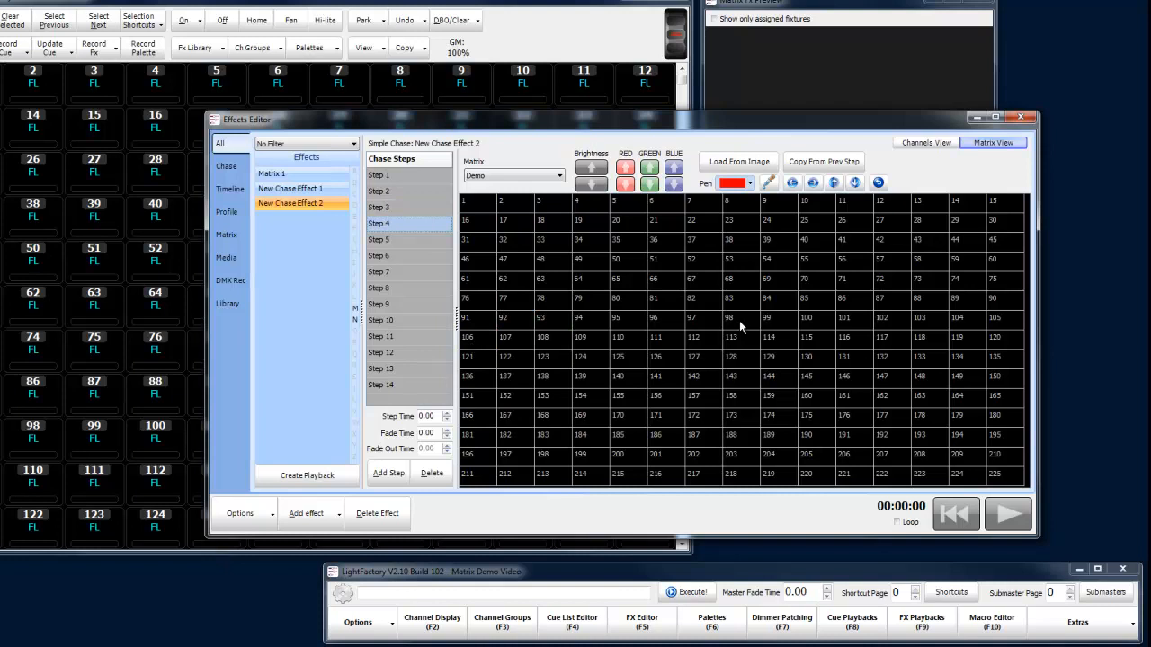
{"action": "left_click", "coordinate": [823, 162]}
{"action": "left_click", "coordinate": [813, 182]}
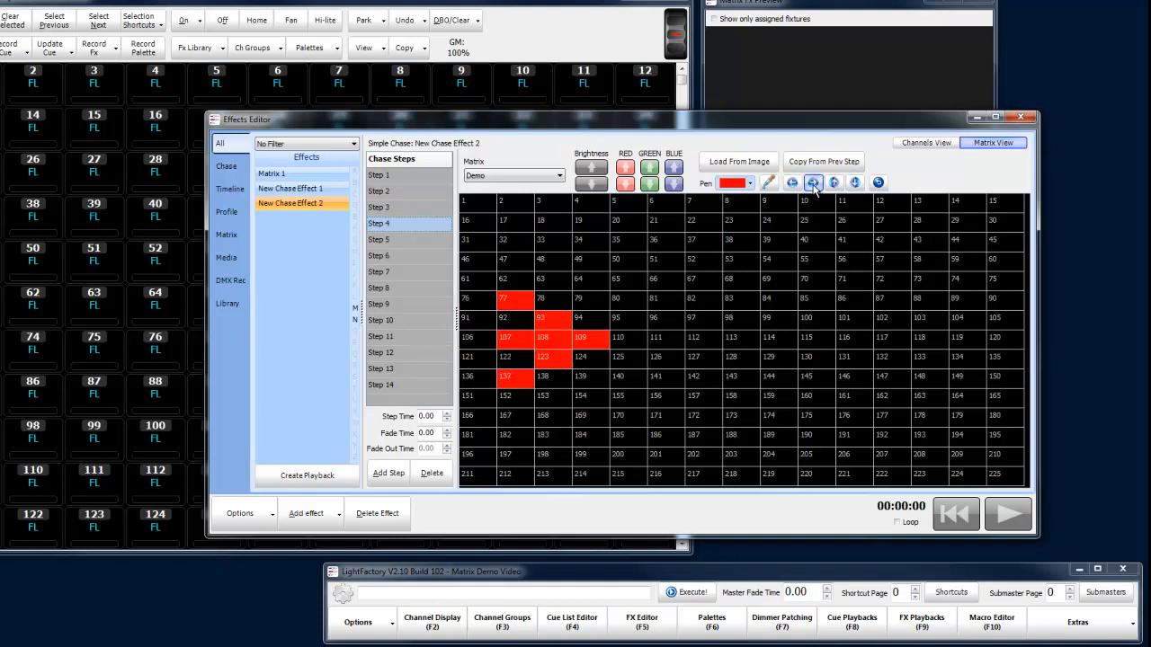
{"action": "left_click", "coordinate": [480, 346]}
Copy the previous step's arrow into Step 5, shift it one column right, and extend its tail with cell 106
{"action": "left_click", "coordinate": [418, 241]}
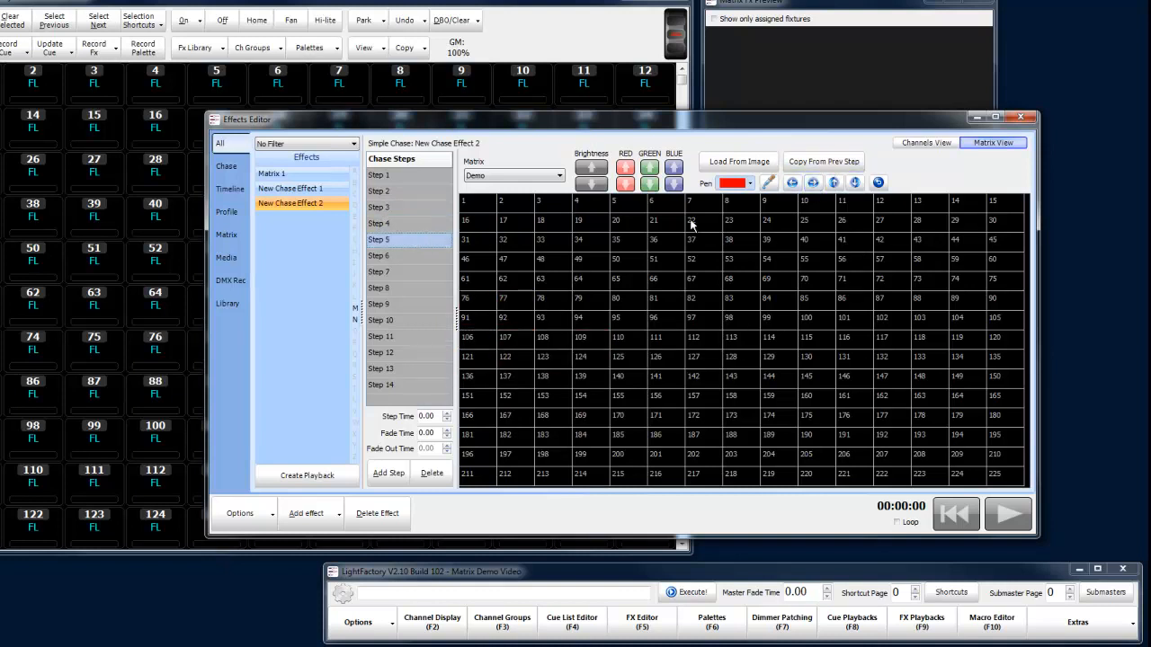
{"action": "left_click", "coordinate": [834, 162]}
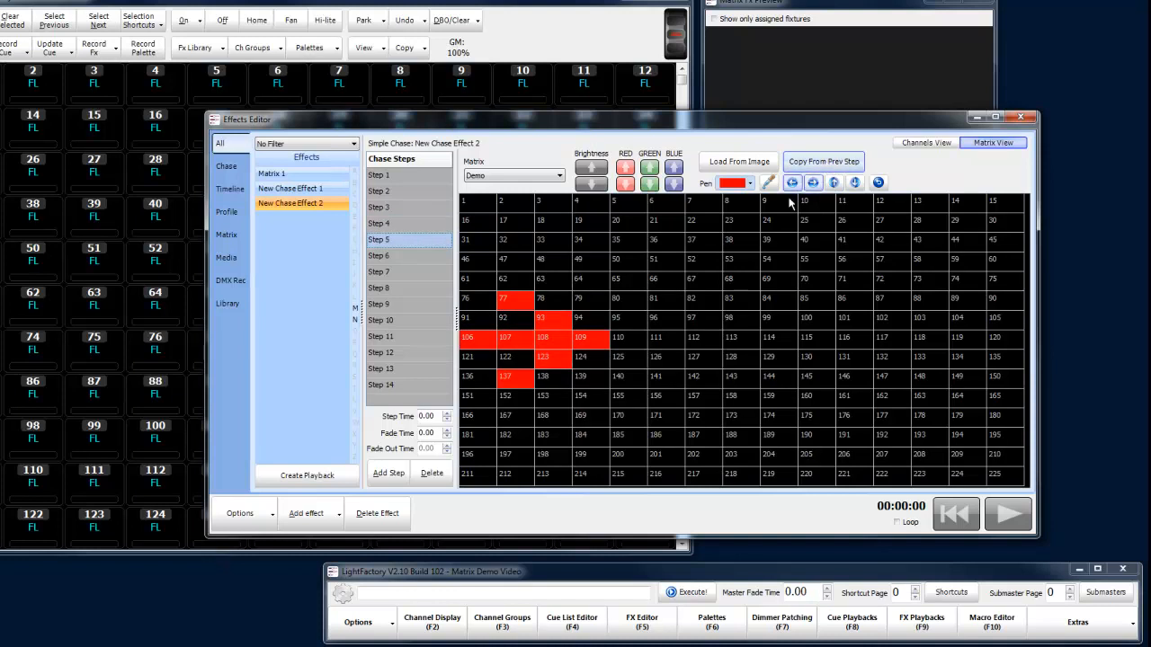
{"action": "left_click", "coordinate": [813, 182]}
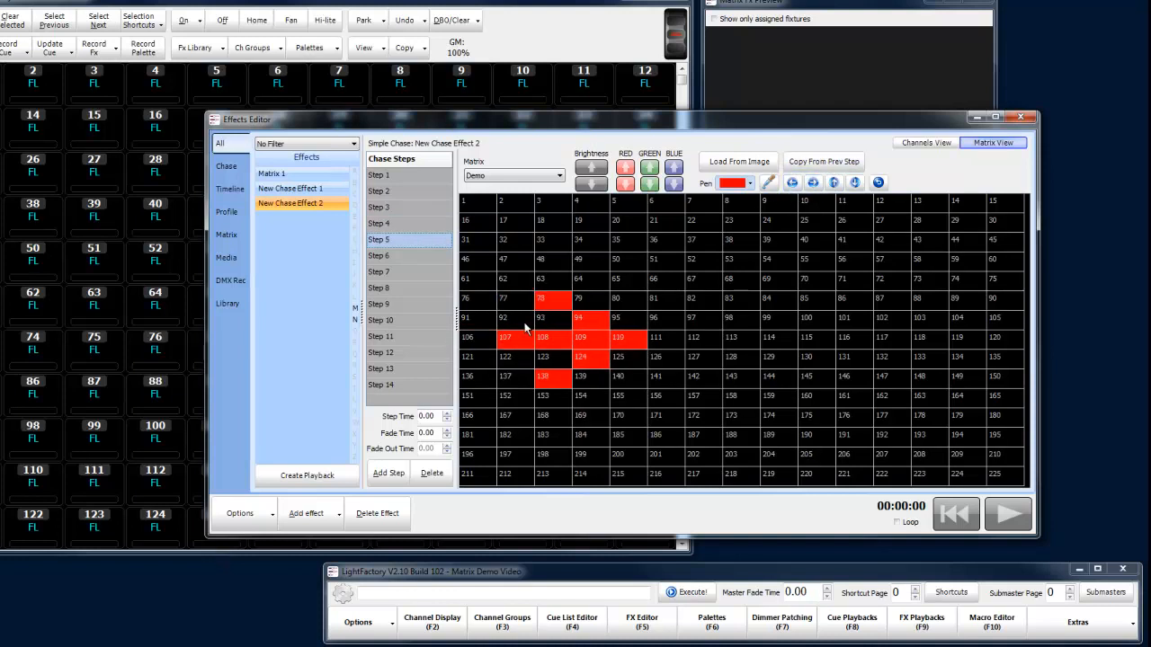
{"action": "left_click", "coordinate": [488, 345]}
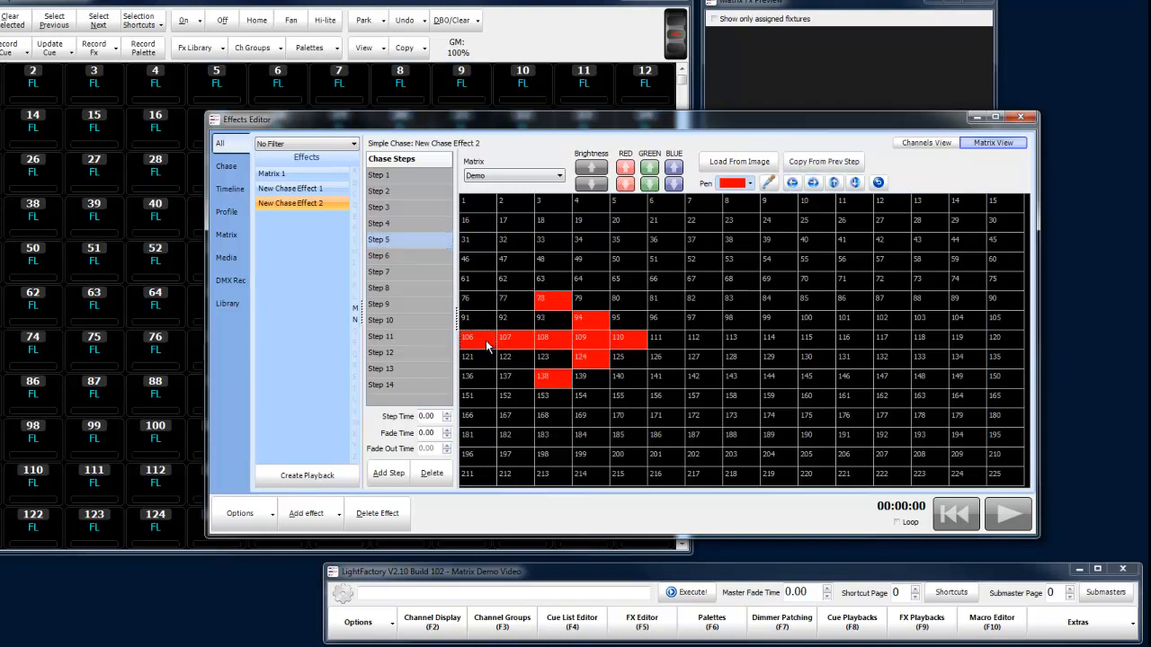
Copy the previous step's arrow into Step 6 and shift it one column right and one row down
{"action": "left_click", "coordinate": [390, 257]}
{"action": "left_click", "coordinate": [834, 162]}
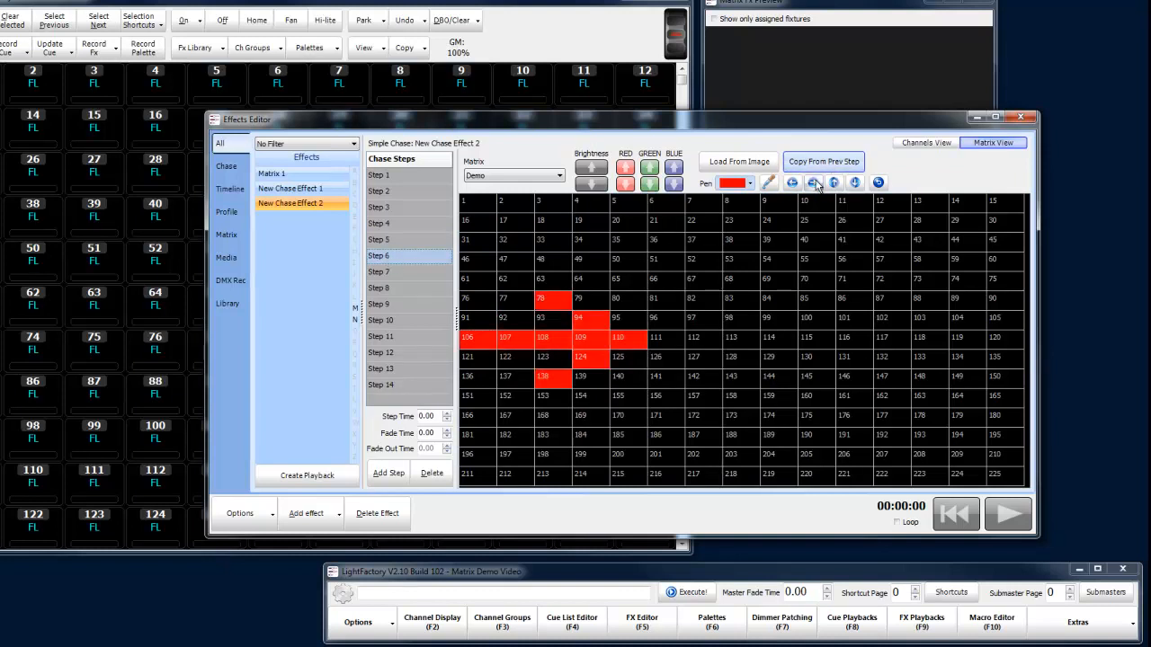
{"action": "left_click", "coordinate": [813, 182]}
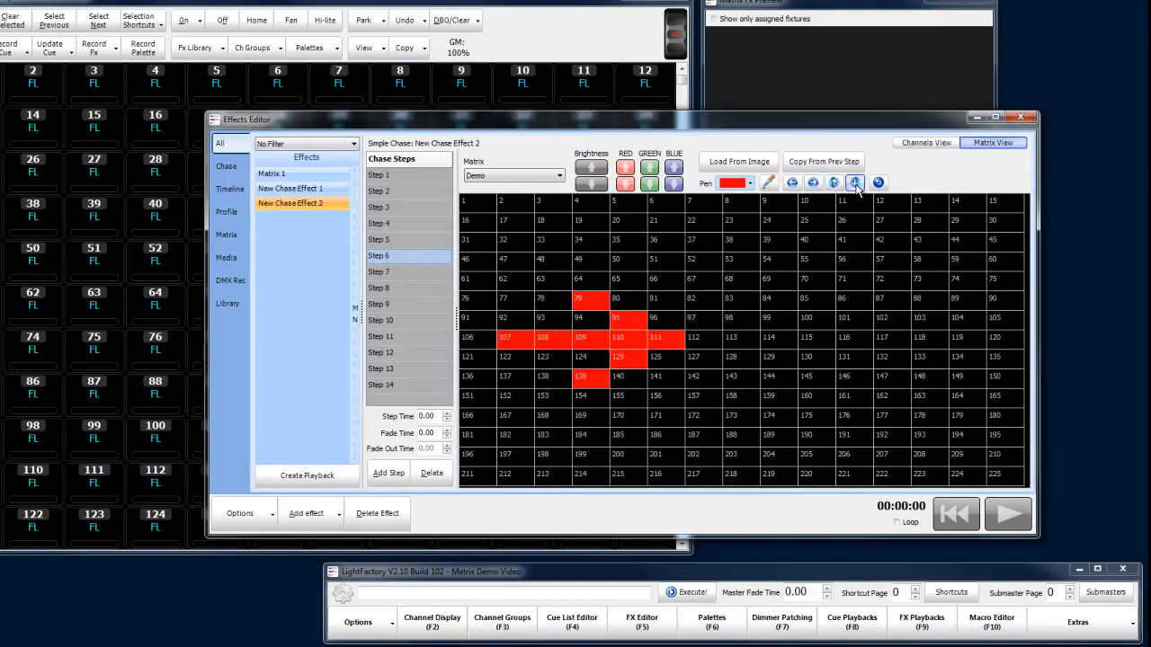
{"action": "left_click", "coordinate": [837, 183]}
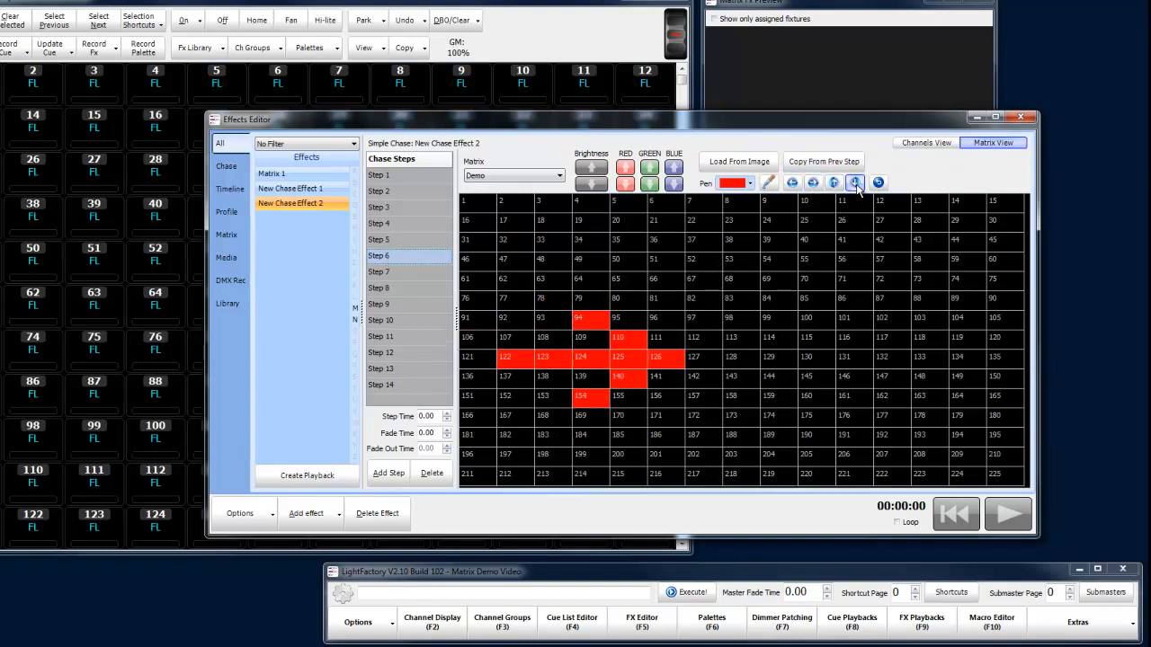
Copy the previous step's arrow into Step 7 and shift it one column right
{"action": "left_click", "coordinate": [414, 272]}
{"action": "left_click", "coordinate": [837, 163]}
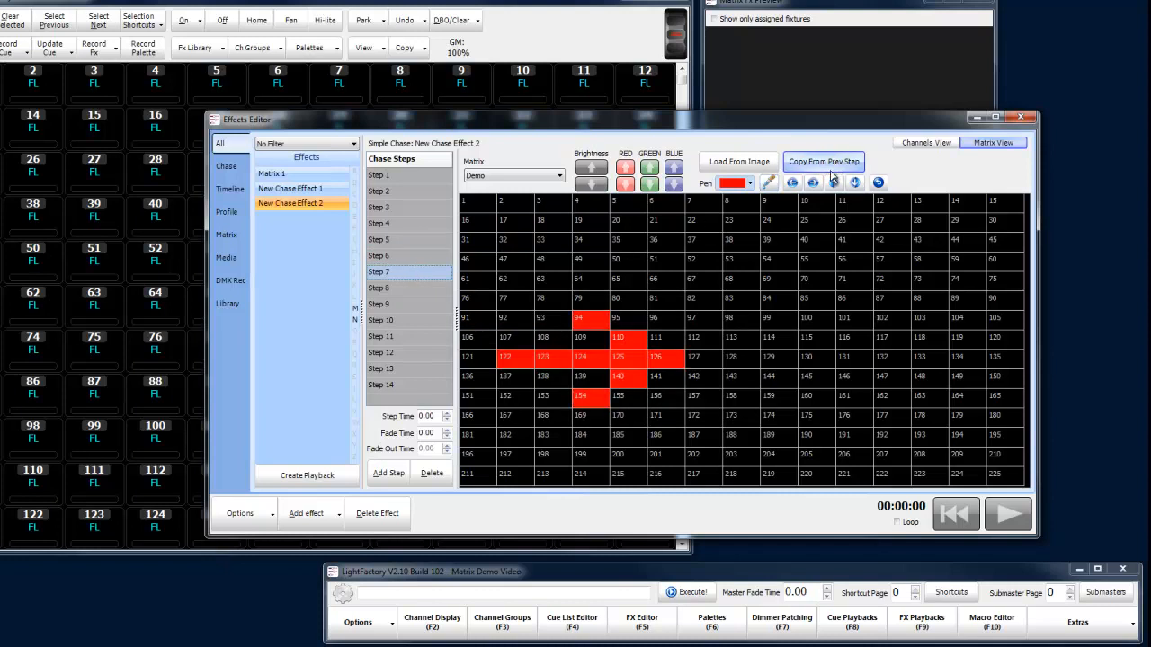
{"action": "left_click", "coordinate": [813, 183]}
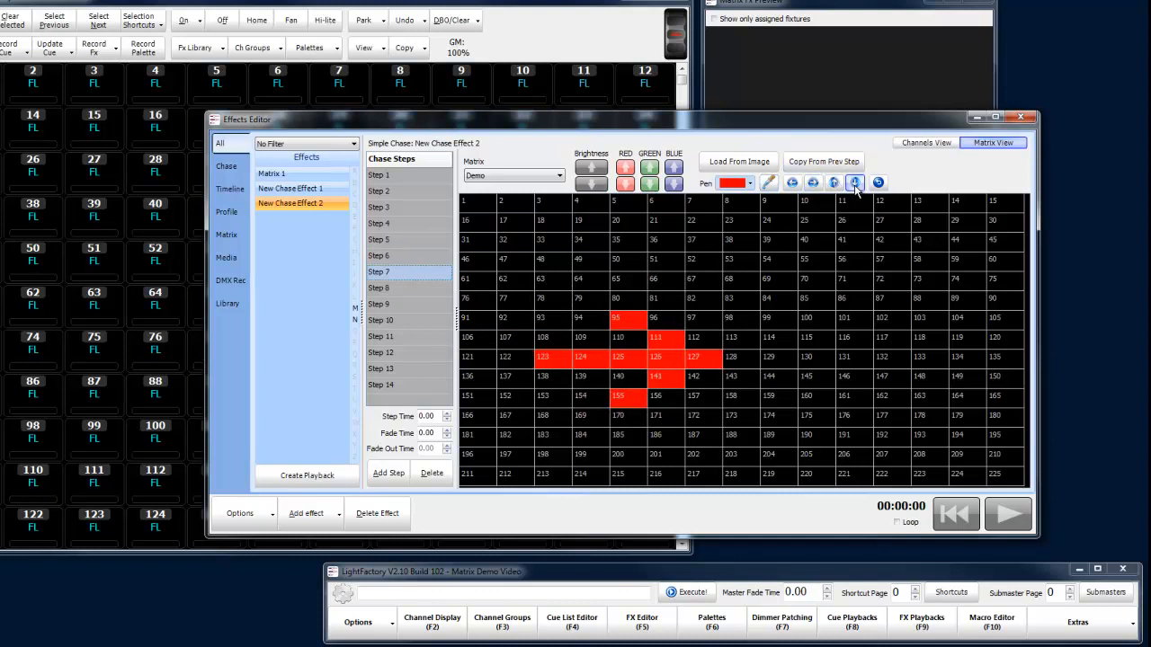
{"action": "left_click", "coordinate": [855, 183]}
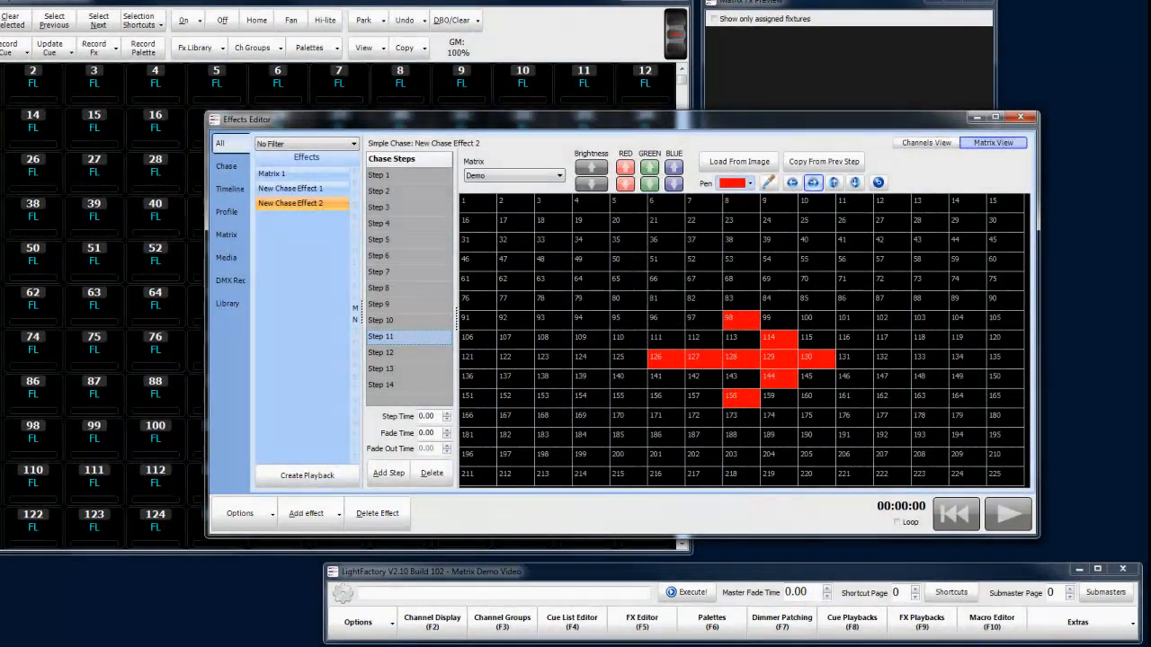
Shift the copied arrow in Step 11 one column right and one row up, and set the pen to green
{"action": "left_click", "coordinate": [813, 183]}
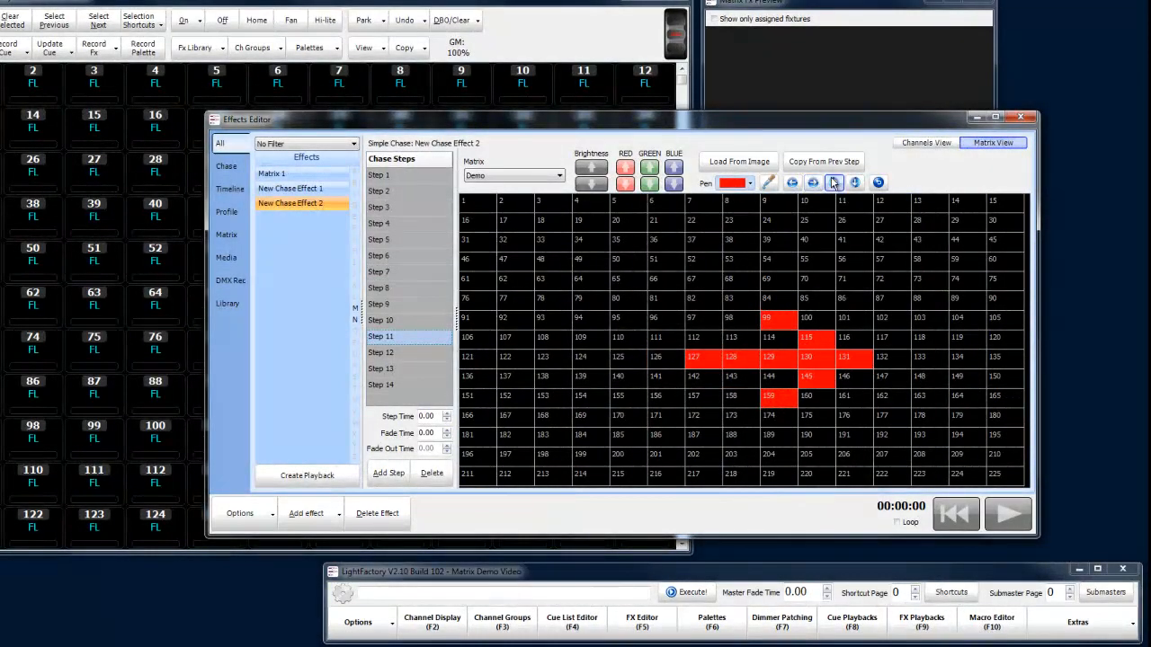
{"action": "left_click", "coordinate": [834, 183]}
{"action": "left_click", "coordinate": [745, 184]}
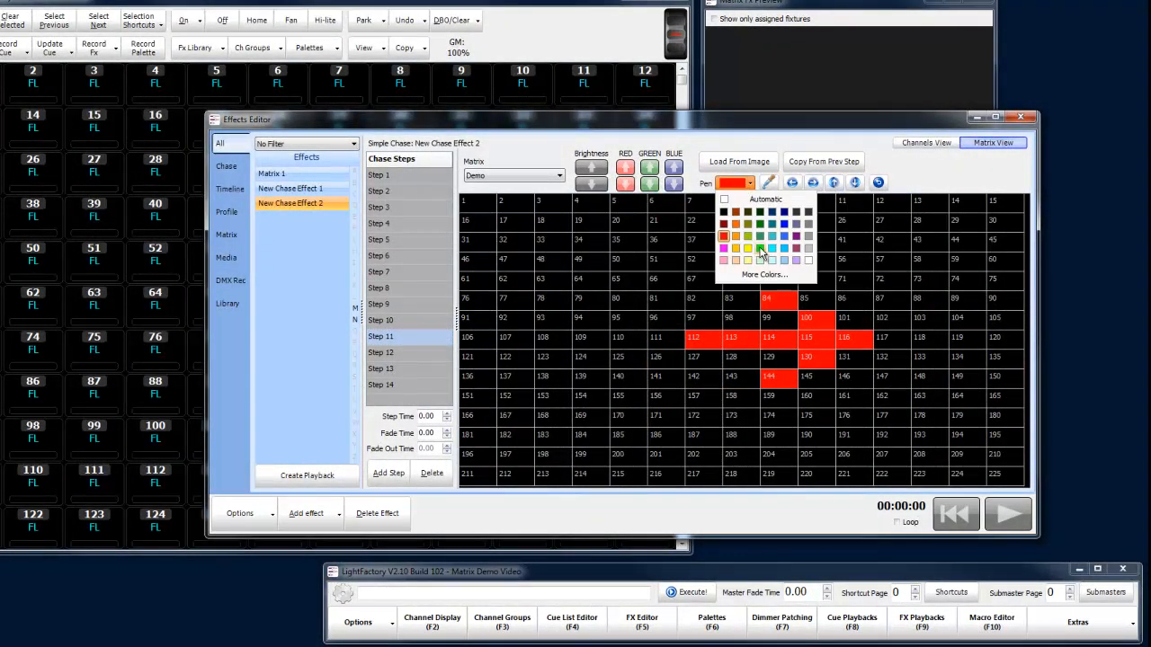
{"action": "left_click", "coordinate": [775, 255]}
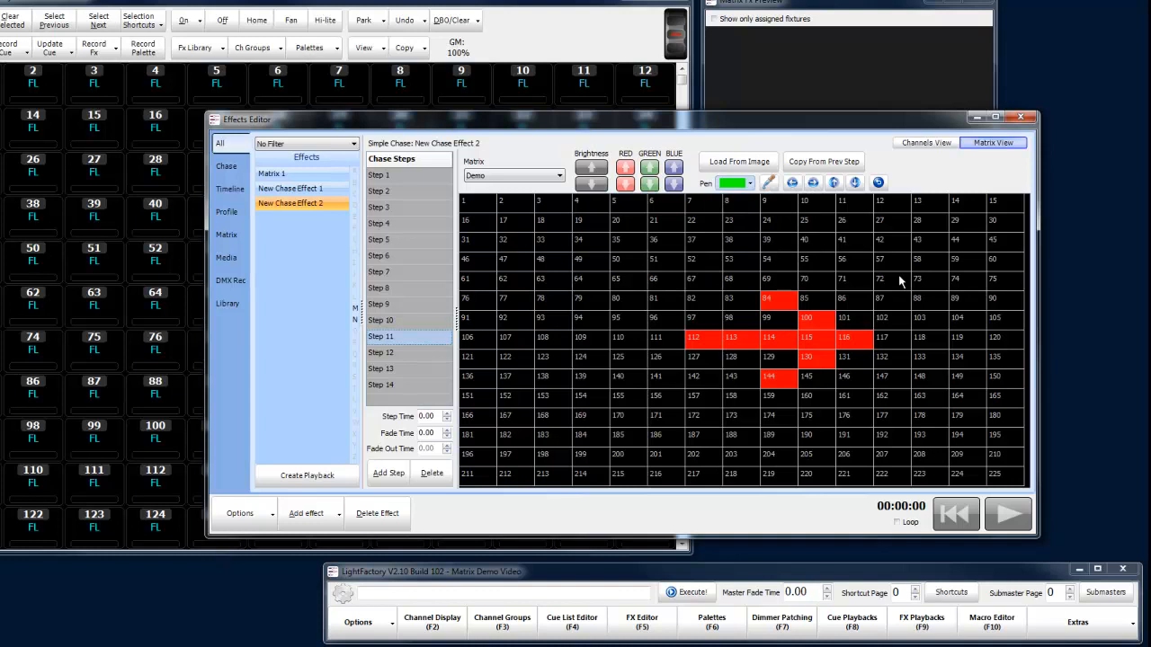
Paint a green cross in Step 11 ahead of the red arrow, covering cells 103, 117, 118, 119 and 133
{"action": "left_click", "coordinate": [926, 341]}
{"action": "left_click", "coordinate": [929, 322]}
{"action": "left_click", "coordinate": [906, 339]}
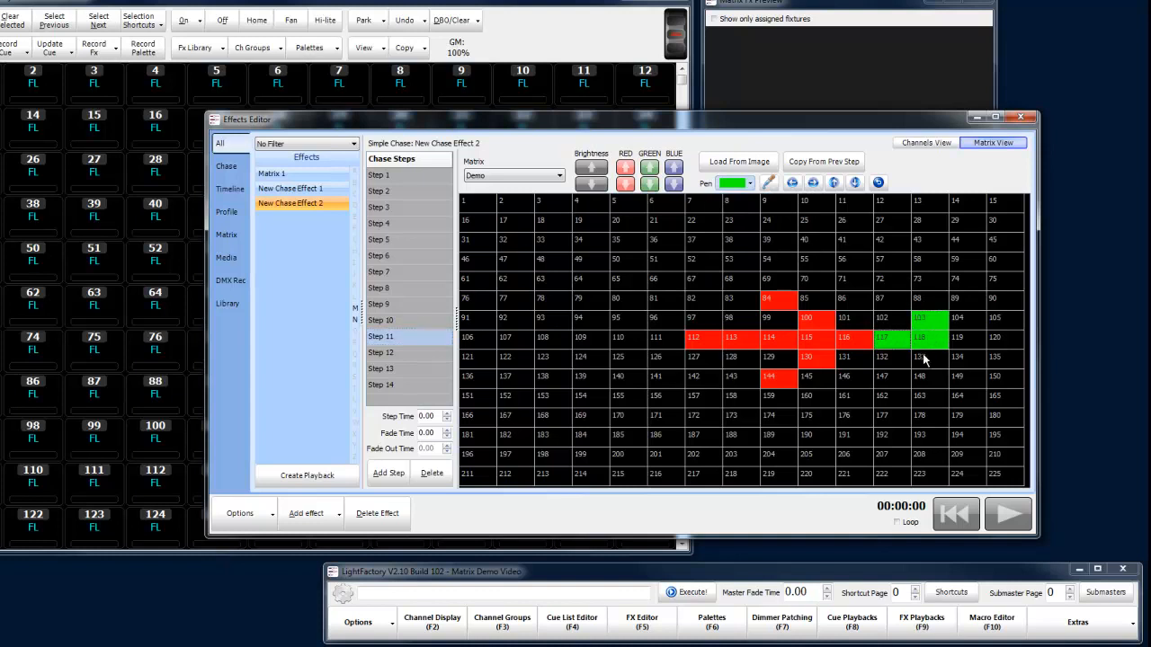
{"action": "left_click", "coordinate": [923, 358]}
{"action": "left_click", "coordinate": [957, 341]}
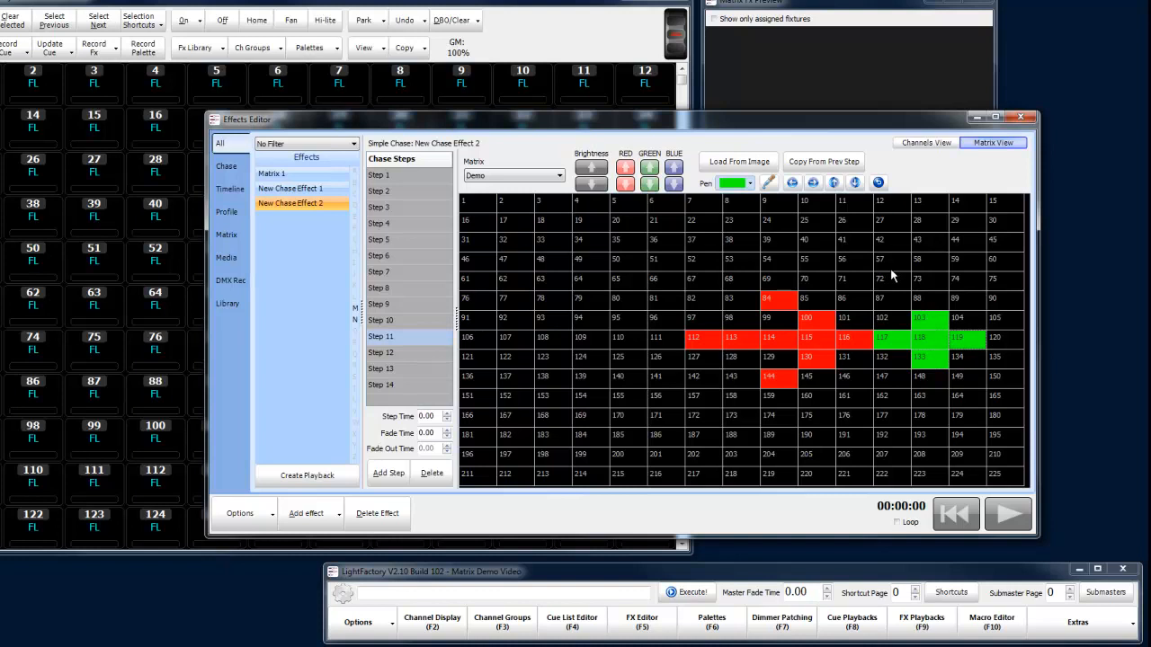
Copy the previous step's pattern into Step 12 and shift it one column right and one row up
{"action": "left_click", "coordinate": [397, 353]}
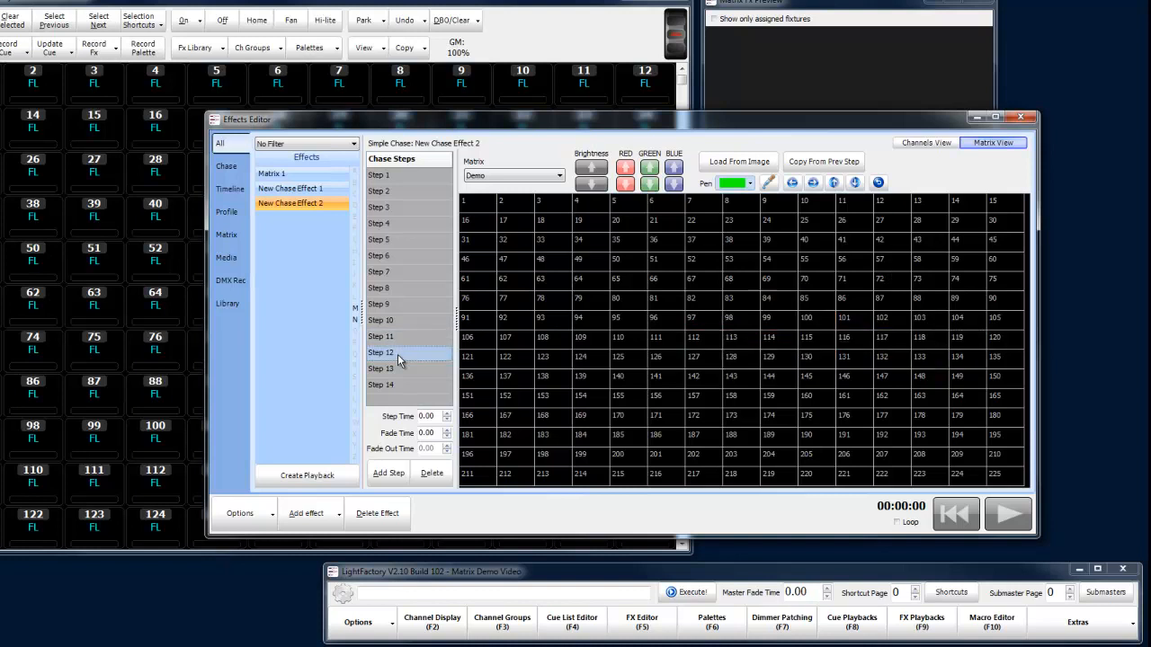
{"action": "left_click", "coordinate": [824, 164]}
{"action": "left_click", "coordinate": [834, 182]}
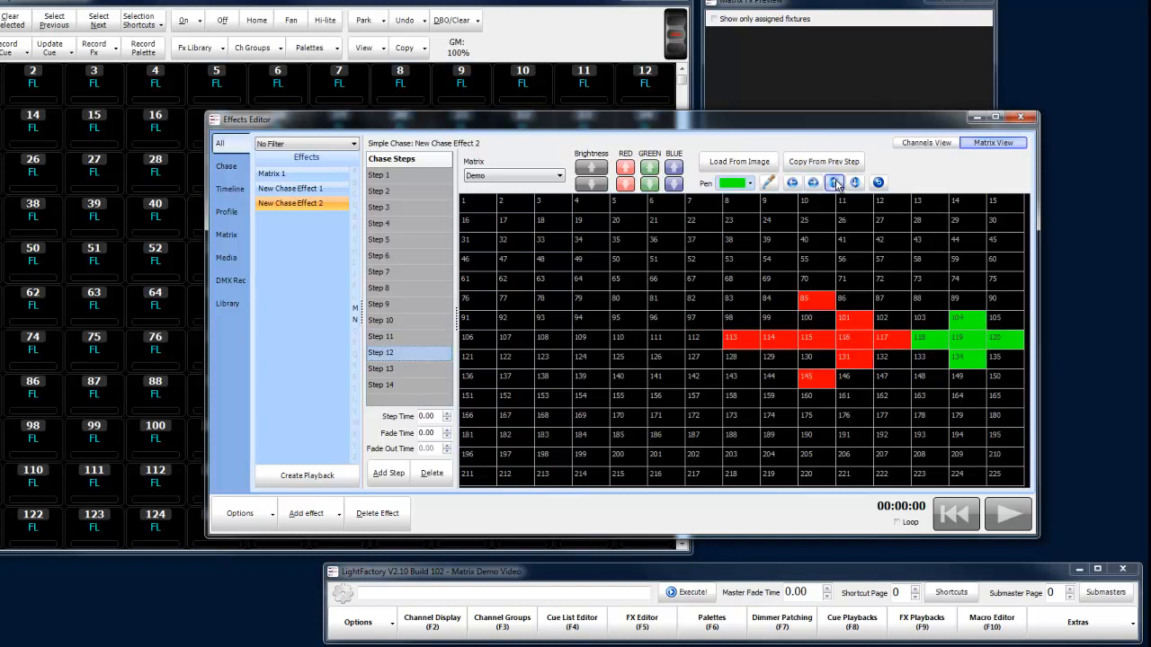
{"action": "left_click", "coordinate": [835, 183]}
Copy the previous step's pattern into Step 13 and shift it one column right
{"action": "left_click", "coordinate": [398, 369]}
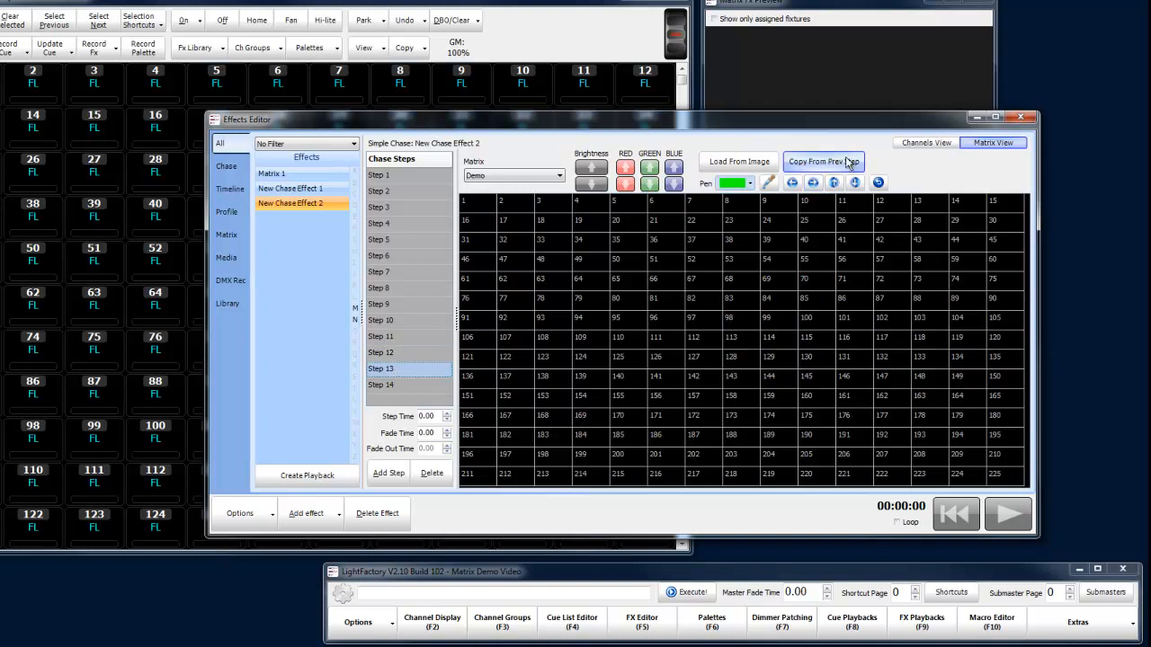
{"action": "left_click", "coordinate": [843, 163]}
{"action": "left_click", "coordinate": [813, 182]}
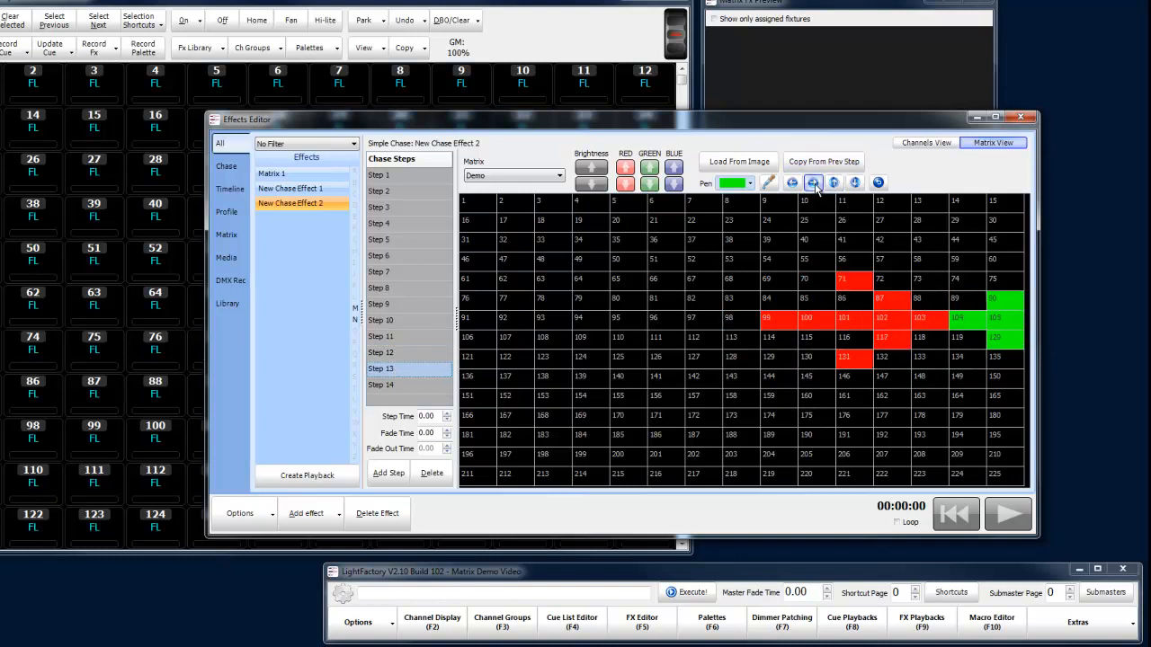
Copy the previous step's pattern into Step 14 and shift it one column right
{"action": "left_click", "coordinate": [419, 387]}
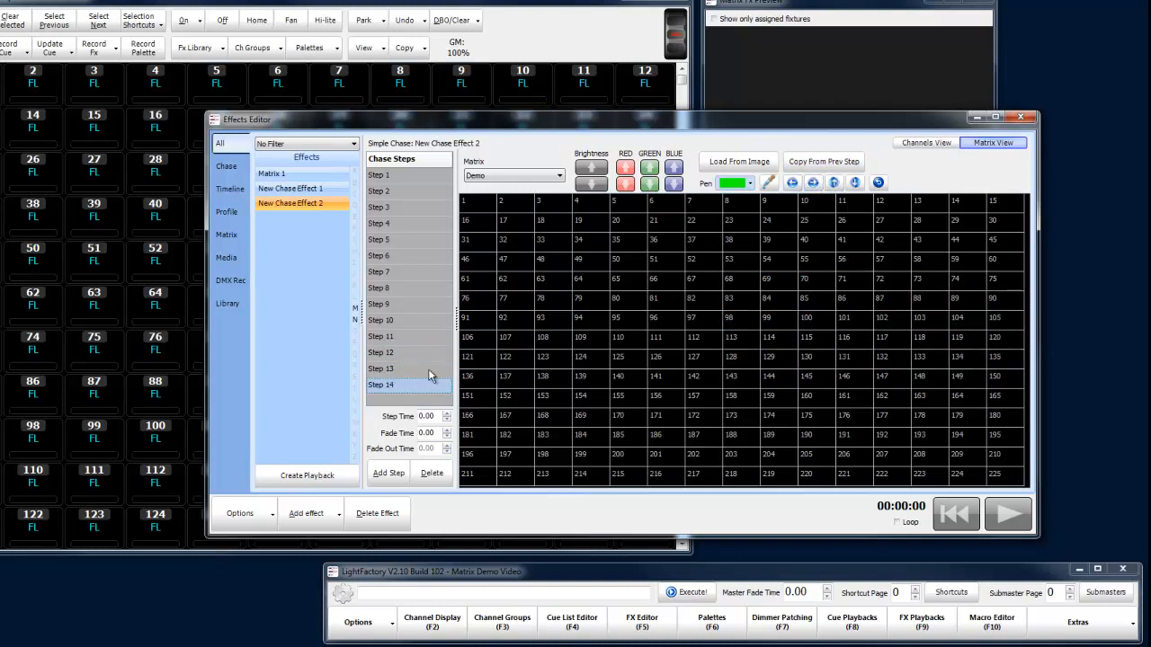
{"action": "left_click", "coordinate": [854, 163]}
{"action": "left_click", "coordinate": [813, 182]}
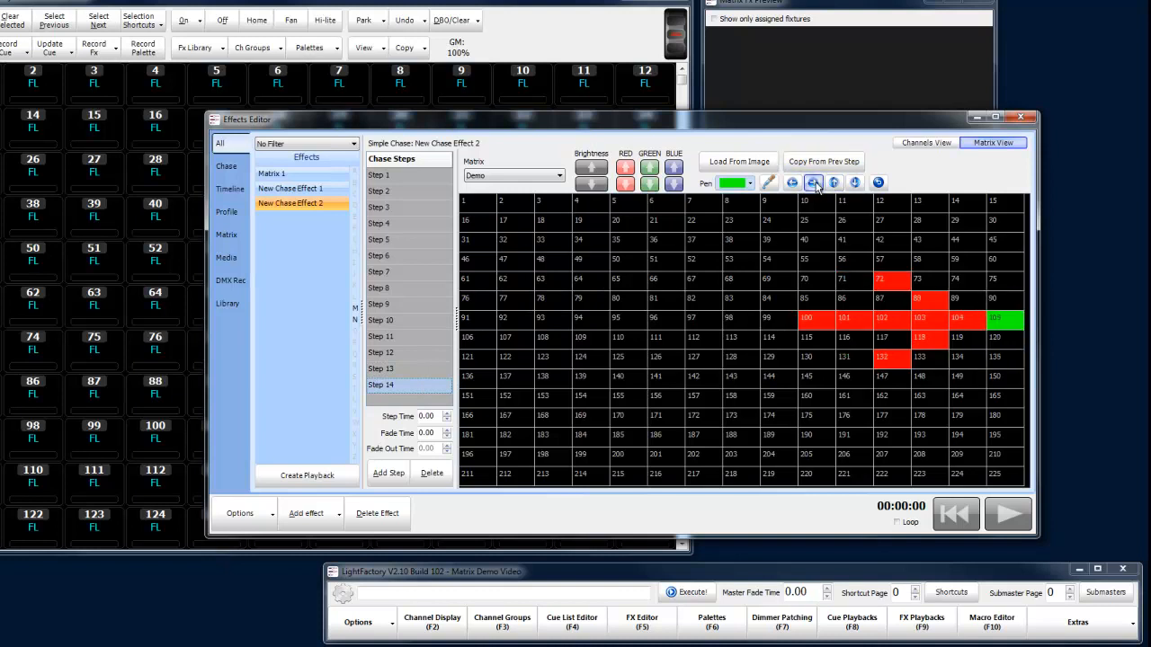
Add Steps 15 and 16 to the chase, and fill Step 15 with the previous step's pattern shifted one column right
{"action": "left_click", "coordinate": [389, 473]}
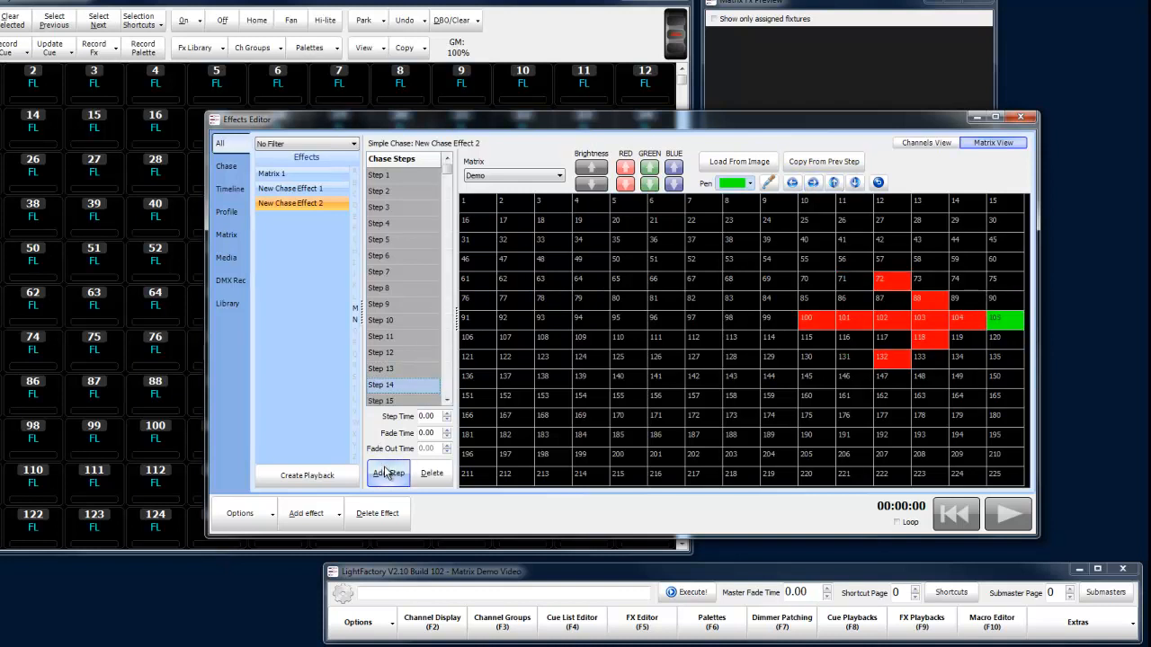
{"action": "left_click", "coordinate": [401, 401]}
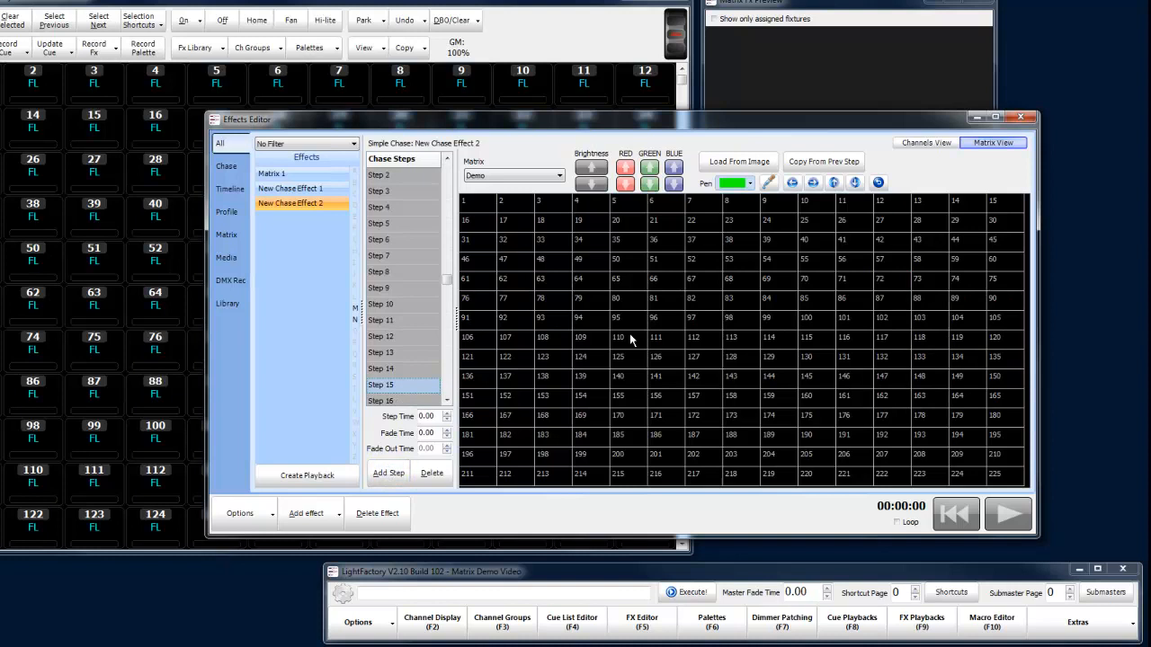
{"action": "left_click", "coordinate": [829, 163]}
{"action": "left_click", "coordinate": [813, 183]}
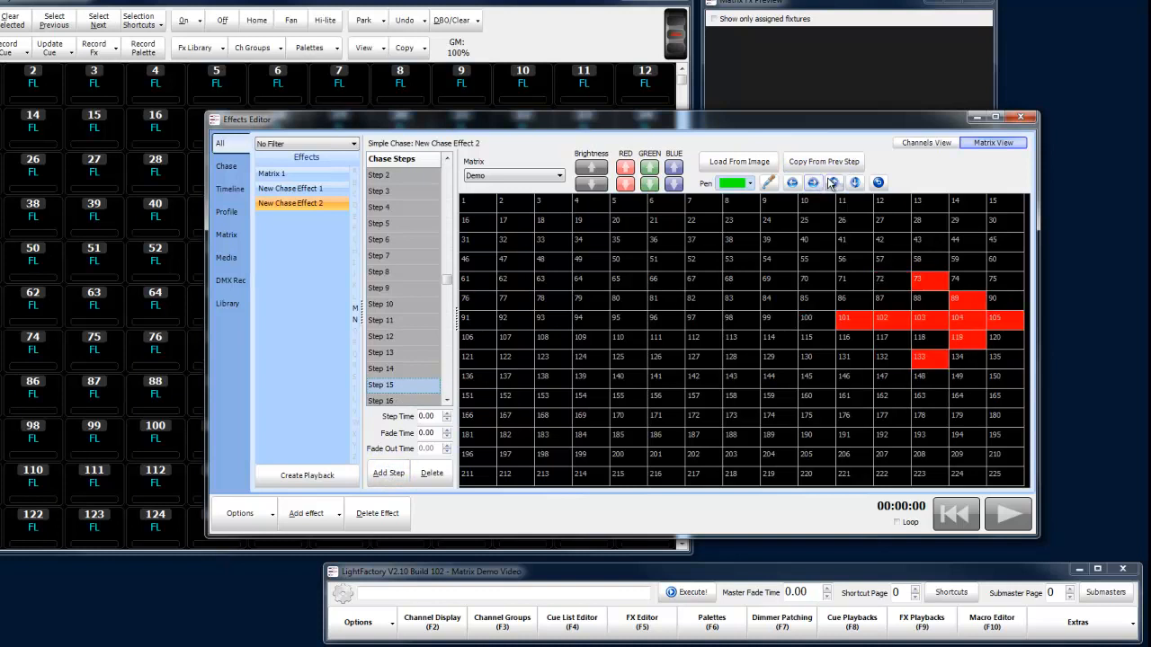
Copy the previous step's arrow into Step 16 and shift it one column right
{"action": "left_click", "coordinate": [407, 402]}
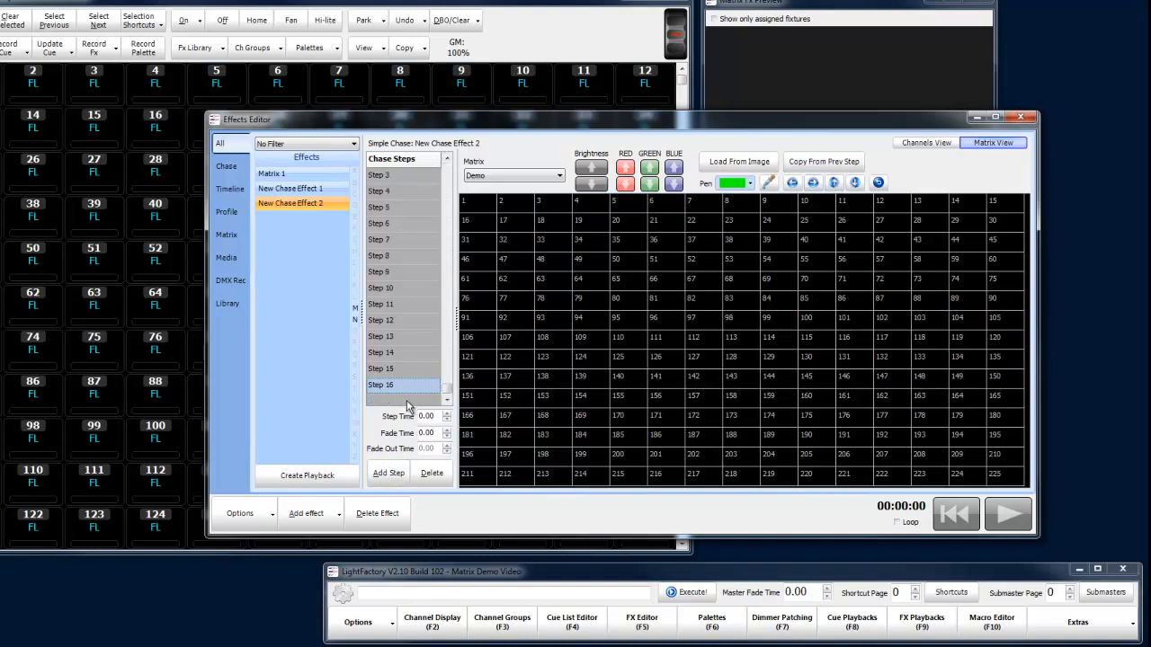
{"action": "left_click", "coordinate": [832, 163]}
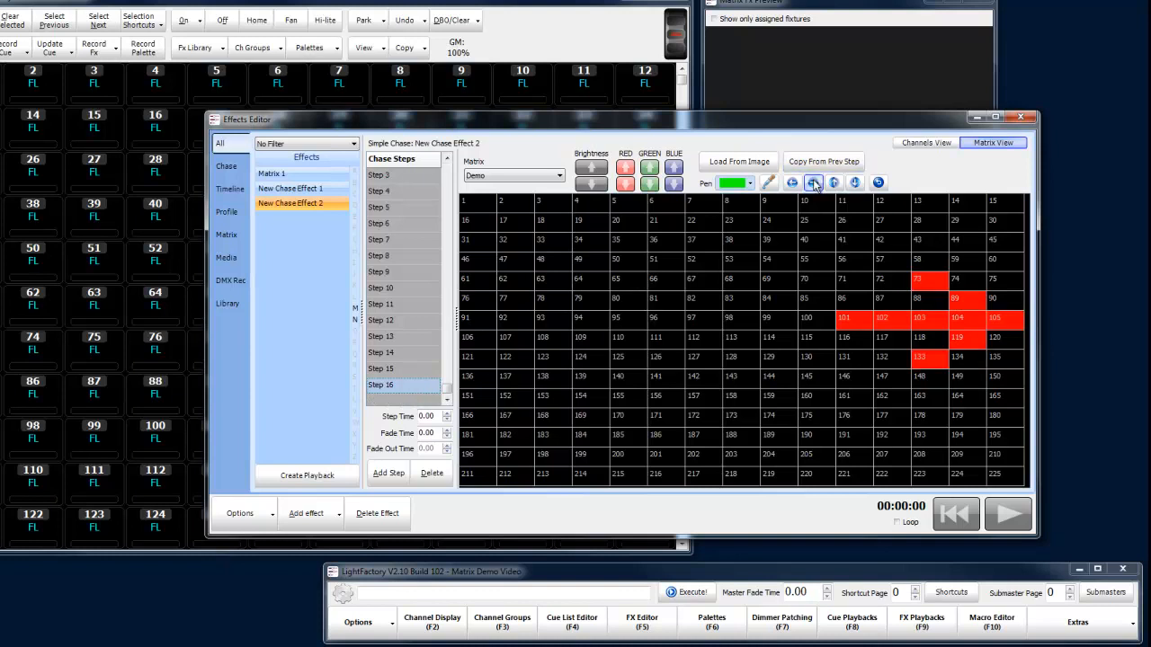
{"action": "left_click", "coordinate": [812, 183]}
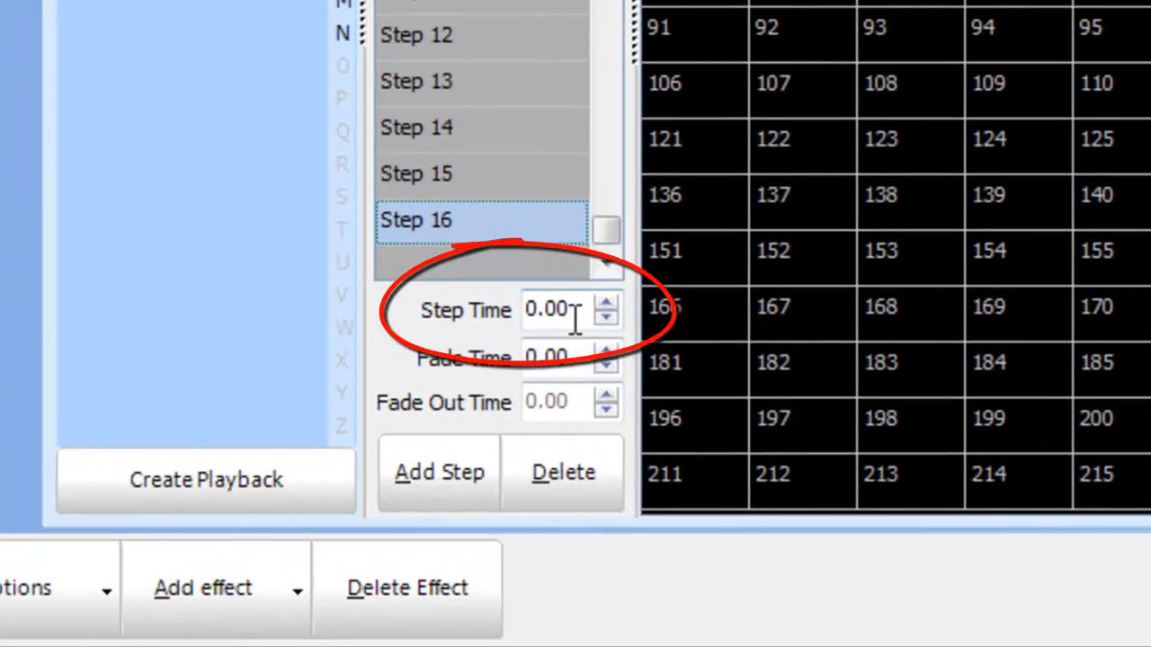
Set the chase's step time to 0.40 and play the effect
{"action": "left_click", "coordinate": [576, 317]}
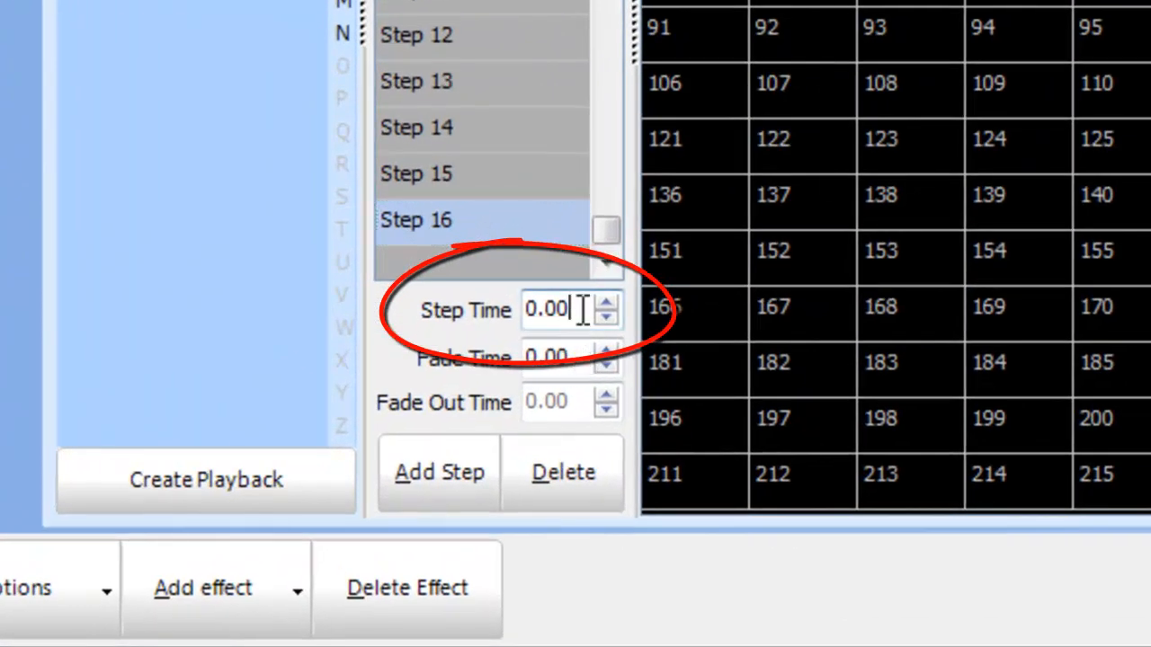
{"action": "scroll", "coordinate": [582, 310], "scroll_direction": "up", "scroll_amount": 1}
{"action": "scroll", "coordinate": [583, 310], "scroll_direction": "up", "scroll_amount": 1}
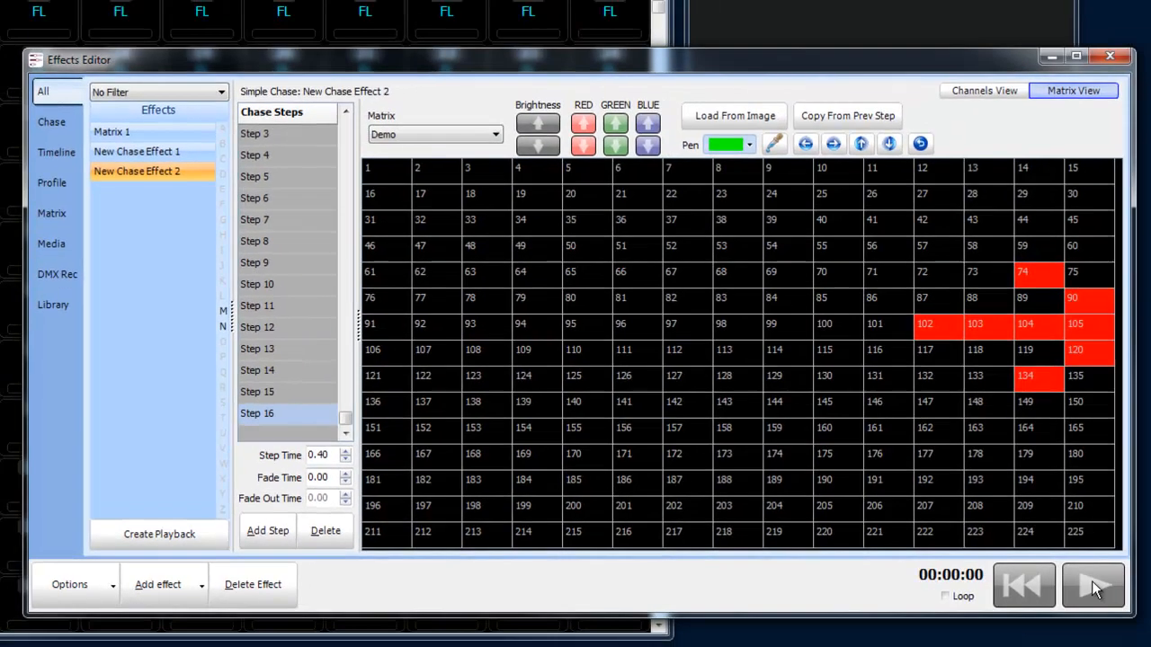
{"action": "left_click", "coordinate": [1092, 586]}
Examine the fixture colour values of Steps 15 back to 9 in the Channels View
{"action": "left_click", "coordinate": [976, 100]}
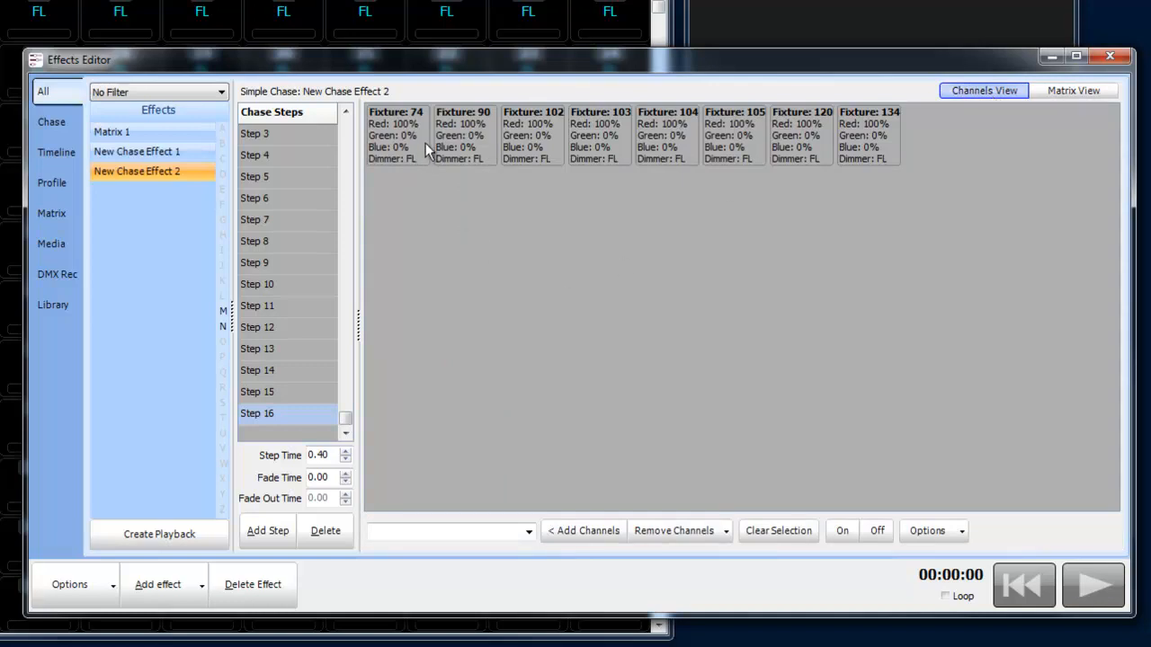
{"action": "left_click", "coordinate": [275, 392]}
{"action": "left_click", "coordinate": [274, 371]}
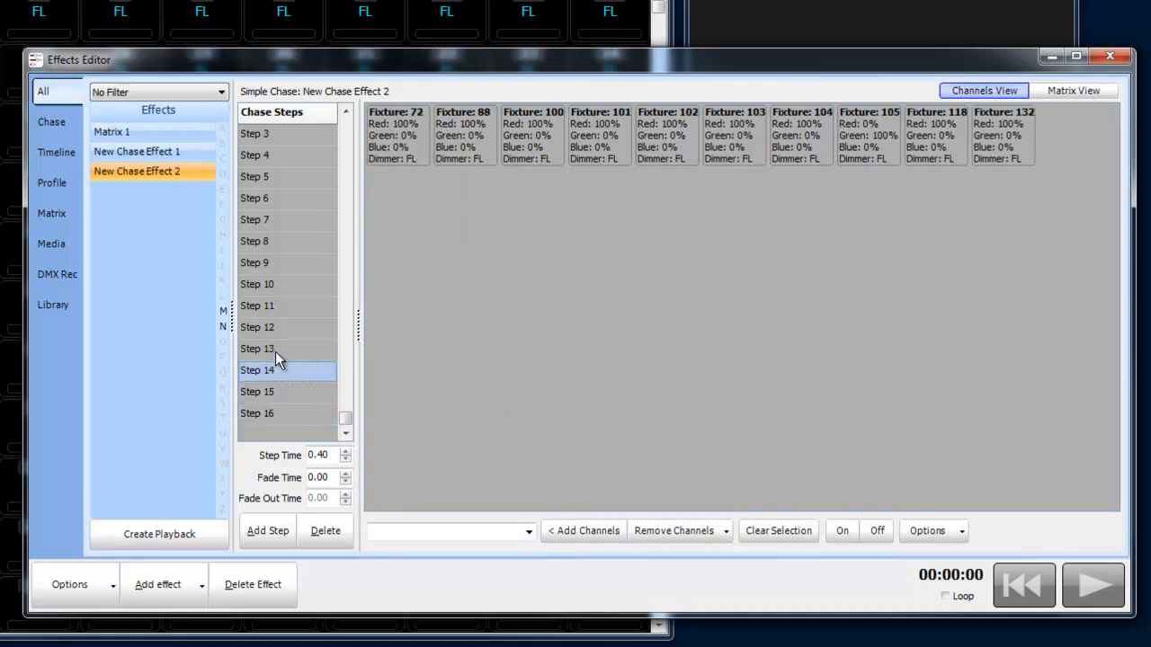
{"action": "left_click", "coordinate": [277, 344]}
{"action": "left_click", "coordinate": [278, 329]}
{"action": "left_click", "coordinate": [281, 308]}
{"action": "left_click", "coordinate": [280, 286]}
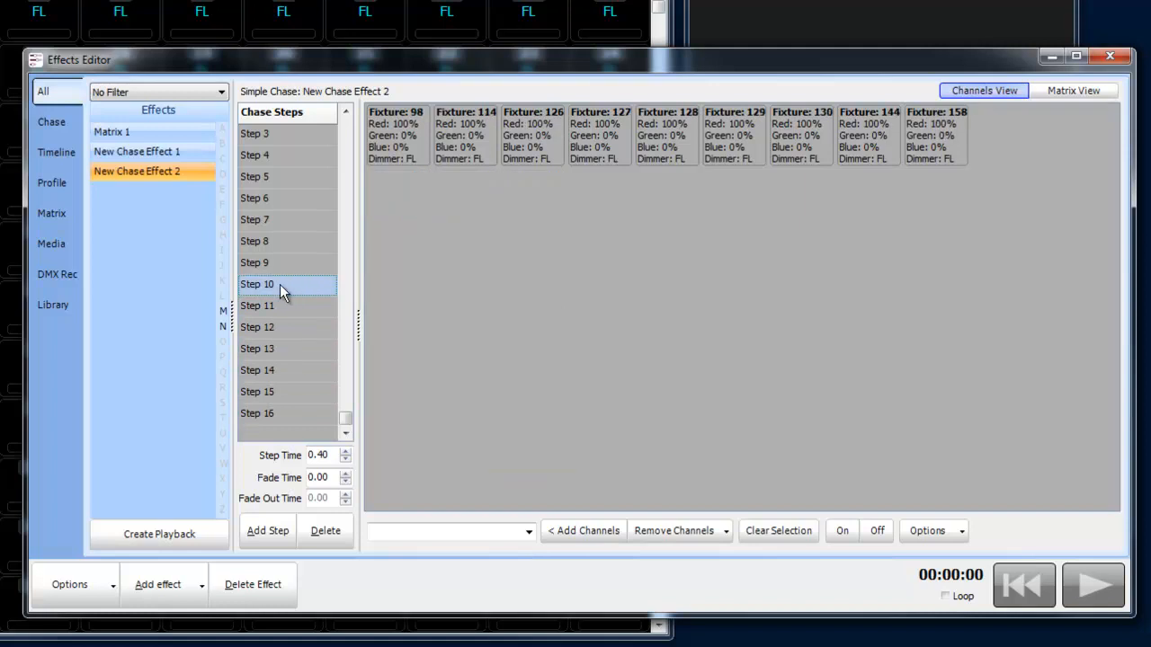
{"action": "left_click", "coordinate": [281, 262]}
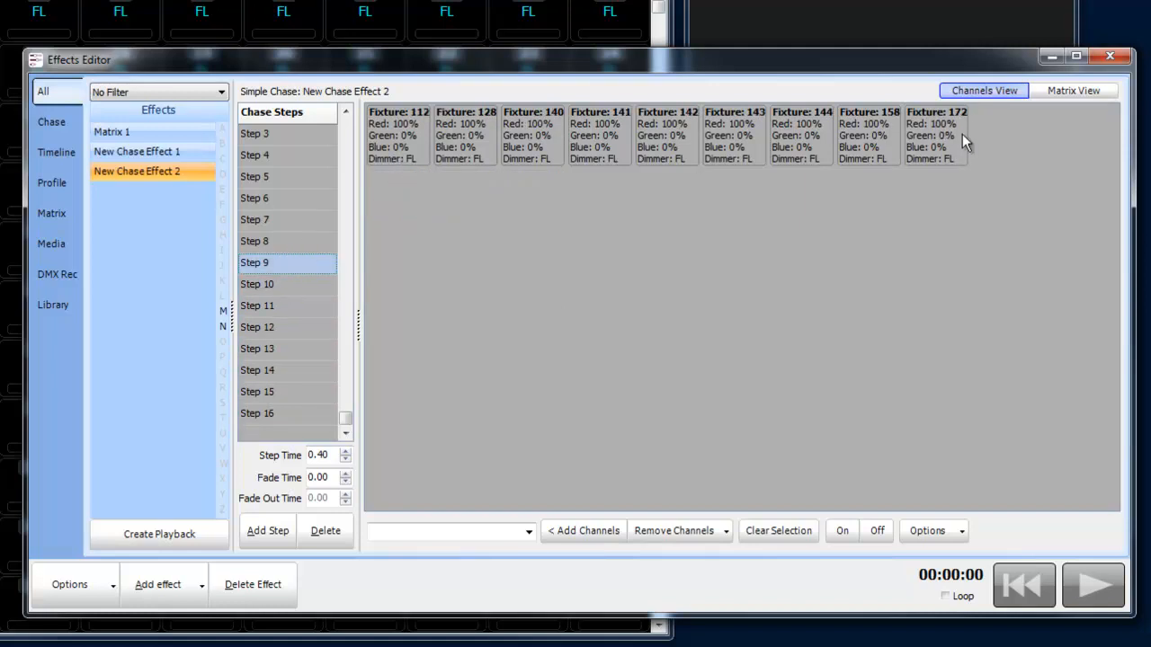
Play the chase in Matrix View and close the Effects Editor
{"action": "left_click", "coordinate": [1076, 90]}
{"action": "left_click", "coordinate": [1090, 586]}
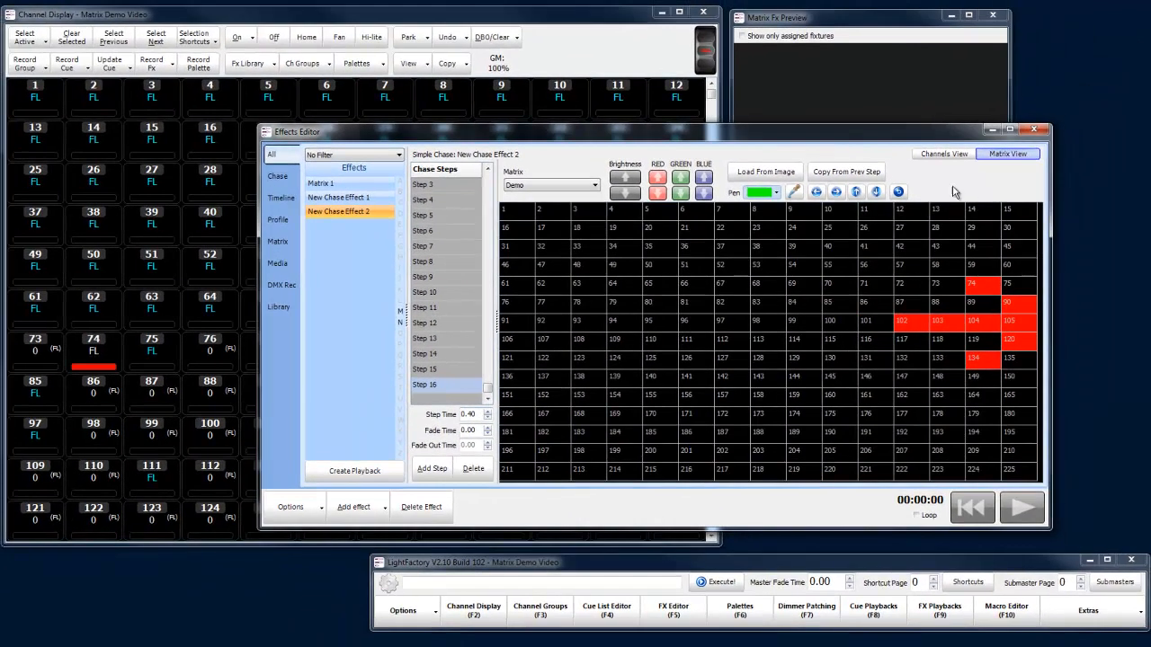
{"action": "left_click", "coordinate": [1037, 126]}
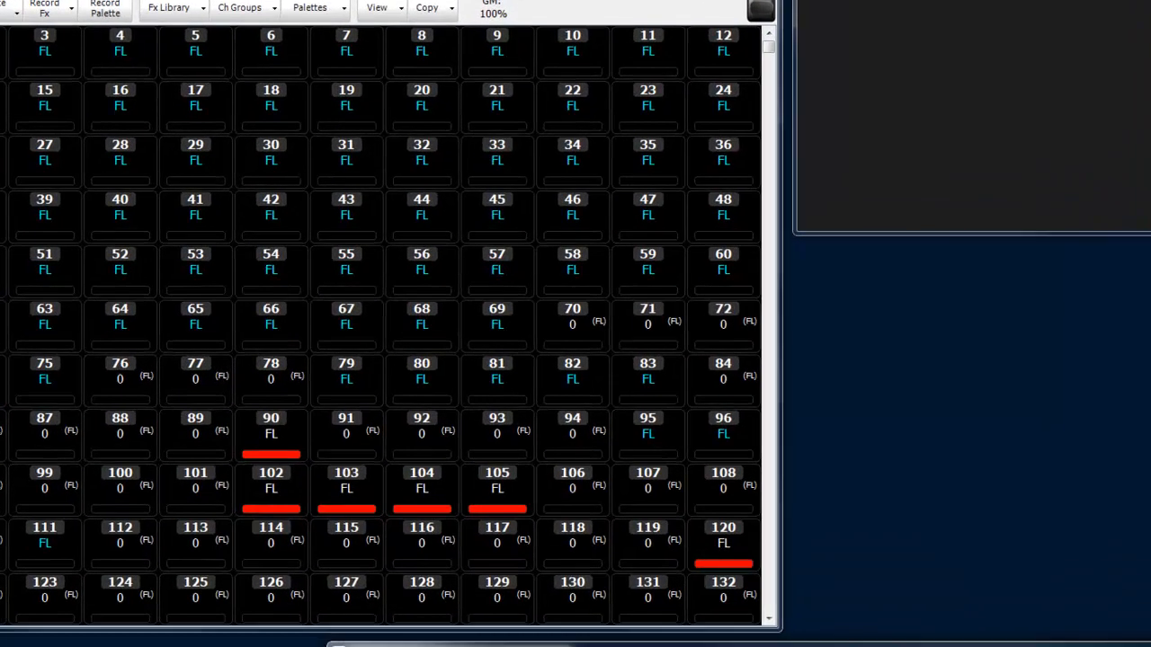
Open the Cue List Editor and enlarge its cue details area
{"action": "left_click", "coordinate": [606, 611]}
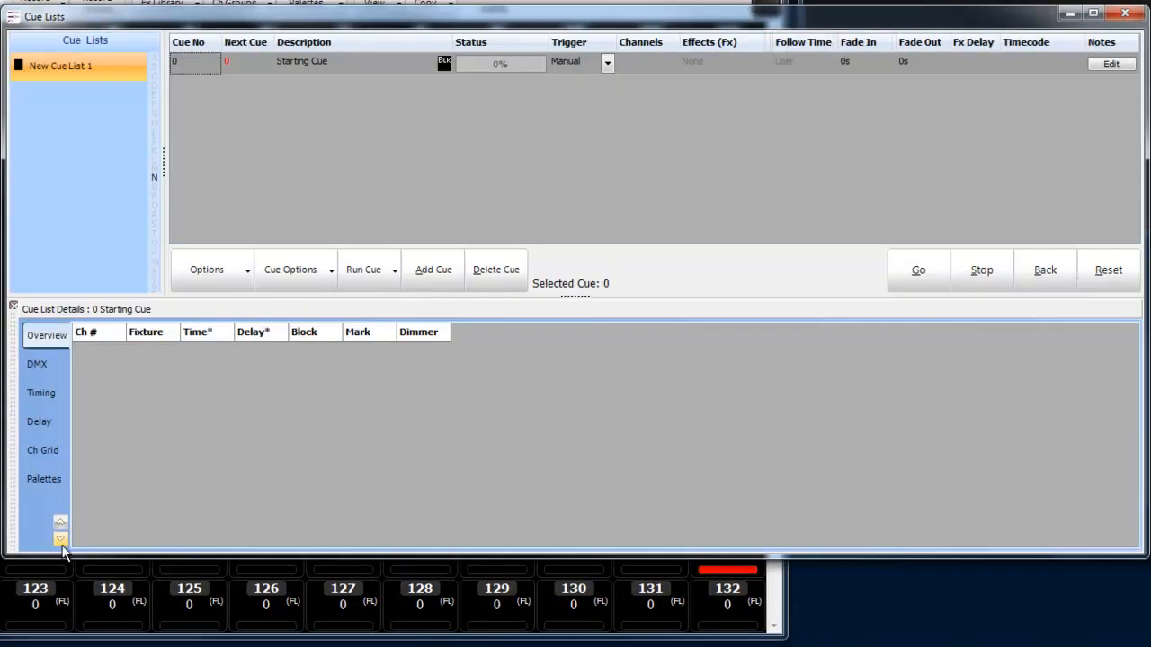
{"action": "left_click_drag", "start_coordinate": [65, 558], "coordinate": [64, 635]}
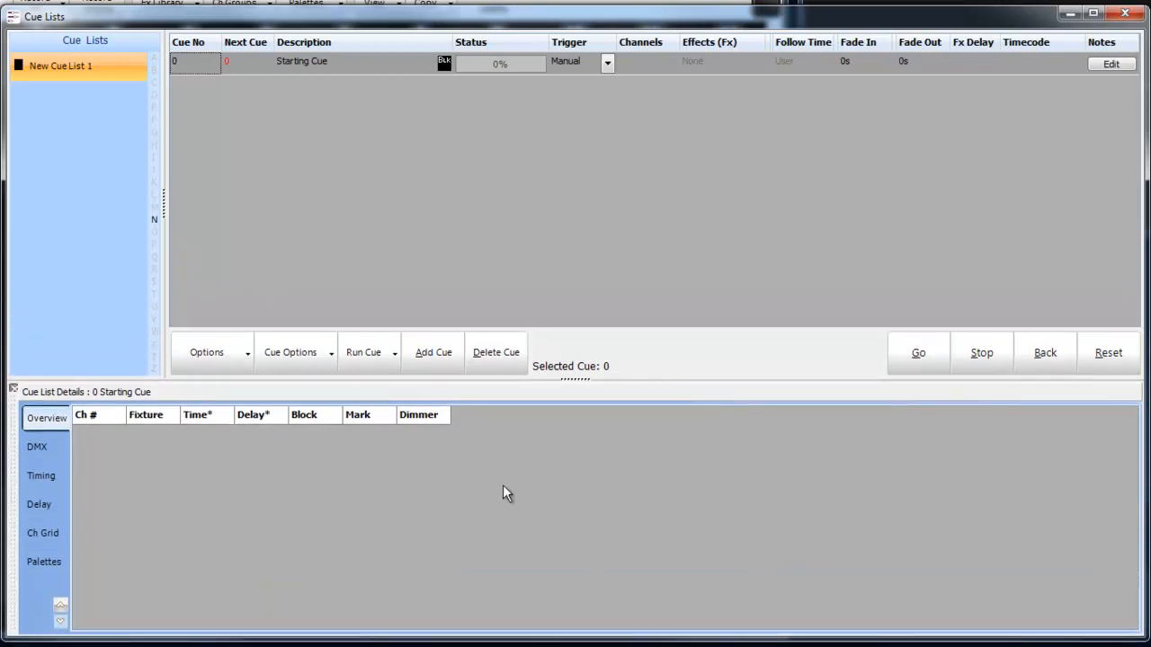
{"action": "left_click_drag", "start_coordinate": [574, 378], "coordinate": [573, 303]}
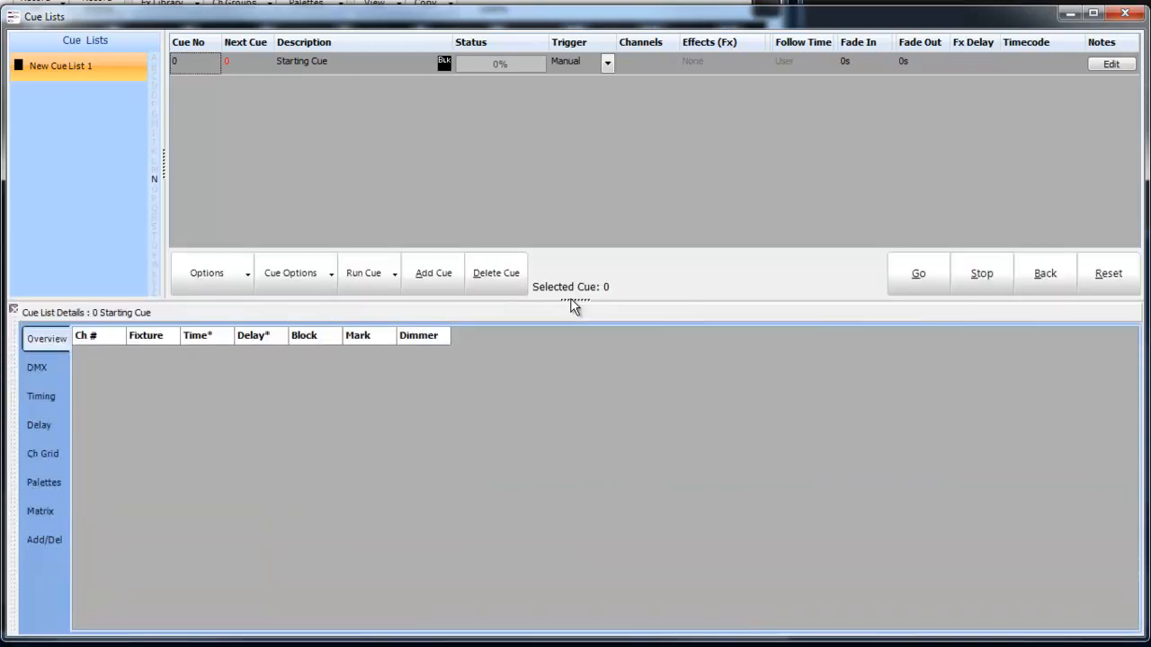
Add a cue to New Cue List 1 and show its details on the Demo matrix
{"action": "left_click", "coordinate": [434, 274]}
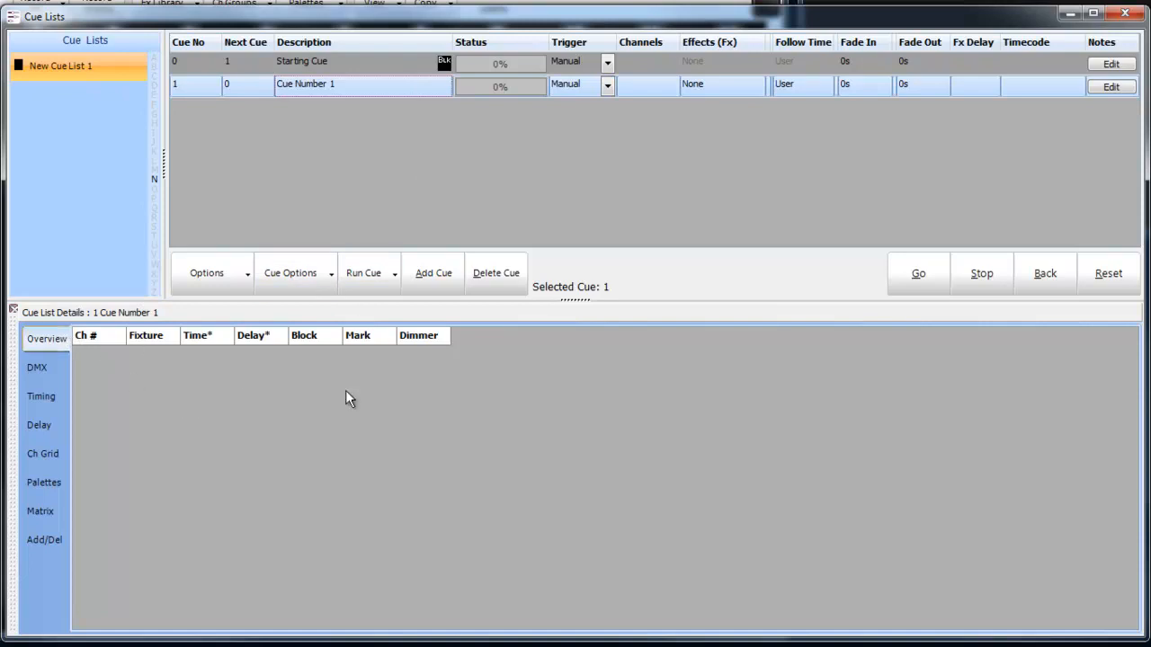
{"action": "left_click", "coordinate": [42, 513]}
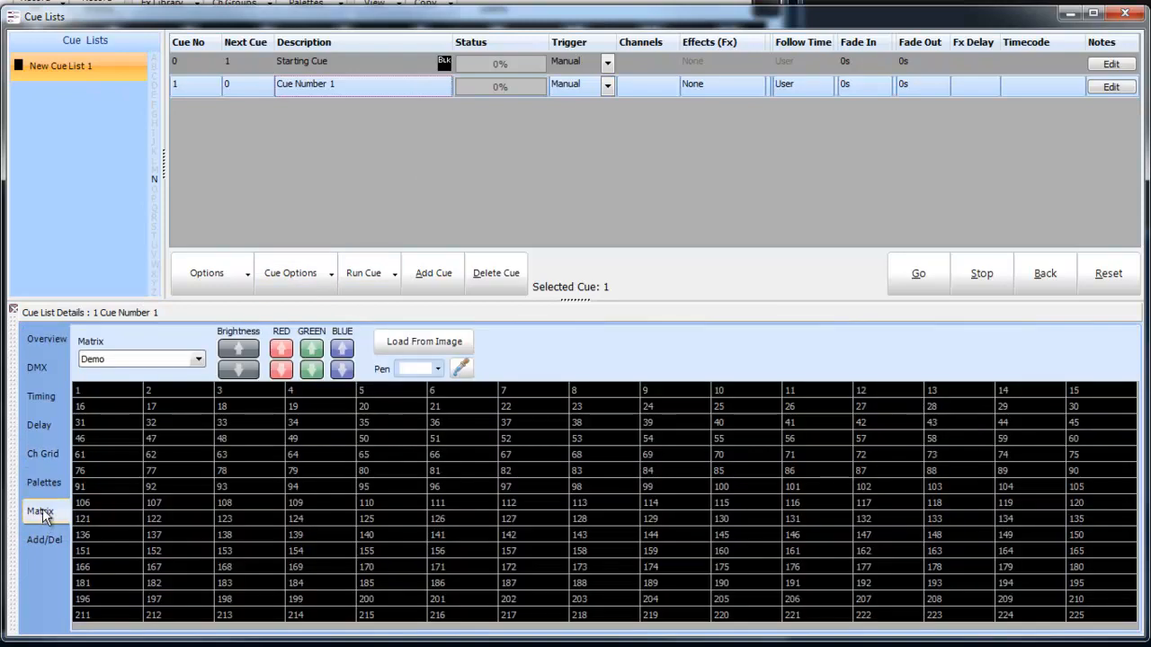
{"action": "left_click", "coordinate": [198, 359]}
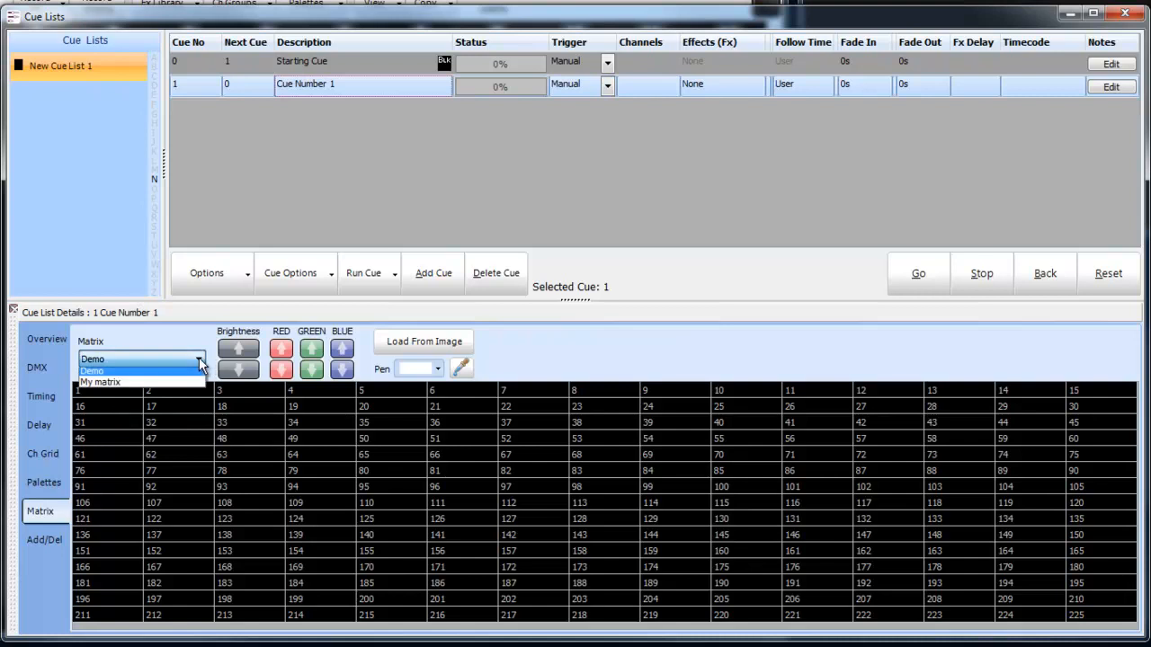
{"action": "left_click", "coordinate": [199, 357]}
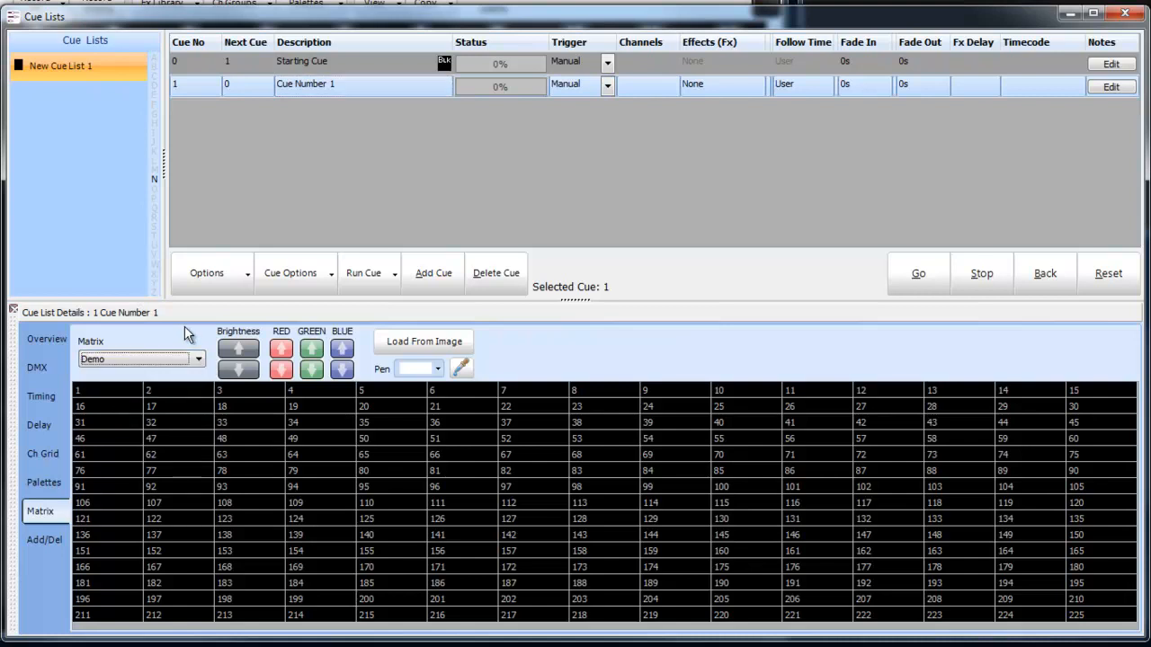
Paint a red H on the cue's matrix, with columns from cells 49 to 184 and 41 to 191 and a two-row crossbar
{"action": "left_click", "coordinate": [437, 370]}
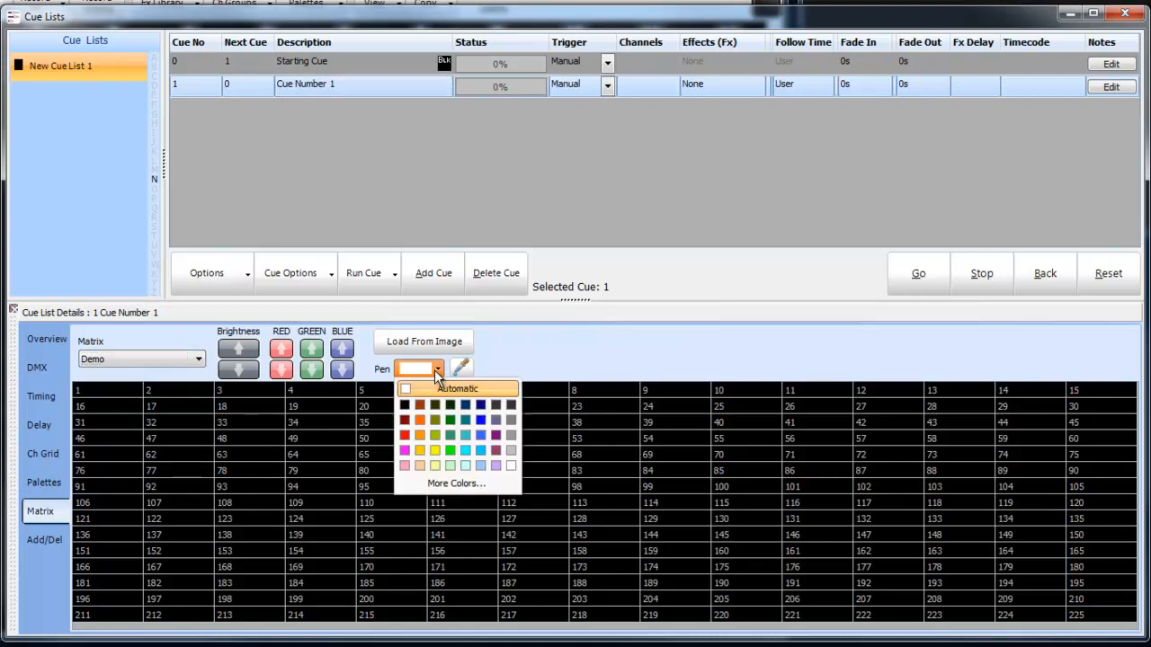
{"action": "left_click", "coordinate": [403, 434]}
{"action": "mouse_move", "coordinate": [332, 442]}
{"action": "left_mouse_down"}
{"action": "mouse_move", "coordinate": [323, 504]}
{"action": "mouse_move", "coordinate": [758, 521]}
{"action": "left_mouse_up"}
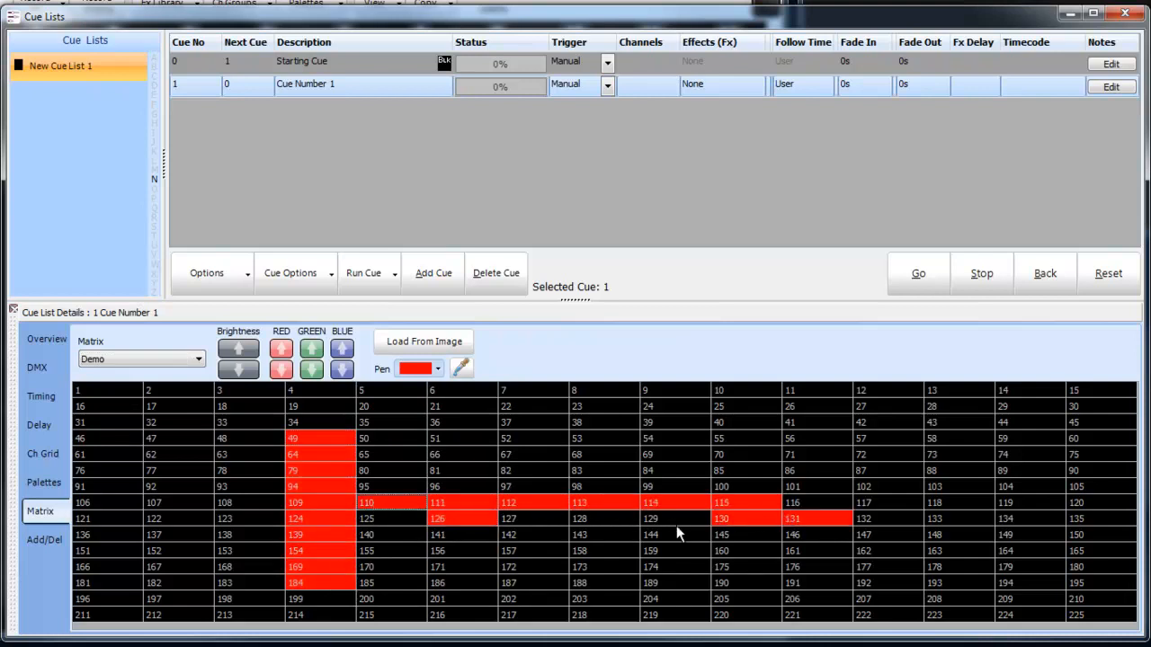
{"action": "mouse_move", "coordinate": [384, 525]}
{"action": "left_mouse_down"}
{"action": "mouse_move", "coordinate": [727, 526]}
{"action": "mouse_move", "coordinate": [821, 506]}
{"action": "left_mouse_up"}
{"action": "left_click_drag", "start_coordinate": [819, 438], "coordinate": [845, 582]}
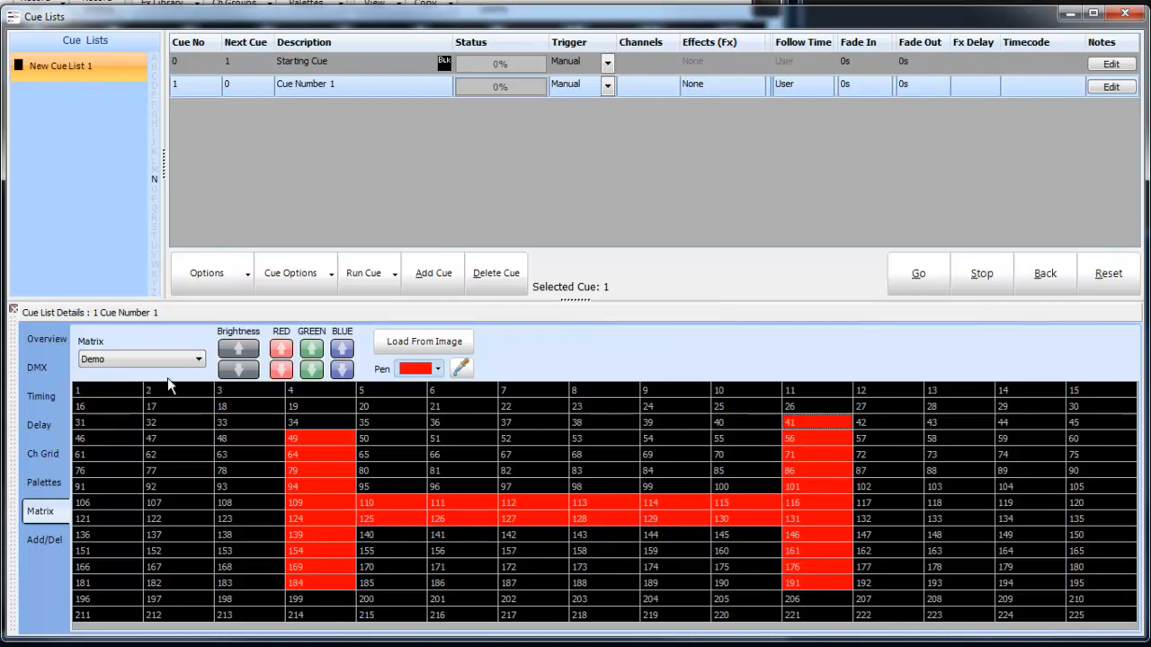
Set the pen to green and paint cells 140 to 145 and 155 to 160 below the red crossbar
{"action": "left_click", "coordinate": [425, 369]}
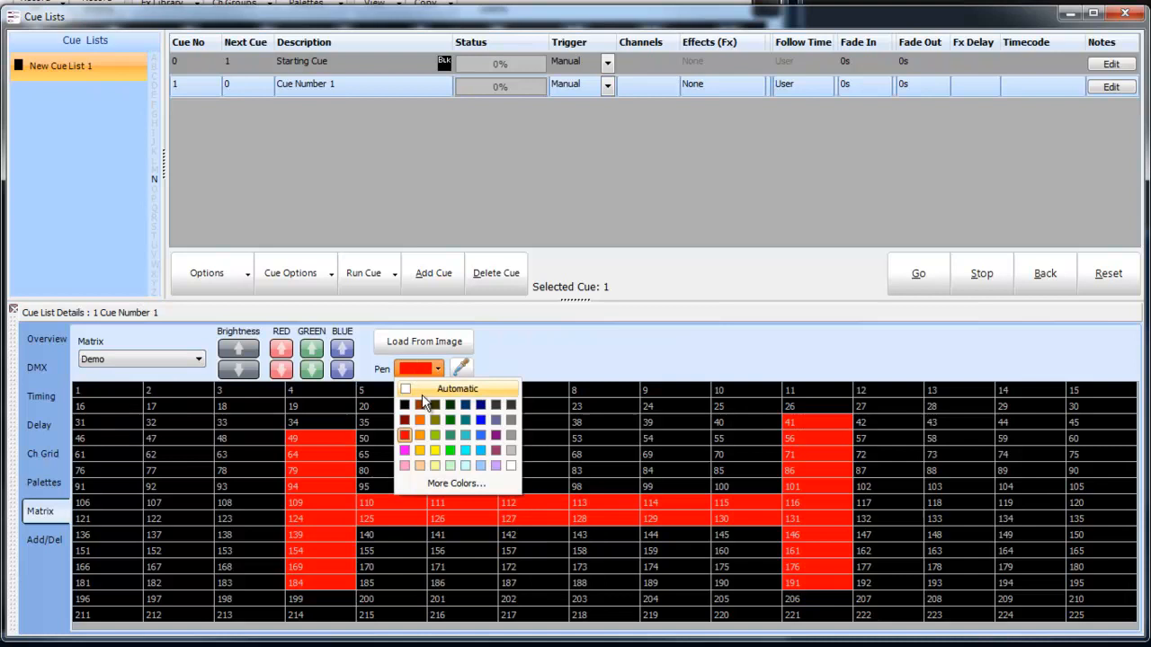
{"action": "left_click", "coordinate": [448, 449]}
{"action": "mouse_move", "coordinate": [388, 536]}
{"action": "left_mouse_down"}
{"action": "mouse_move", "coordinate": [739, 543]}
{"action": "mouse_move", "coordinate": [394, 551]}
{"action": "left_mouse_up"}
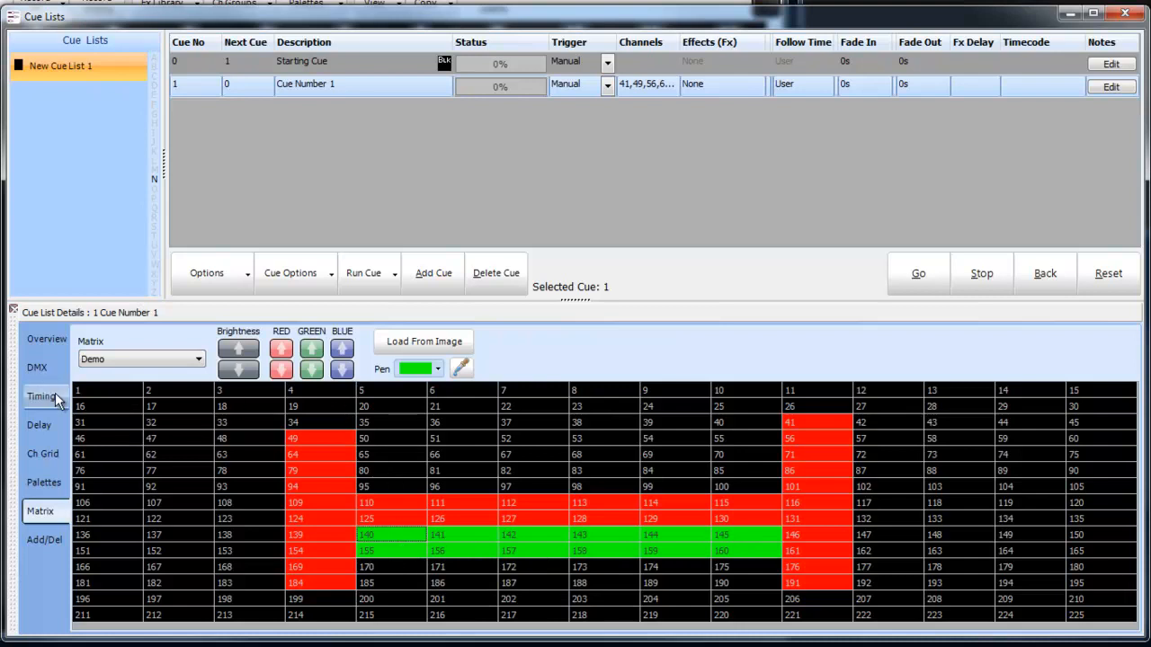
Review the painted channels' colours in the cue's overview and return to its matrix
{"action": "left_click", "coordinate": [46, 345]}
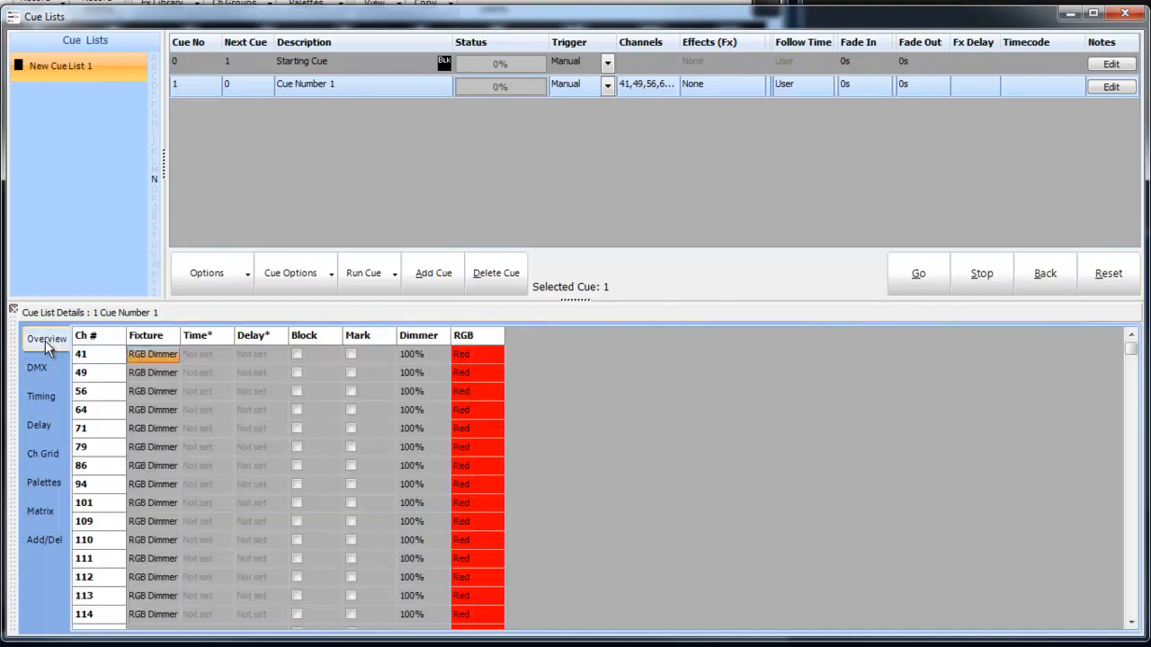
{"action": "left_click", "coordinate": [1144, 582]}
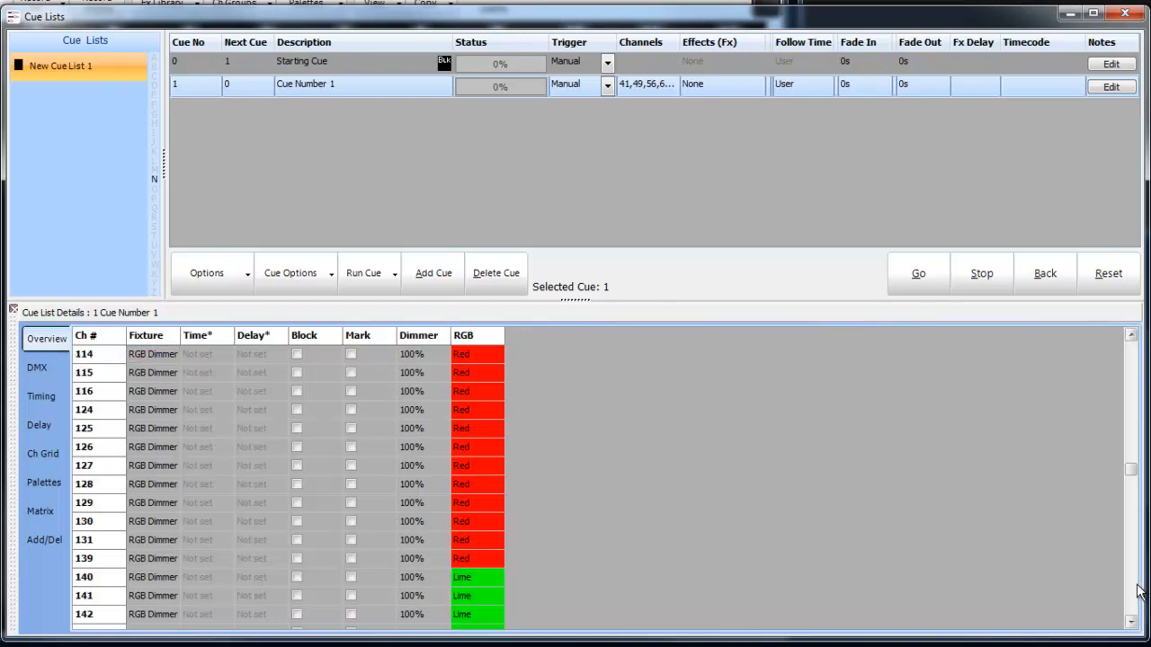
{"action": "left_click", "coordinate": [38, 510]}
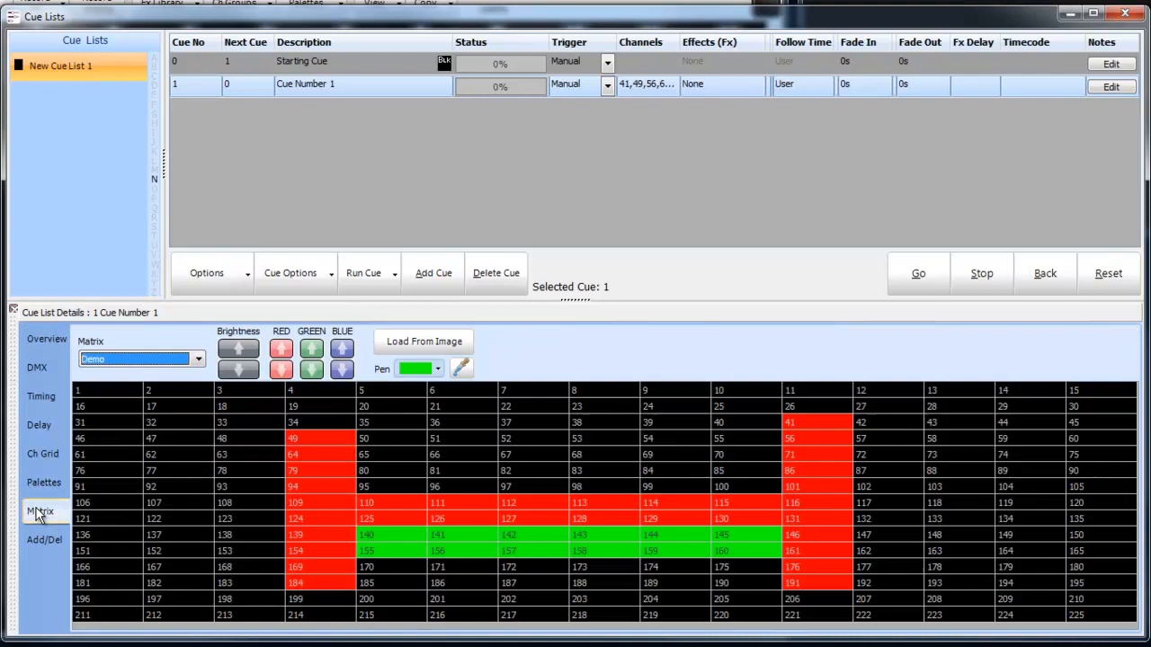
Load an image into the cue's matrix and sample the dark blue of cell 135 as the pen colour
{"action": "left_click", "coordinate": [428, 349]}
{"action": "double_click", "coordinate": [41, 259]}
{"action": "left_click", "coordinate": [461, 369]}
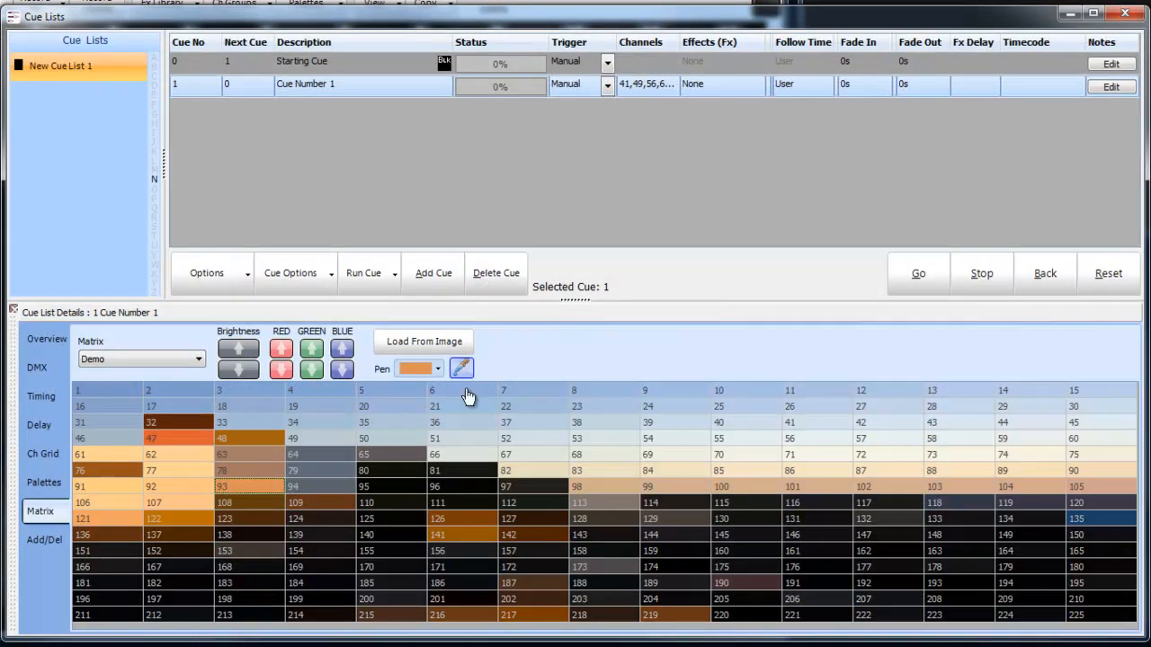
{"action": "left_click", "coordinate": [1081, 523]}
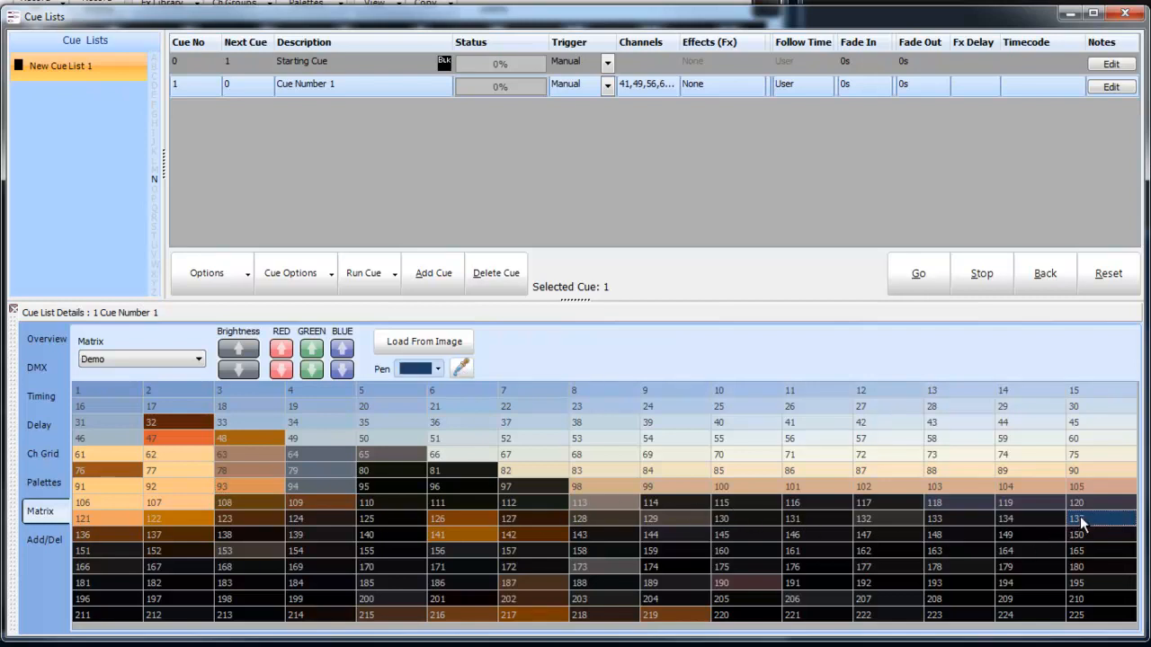